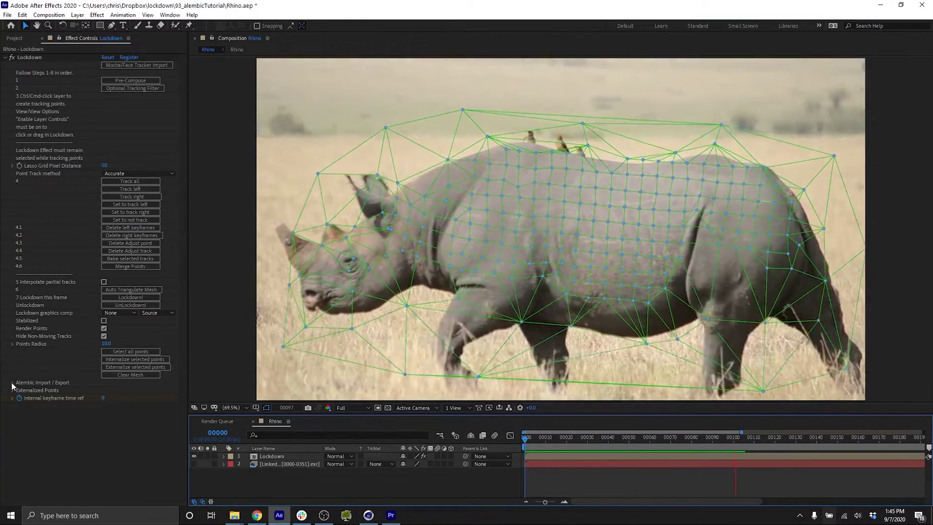
- Enable Reorder face vertices in Lockdown's Alembic options and export the mesh as Rhino.abc
click(12, 384)
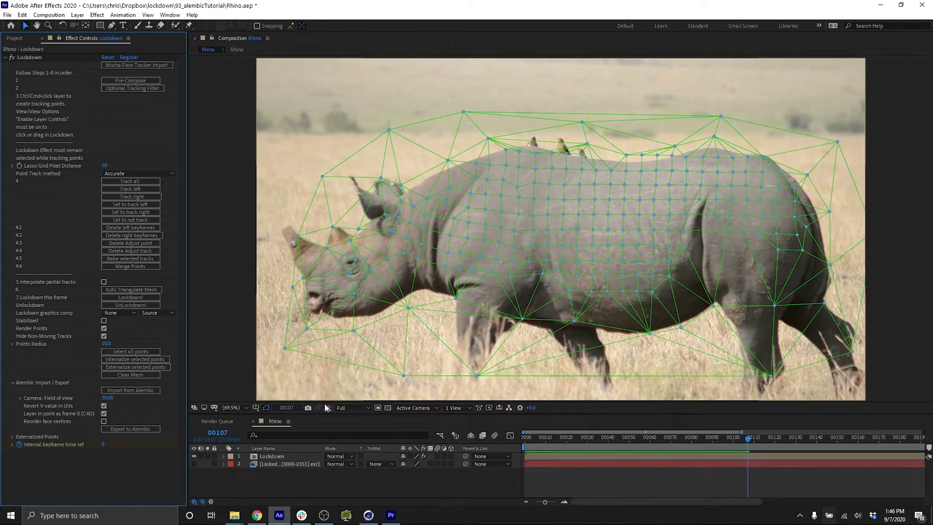
click(107, 398)
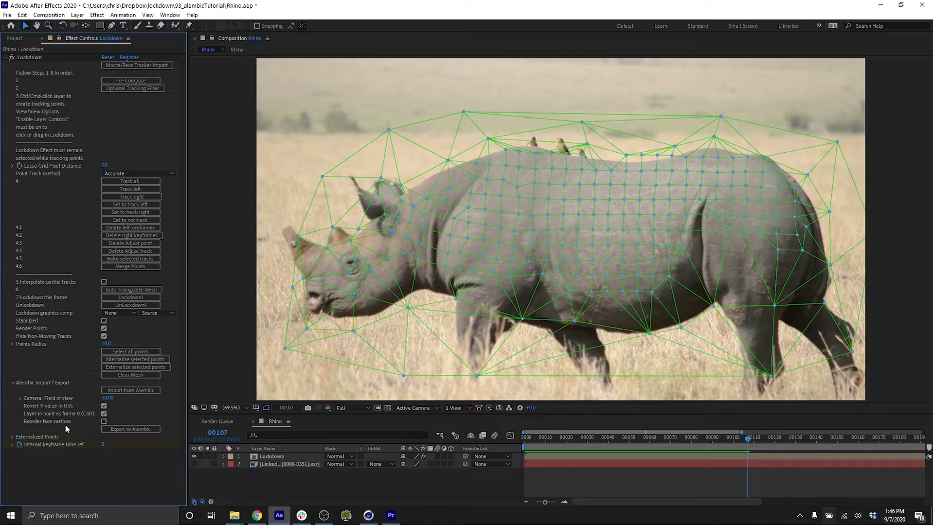
click(104, 421)
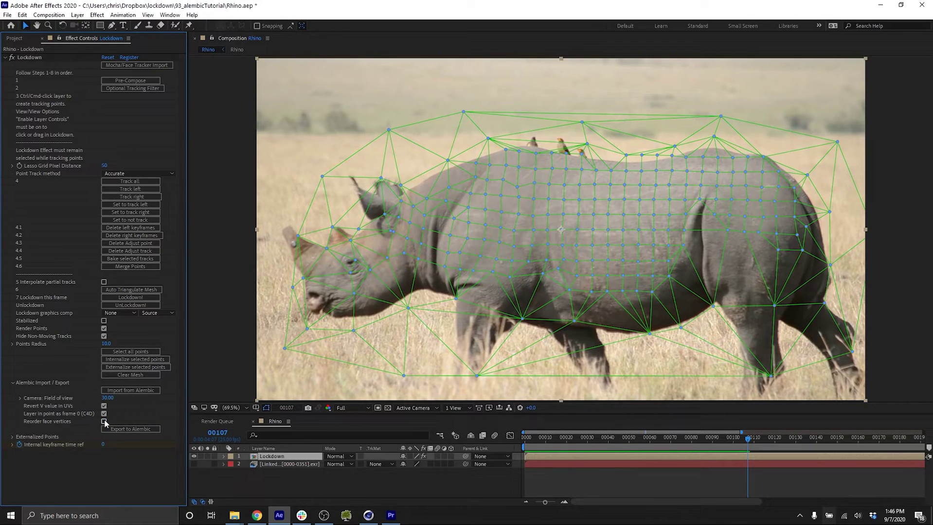
click(143, 430)
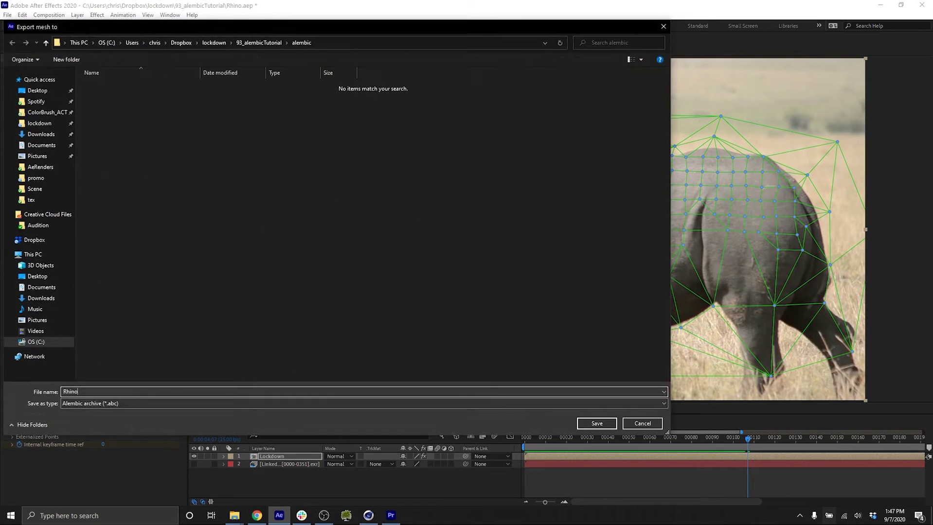
key(Return)
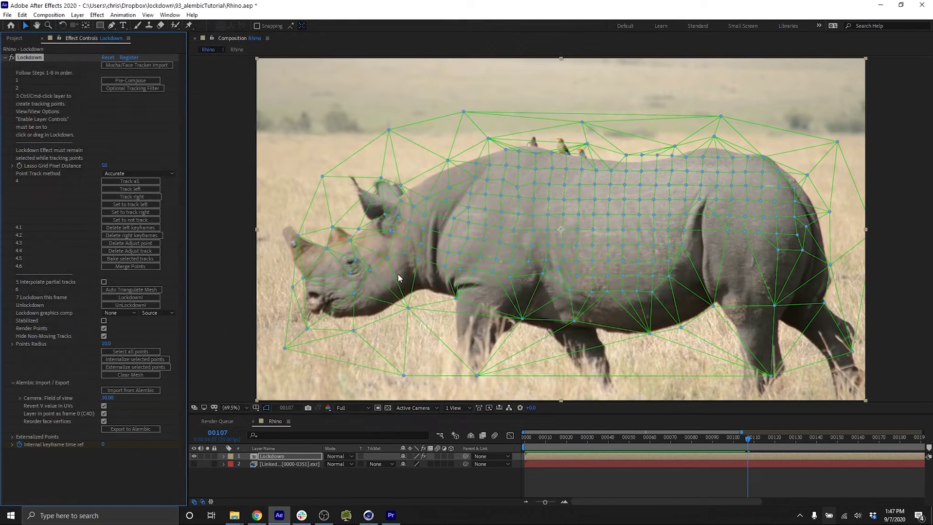
- Hide the tracking mesh overlay and add the Rhino composition to the render queue
click(12, 61)
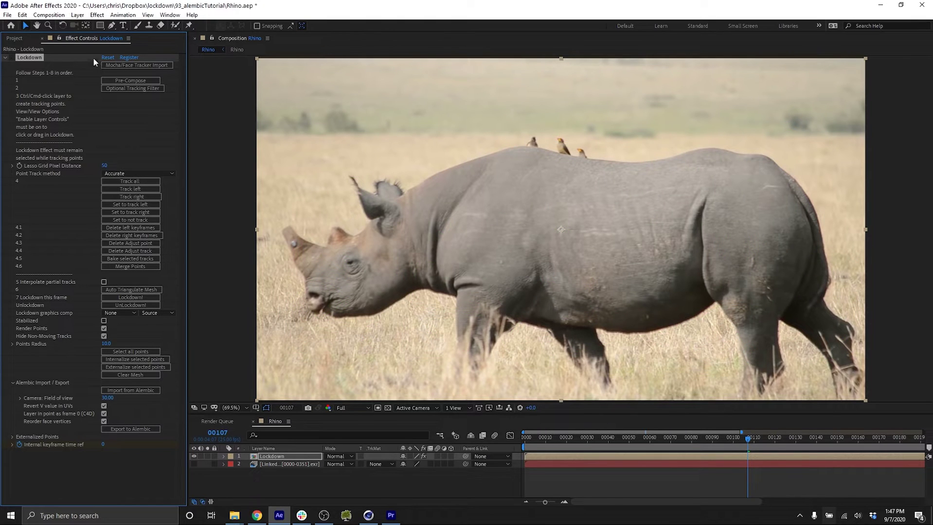
click(48, 15)
click(78, 89)
- Set the render output module to JPG and the render resolution to Quarter
click(250, 481)
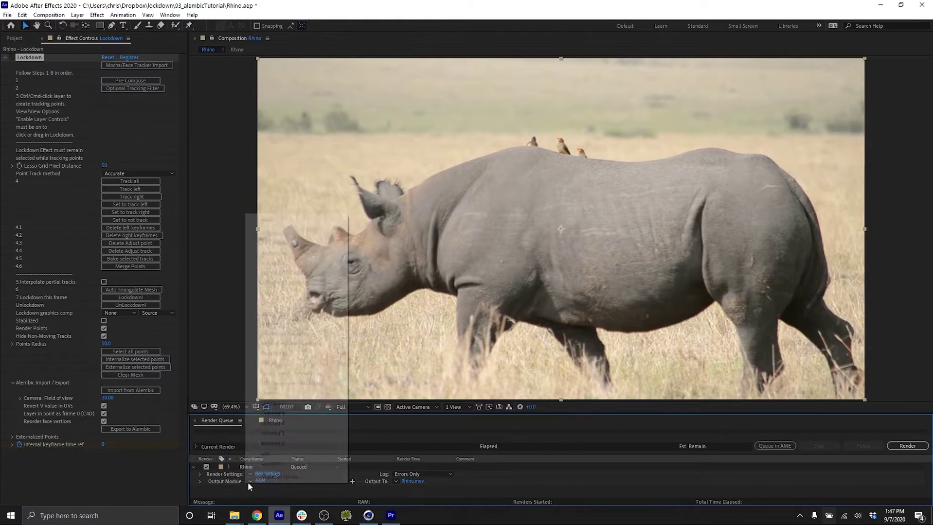
click(256, 314)
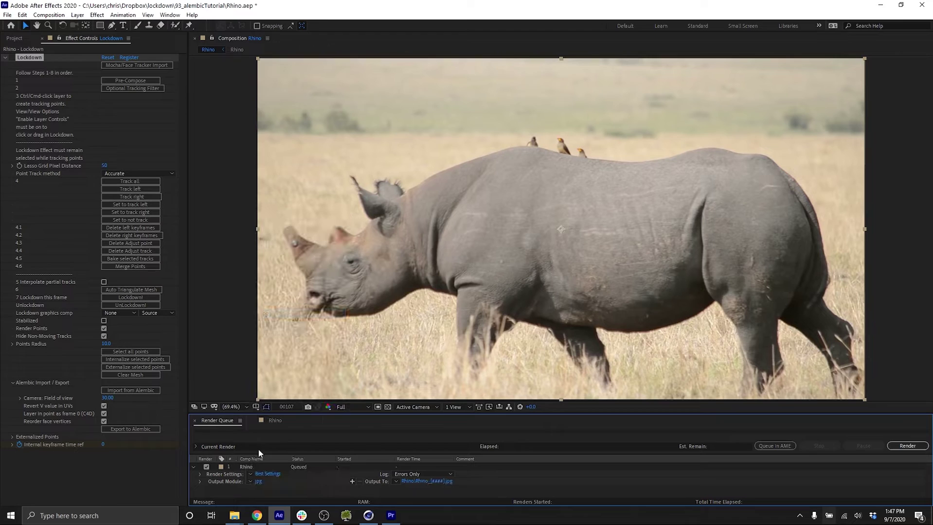
click(267, 474)
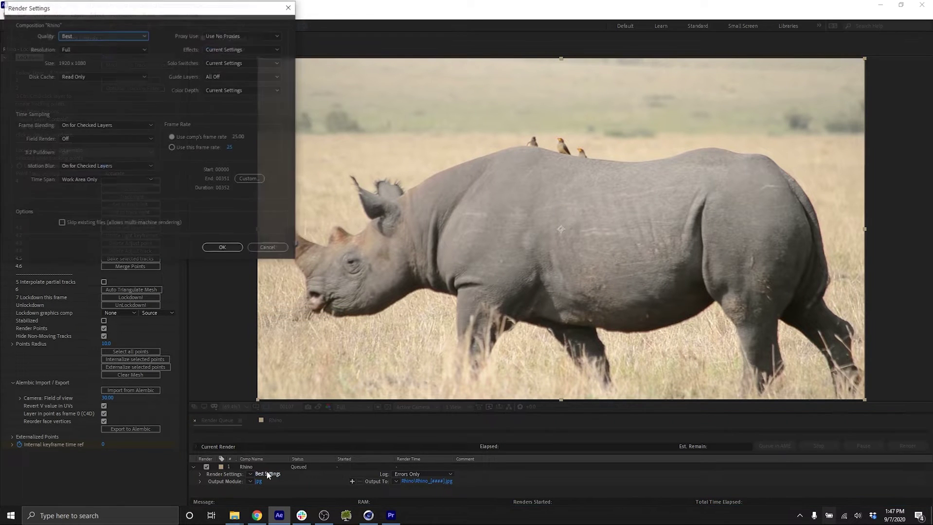
click(123, 48)
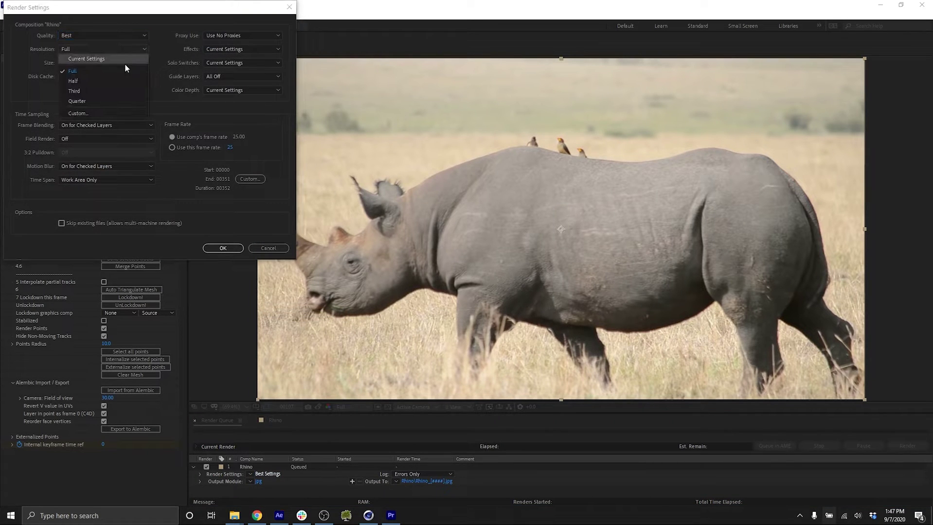
click(122, 91)
click(223, 248)
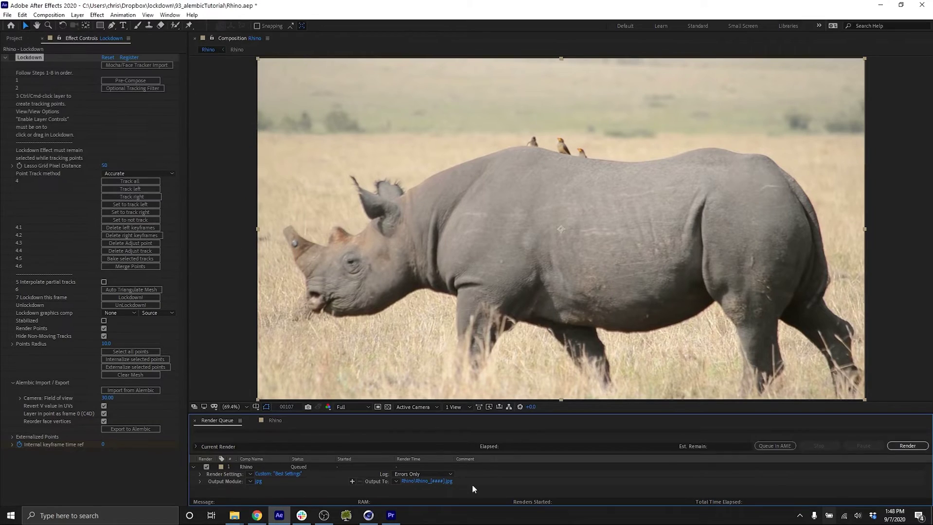
- Render the JPG sequence, then import Rhino.abc into Cinema 4D with the default Alembic settings
click(913, 450)
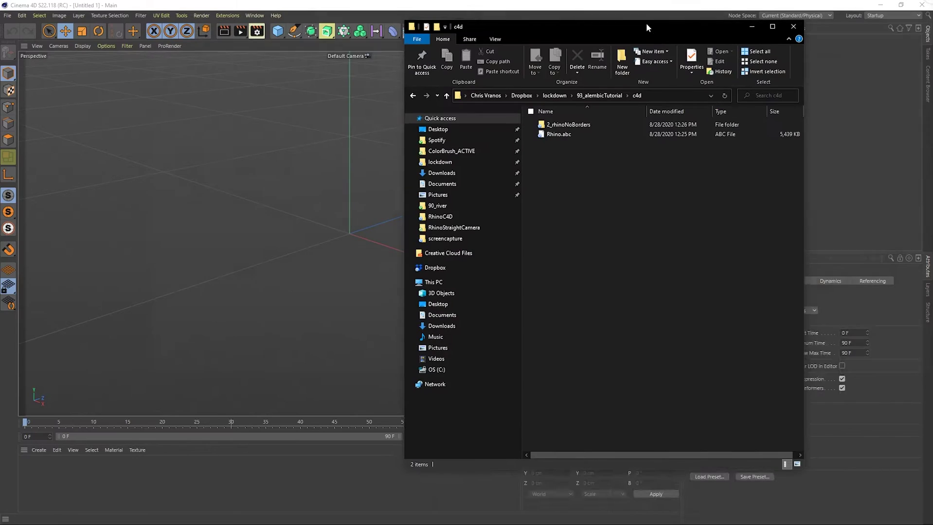
drag(645, 22, 728, 63)
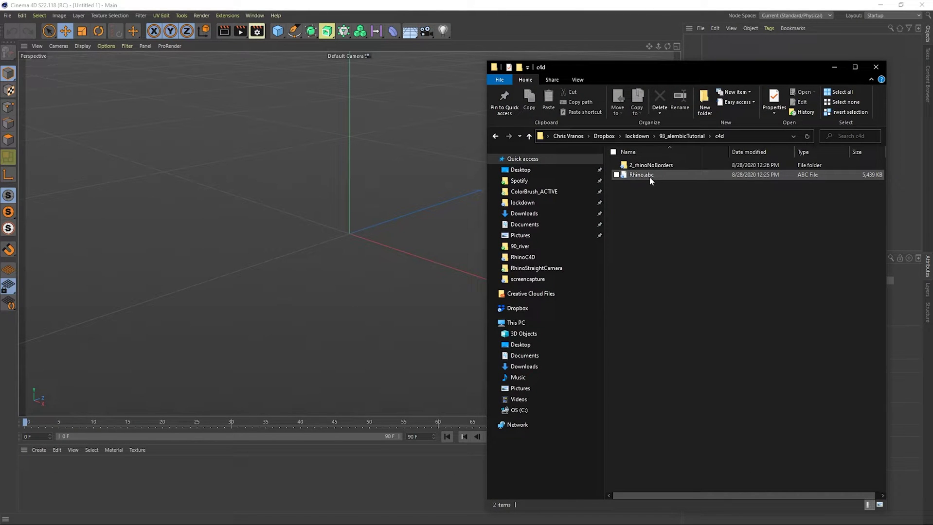
drag(650, 179, 246, 267)
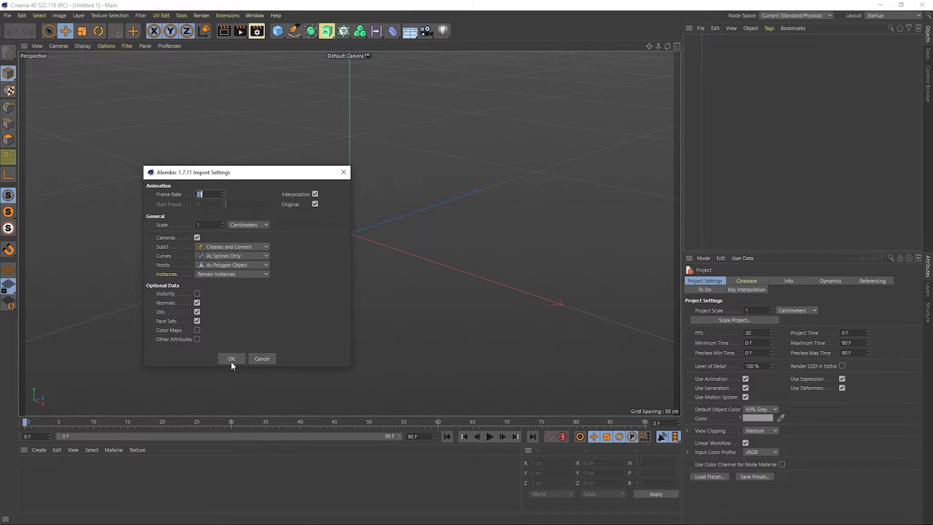
click(231, 359)
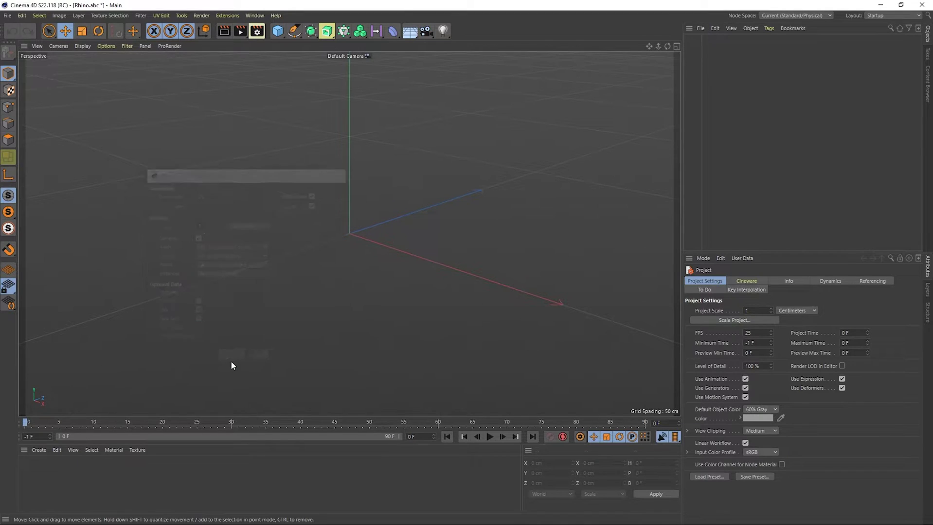
- Set the timeline's last frame to 350 and stretch the preview range to frames 0–350
click(420, 437)
text(350)
key(Return)
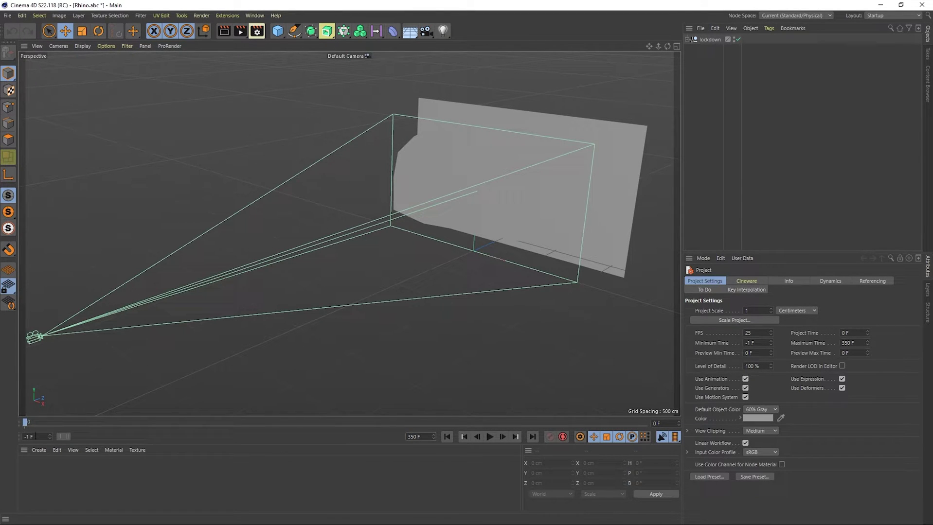
click(31, 436)
drag(67, 437, 474, 430)
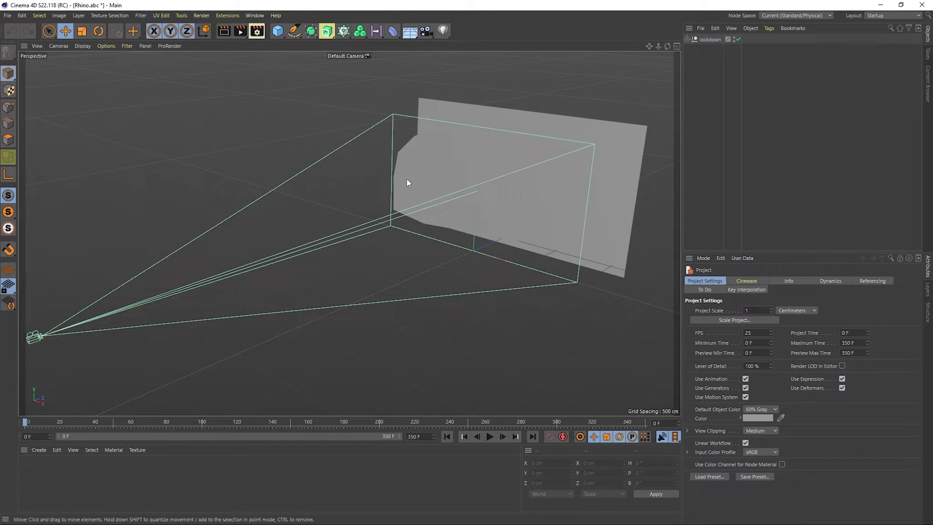
- Expand the lockdown hierarchy and inspect the imported camera, background plane and mesh
alt+drag(461, 210, 410, 219)
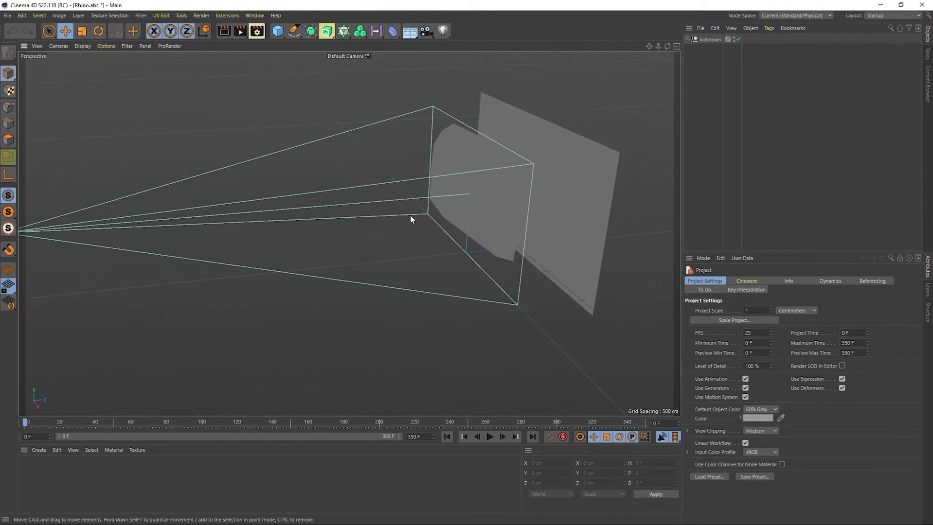
click(686, 40)
click(691, 49)
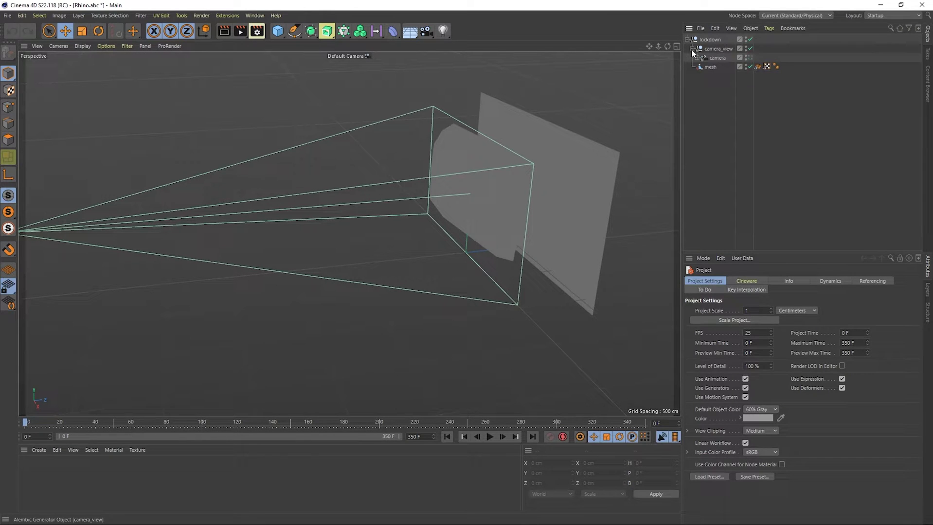
click(717, 58)
alt+drag(471, 142, 399, 162)
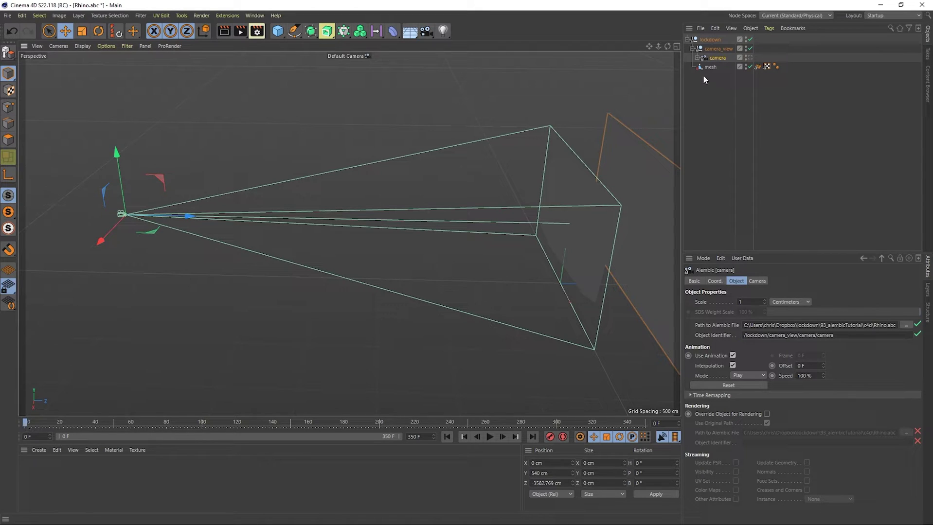
click(697, 57)
click(722, 67)
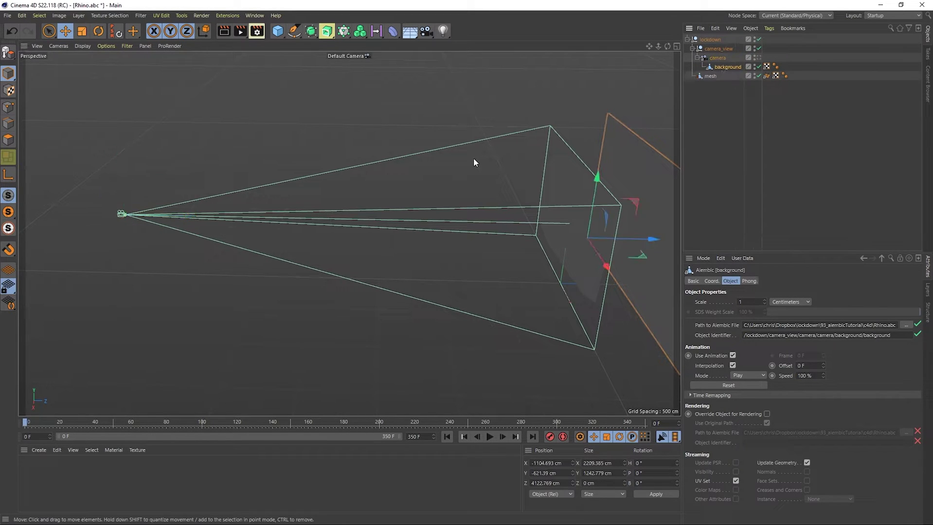
alt+drag(474, 162, 489, 158)
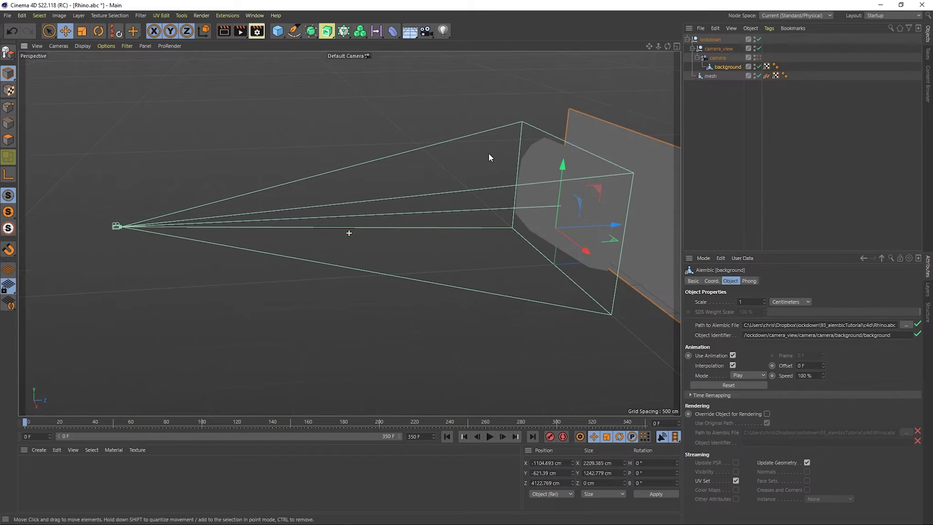
click(710, 75)
mouse_move(31, 424)
mouse_down()
mouse_move(500, 422)
mouse_move(25, 423)
mouse_up()
- Display the mesh with Constant Shading (Lines) and play the animation
click(88, 47)
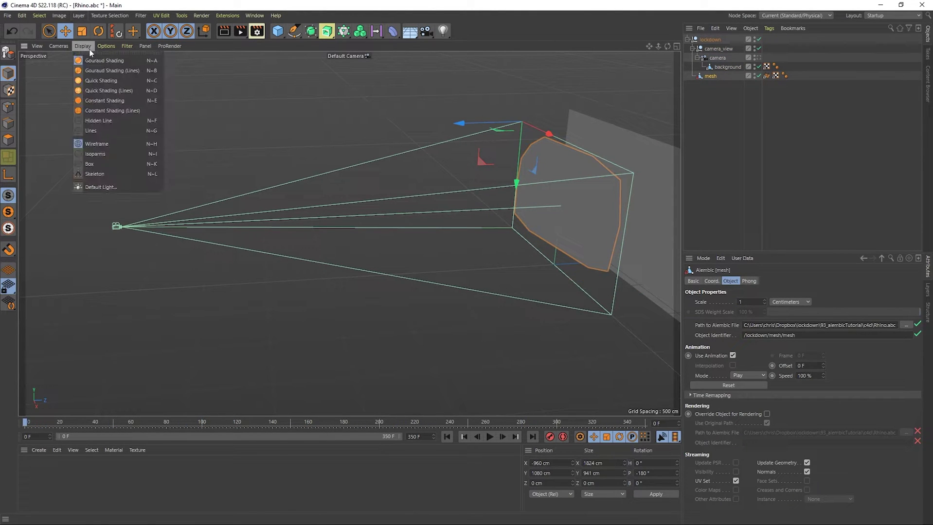
click(111, 111)
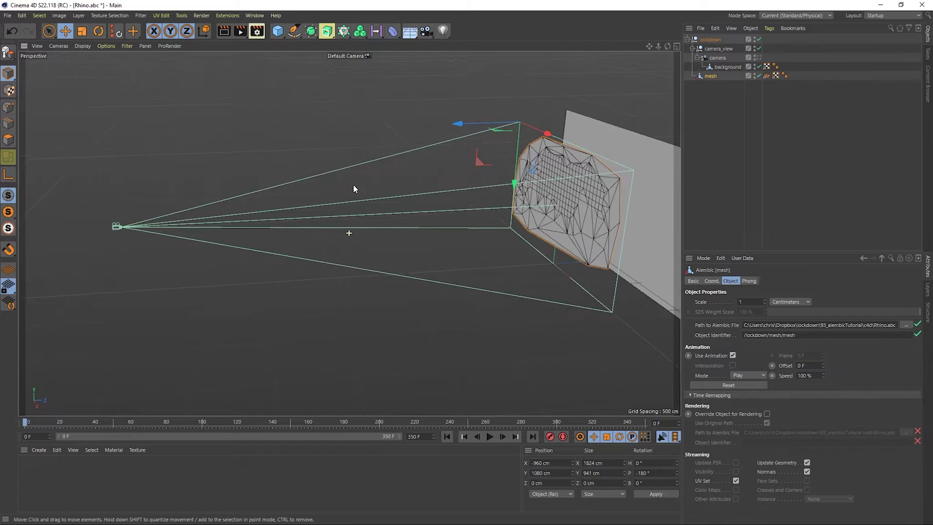
mouse_move(311, 170)
alt+mouse_down()
mouse_move(353, 184)
mouse_move(437, 180)
alt+mouse_up()
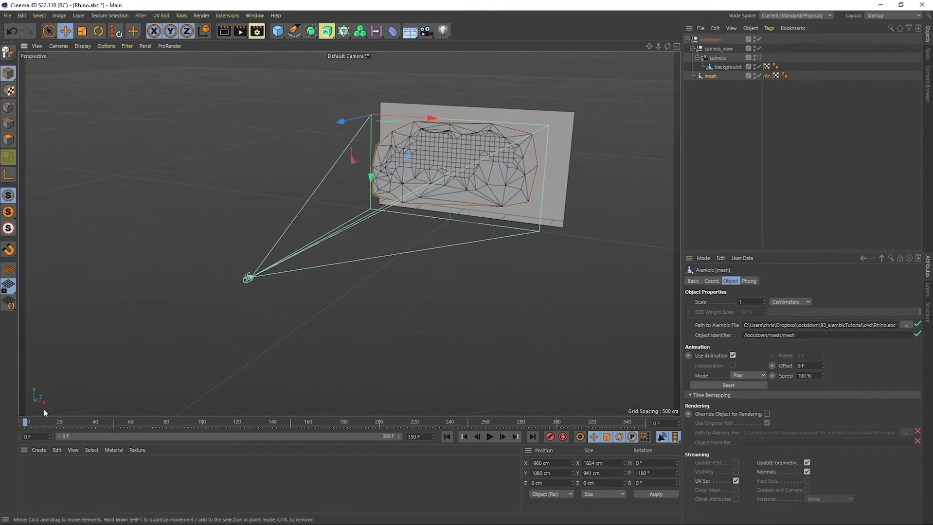
click(486, 437)
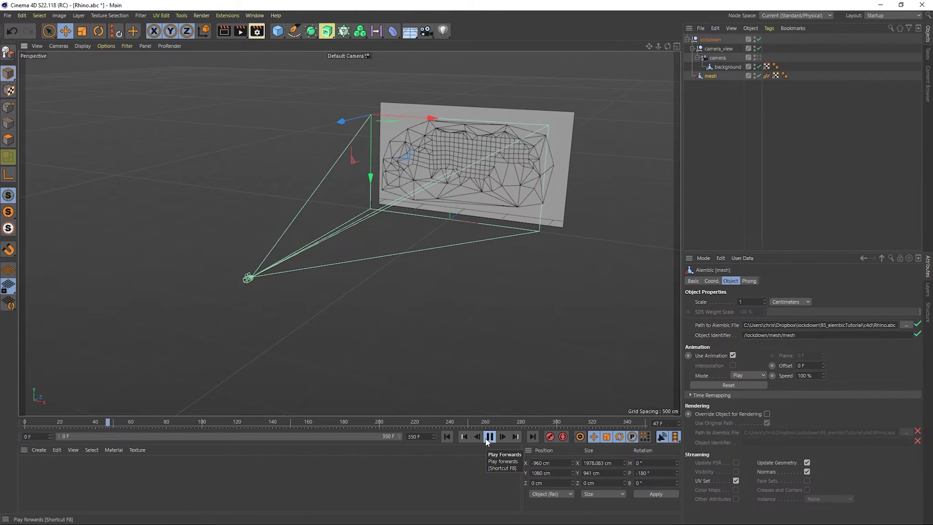
- Stop playback and create a new material, Mat, with Luminance enabled and Color disabled
click(485, 438)
click(46, 461)
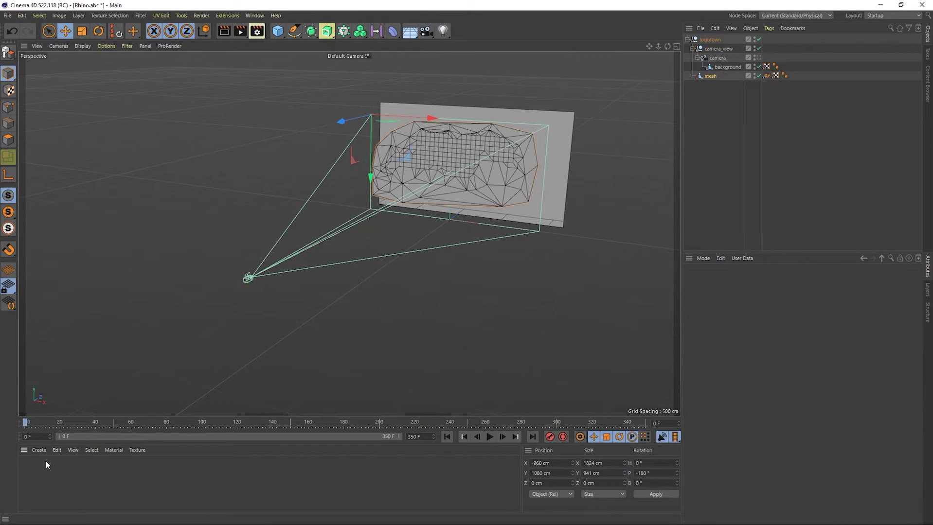
click(39, 450)
click(73, 346)
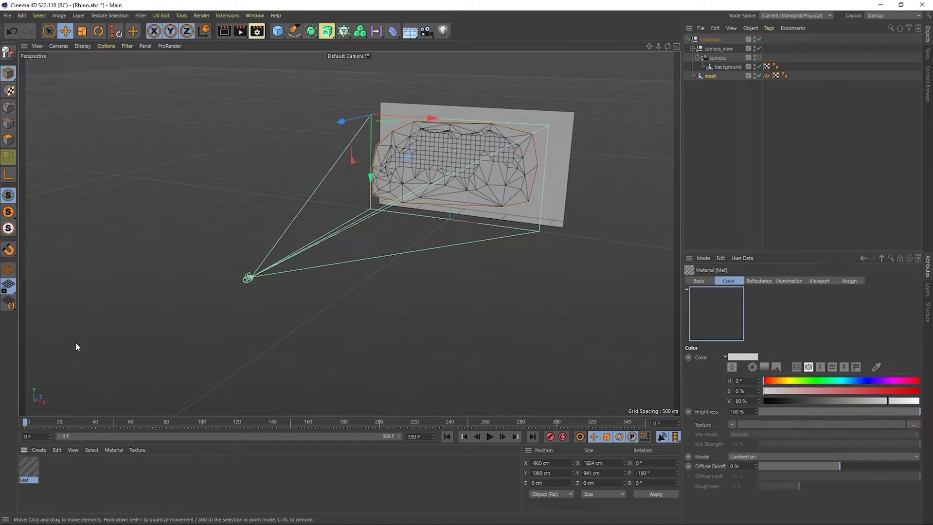
double_click(30, 471)
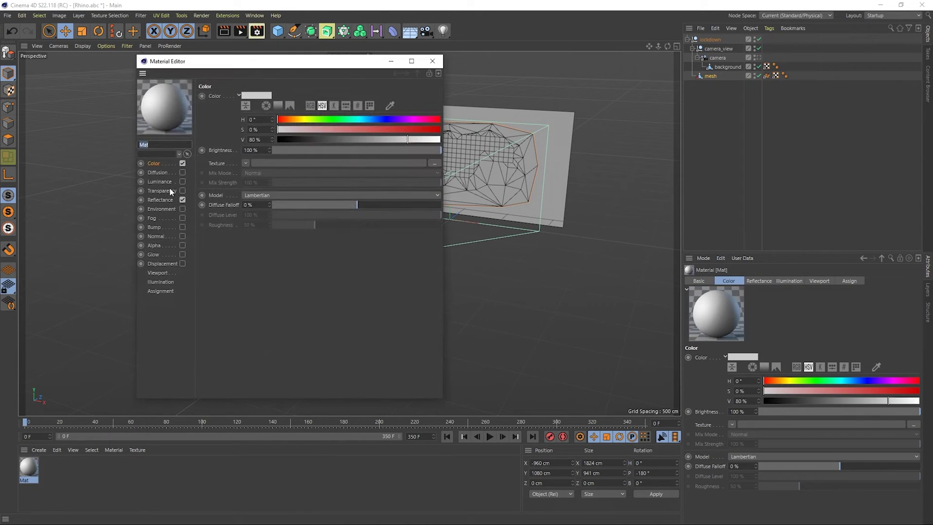
click(182, 182)
click(183, 163)
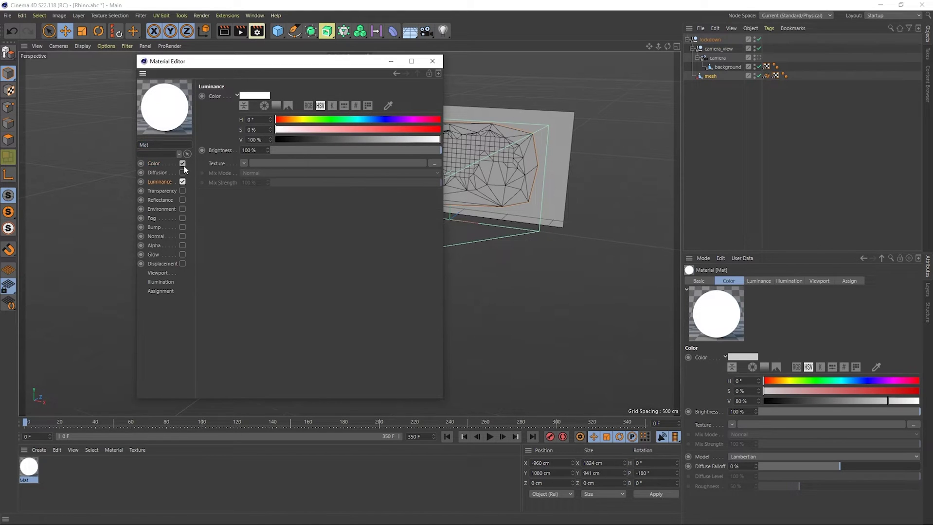
- Load the first 2_rhinoNoBorders frame as the Luminance texture without copying it into the project
click(298, 164)
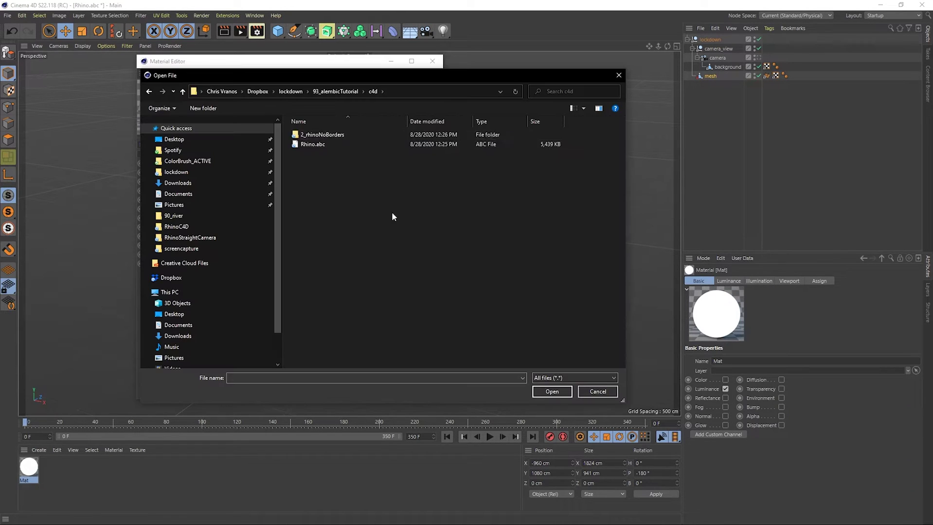
double_click(341, 135)
click(313, 149)
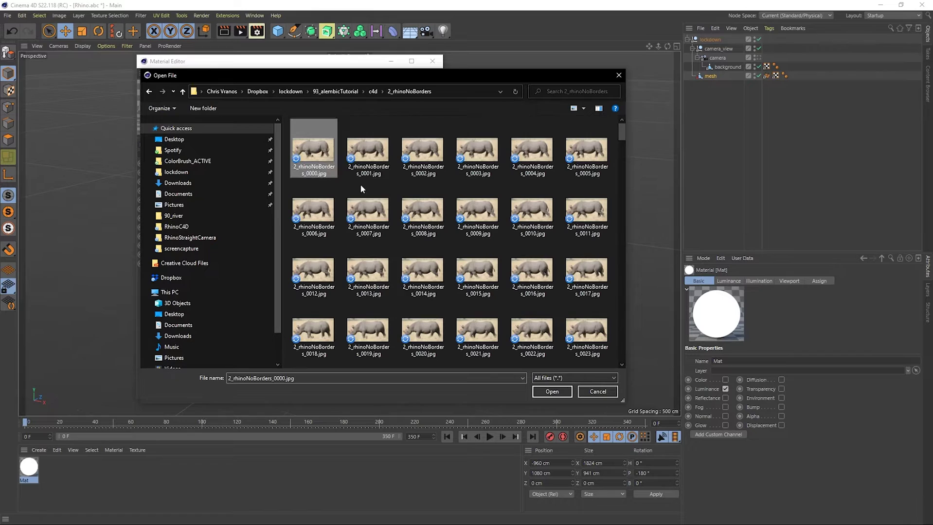
click(552, 392)
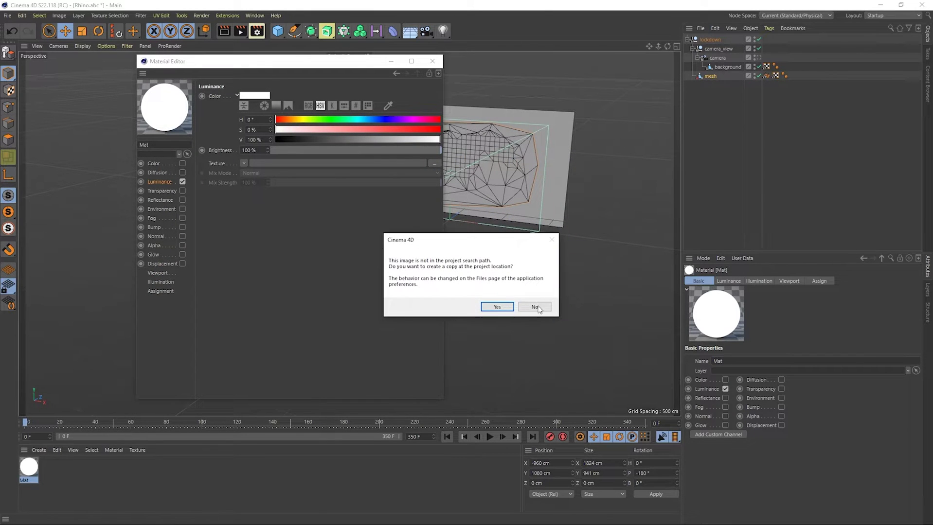
click(537, 306)
- Calculate the texture's animation range to frames 0–351 and enable it in the viewport
click(357, 163)
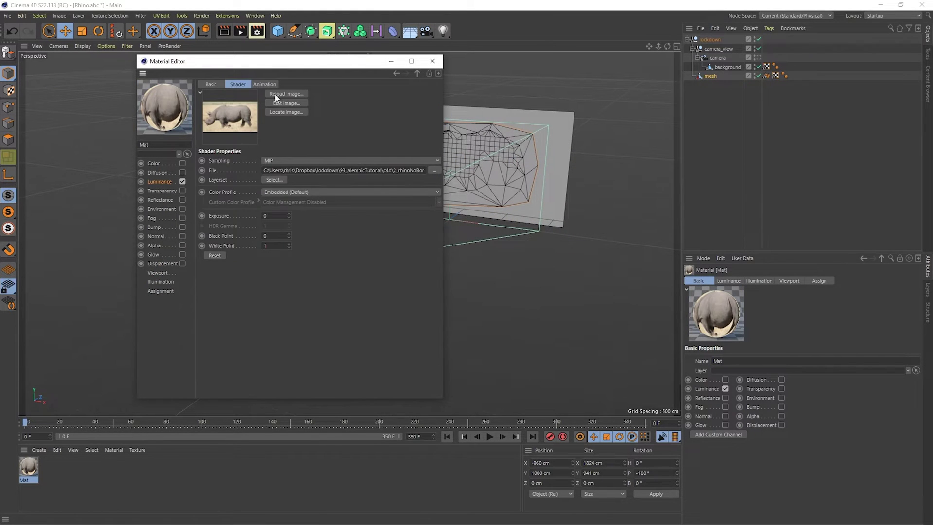
click(266, 84)
click(220, 242)
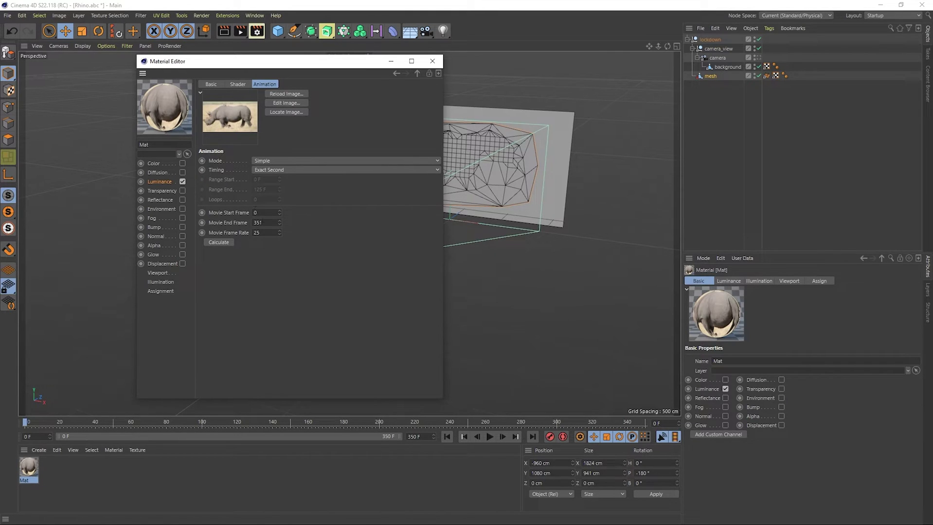
click(156, 273)
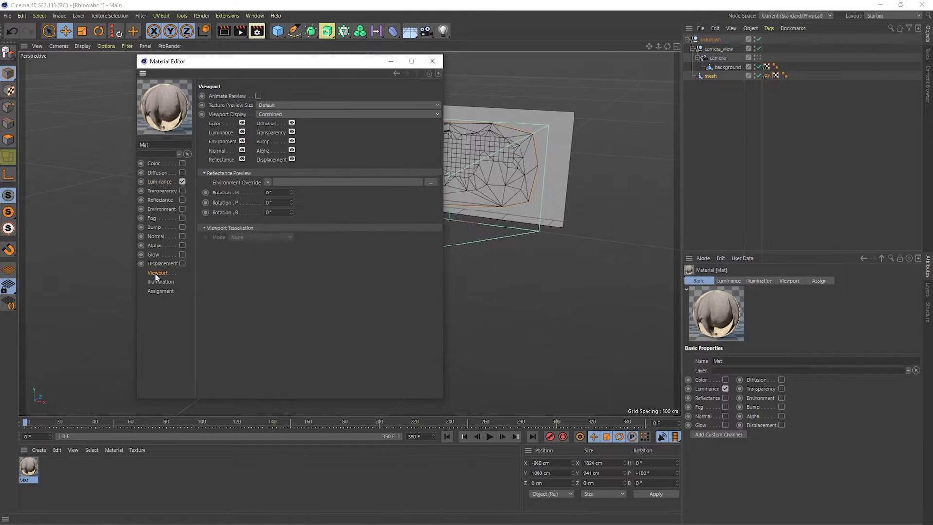
click(432, 61)
- Apply Mat to the background plane and scrub to confirm the rhino footage plays
click(44, 461)
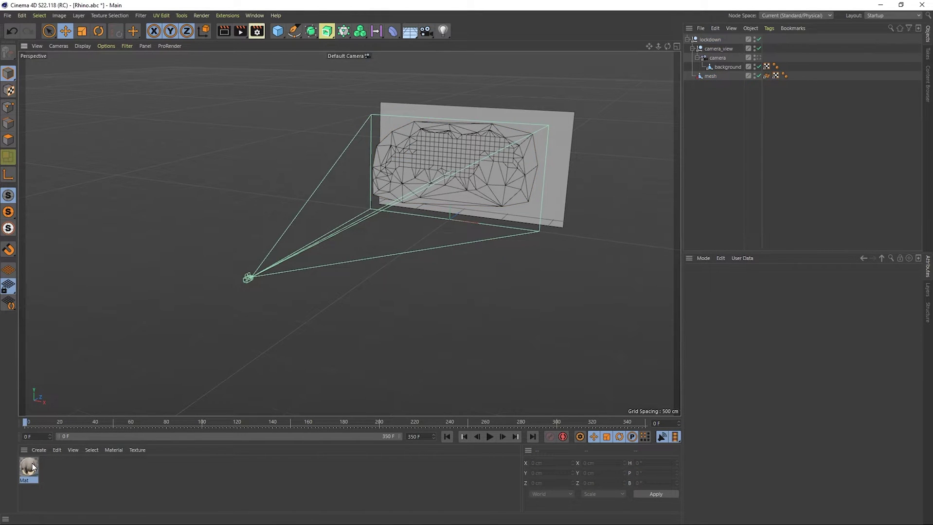
drag(608, 216, 567, 173)
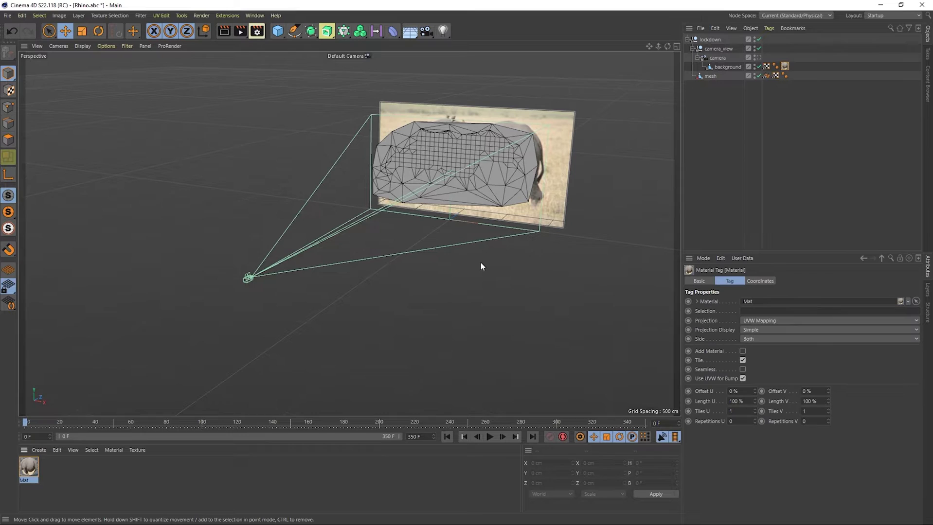
alt+drag(480, 267, 443, 267)
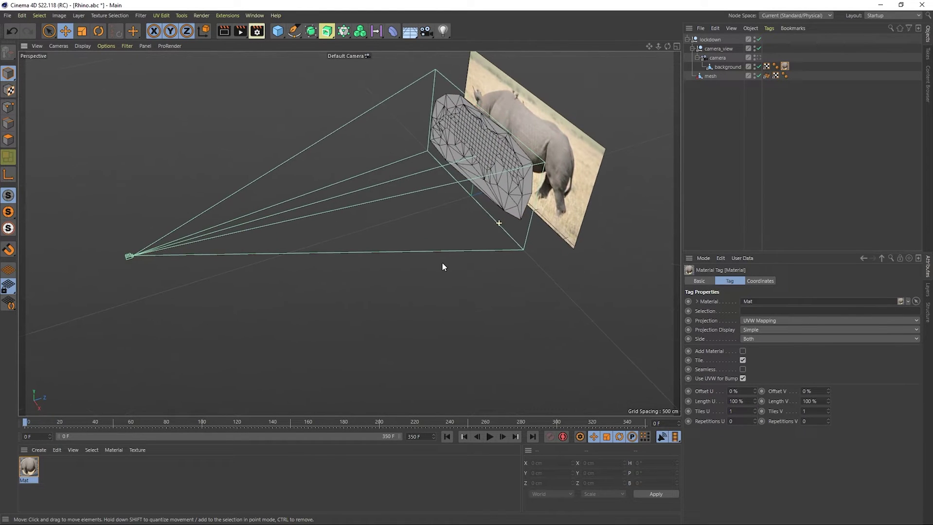
drag(29, 421, 71, 438)
alt+drag(266, 290, 491, 141)
- Split the layout into 2 Views, with the right view set to Perspective and shaded display
click(146, 45)
mouse_move(153, 58)
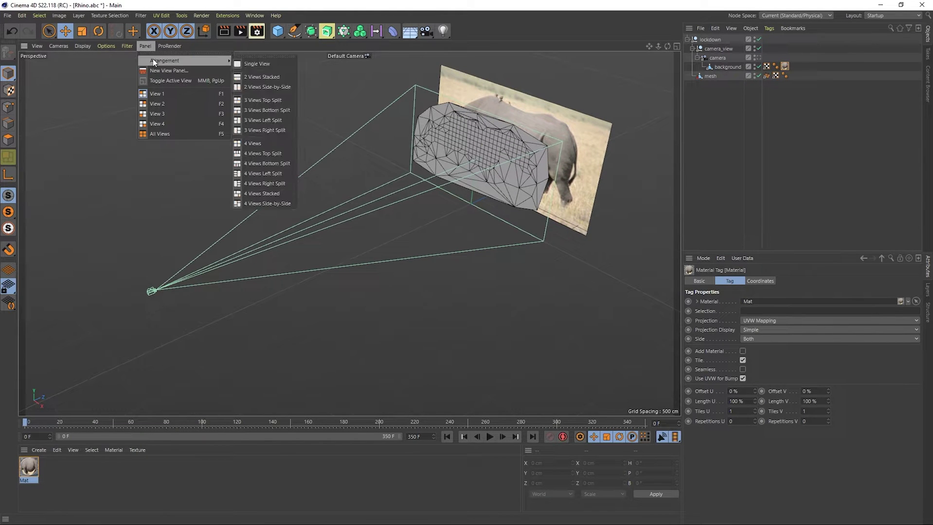
click(253, 77)
click(381, 46)
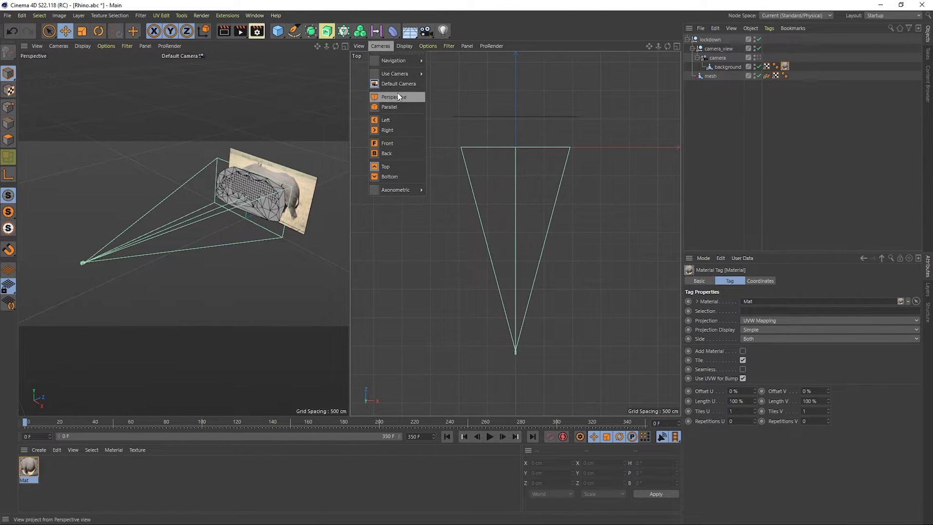
click(398, 92)
alt+drag(523, 149, 516, 231)
click(404, 46)
click(426, 91)
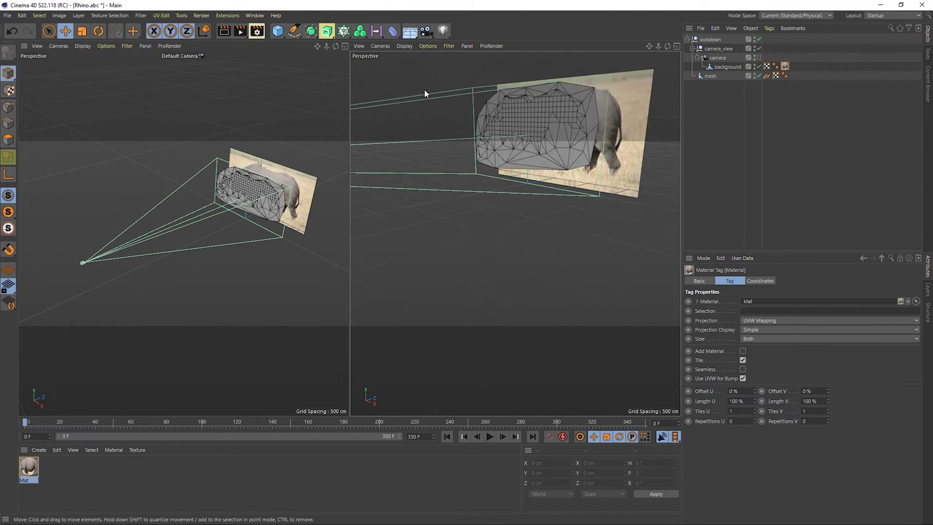
click(58, 45)
- Look through the imported camera in the left view and apply a new material, Mat.1, to the mesh
mouse_move(85, 77)
click(119, 74)
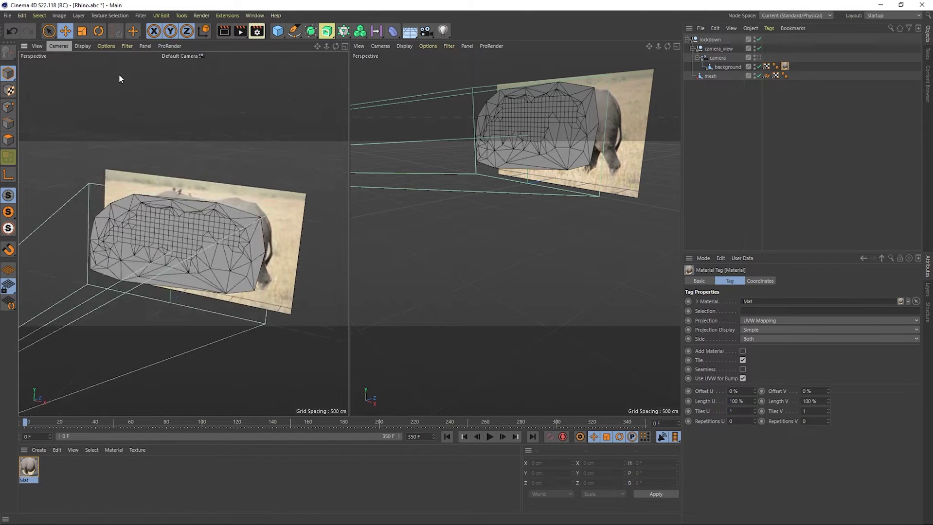
click(39, 450)
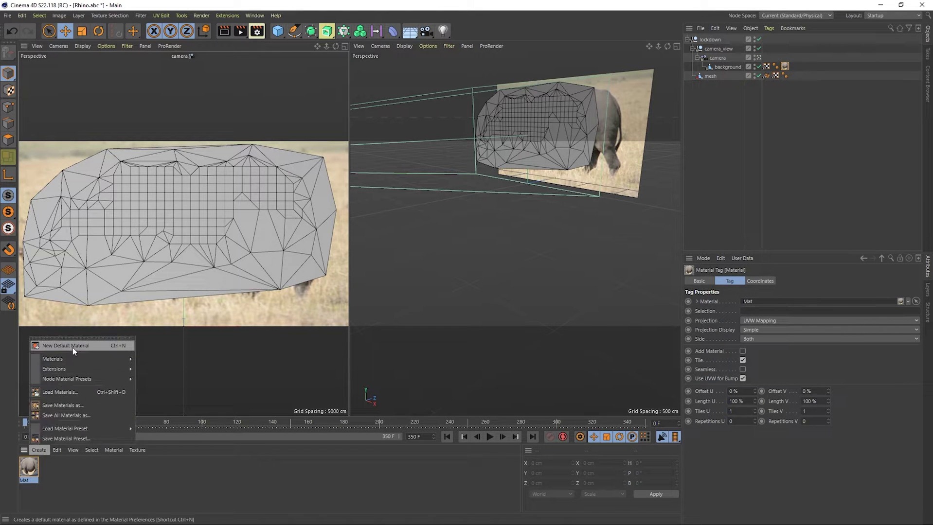
click(72, 347)
drag(29, 473, 114, 260)
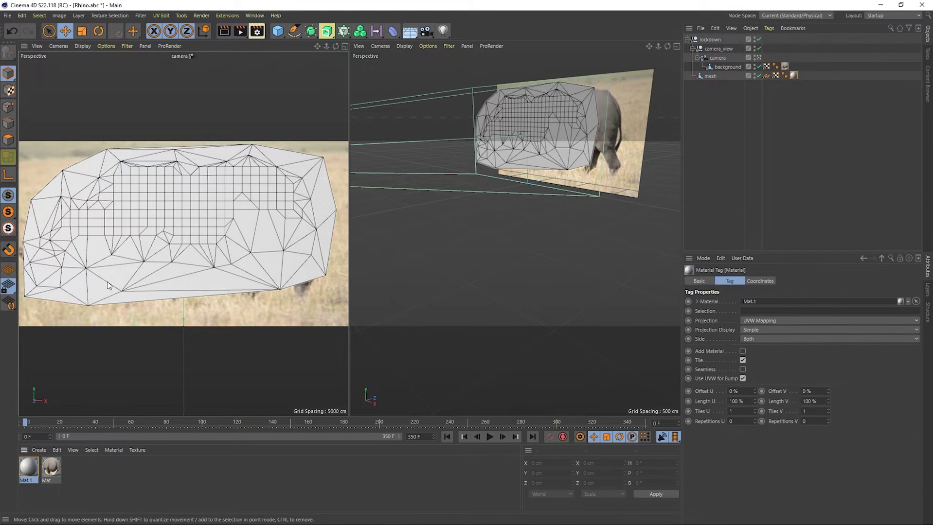
- Make Mat.1 transparent by disabling Reflectance and Color and enabling Transparency
double_click(29, 467)
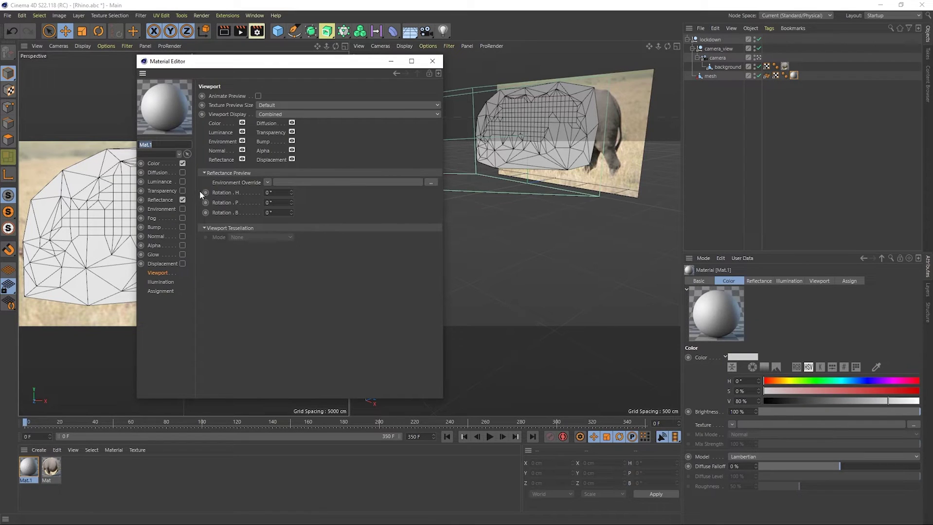
click(182, 199)
click(183, 191)
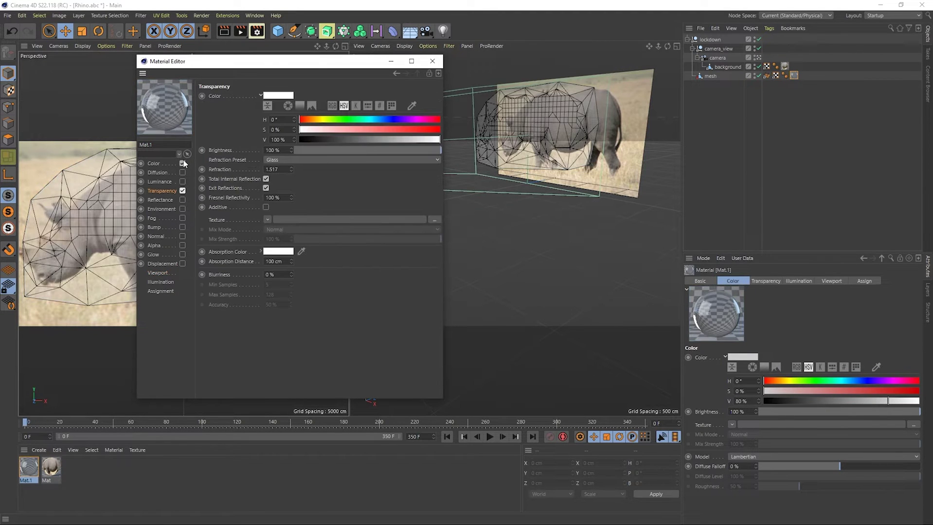
click(182, 163)
click(394, 63)
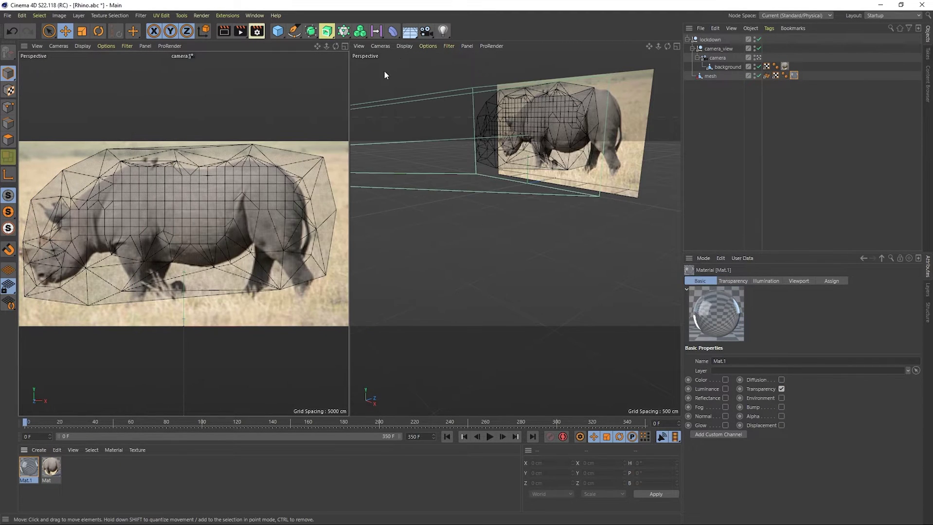
- Maximize the camera view, play the animation and return to frame 0
middle_click(176, 161)
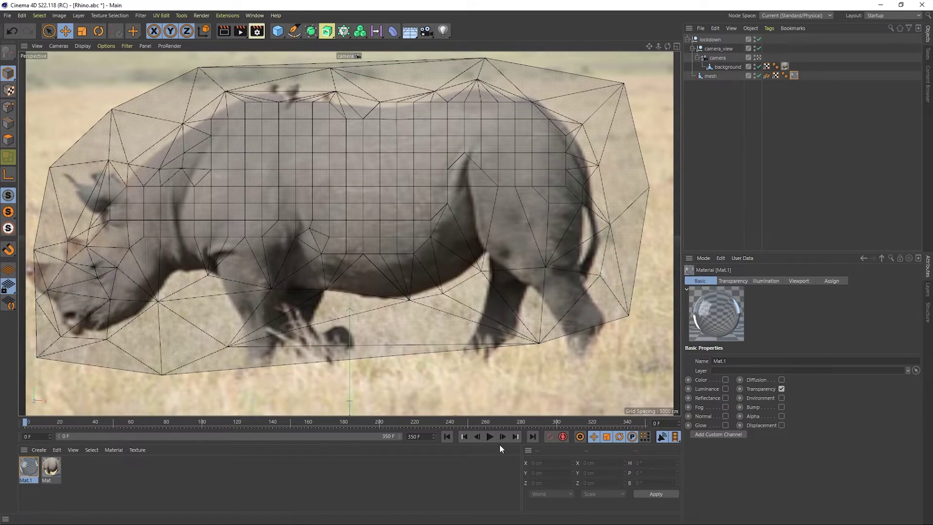
click(491, 439)
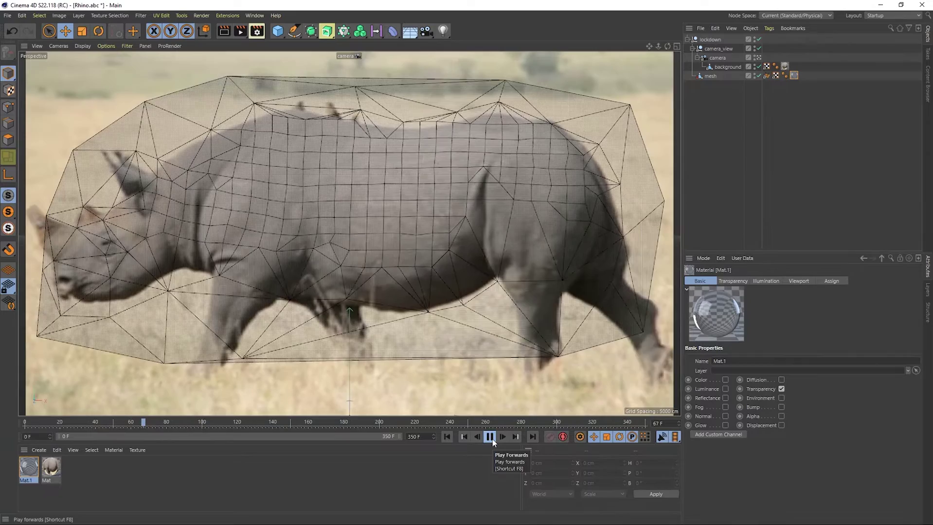
click(492, 440)
drag(132, 419, 1, 441)
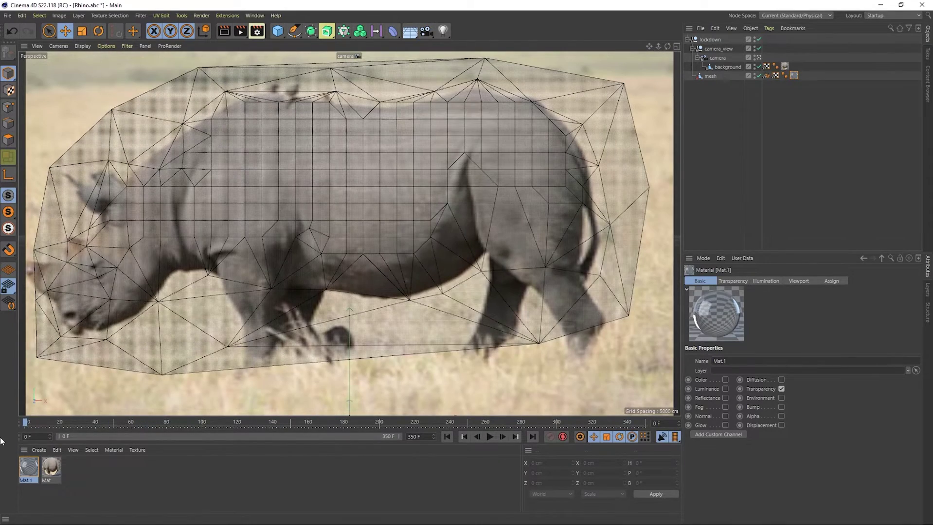
click(149, 474)
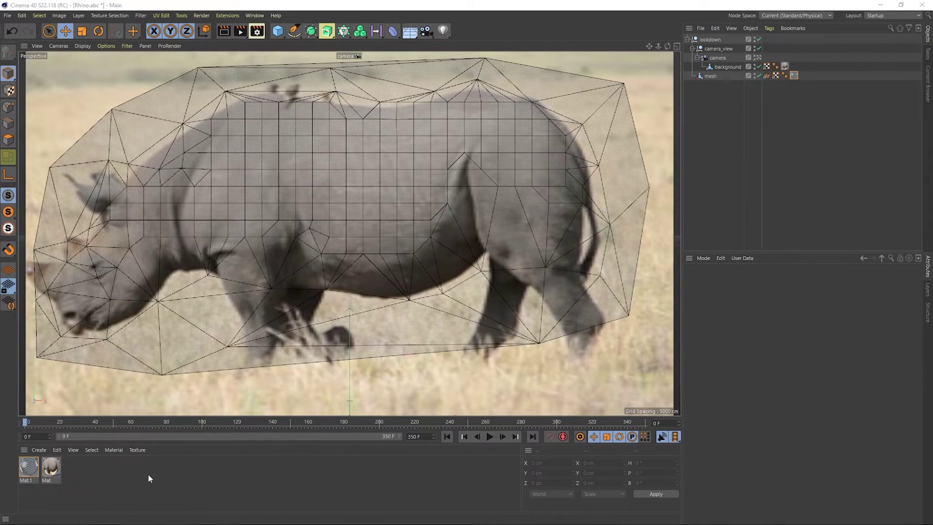
- Convert the Alembic mesh with Current State to Object (C), move the polygon copy to top level and delete the Null
click(705, 79)
mouse_move(709, 78)
mouse_down()
mouse_move(714, 109)
mouse_move(707, 90)
mouse_up()
key(c)
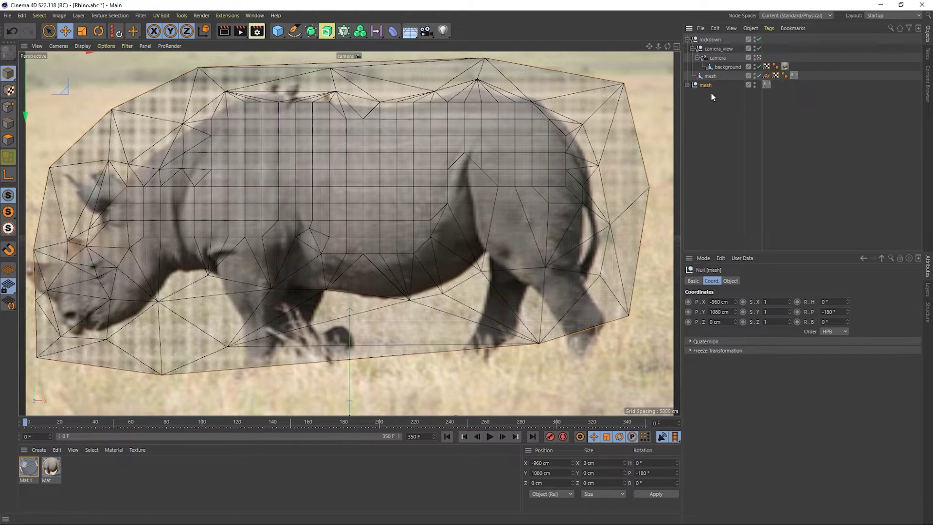
click(687, 85)
drag(711, 97, 709, 110)
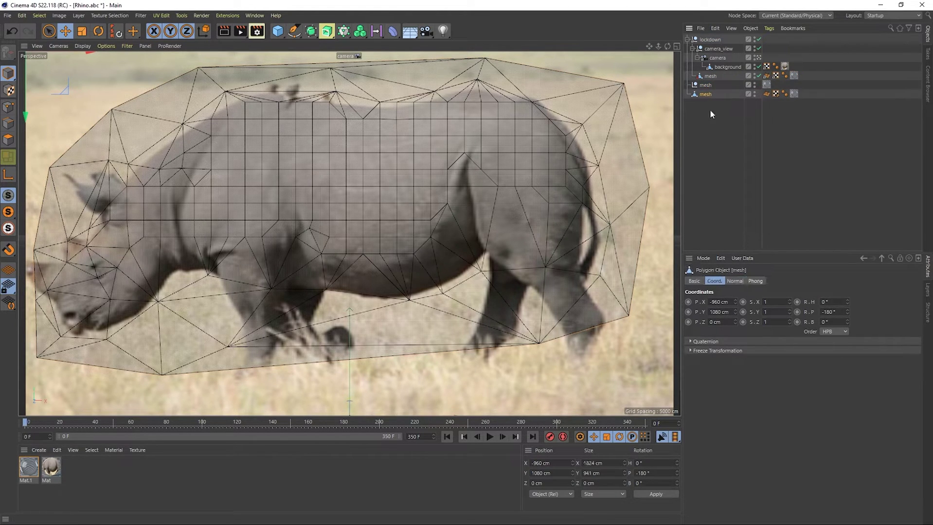
click(705, 85)
key(Delete)
click(706, 86)
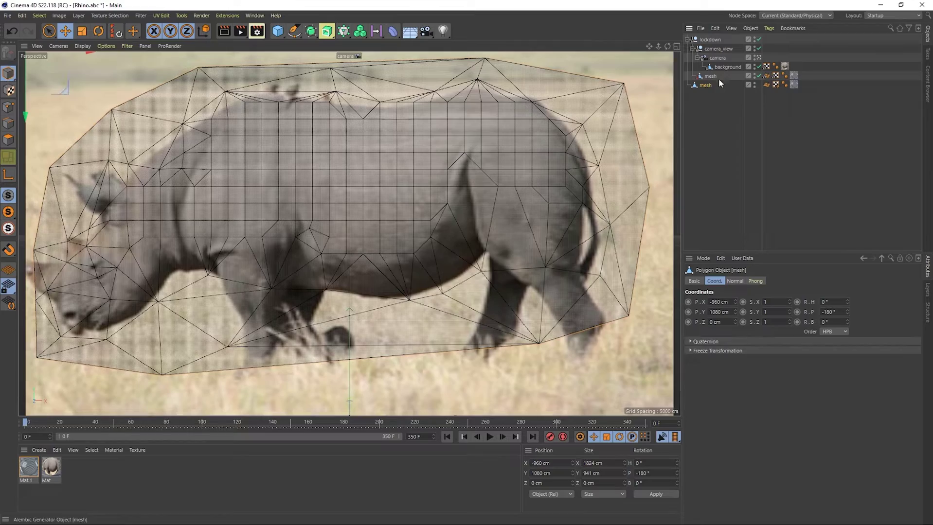
drag(26, 421, 2, 434)
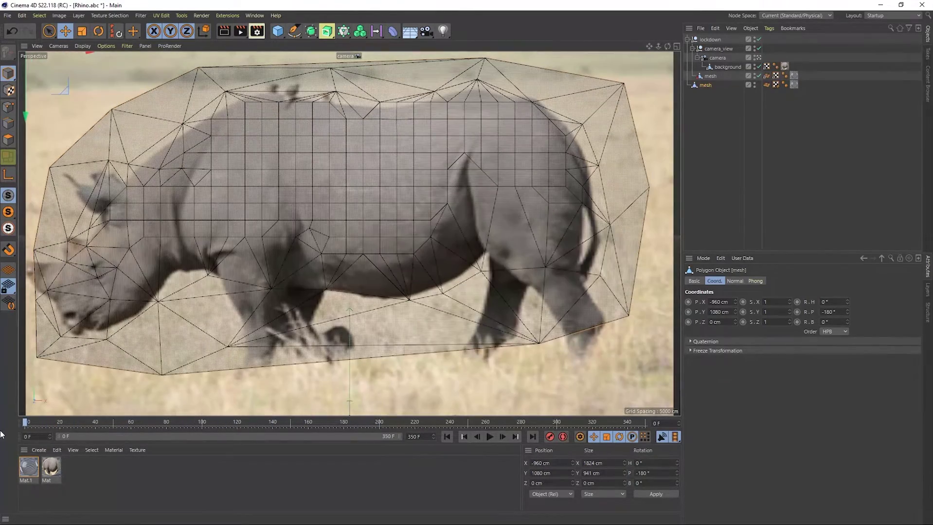
- Add a Pose Morph tag to the polygon mesh with Points enabled and the Alembic mesh as an absolute target
right_click(704, 87)
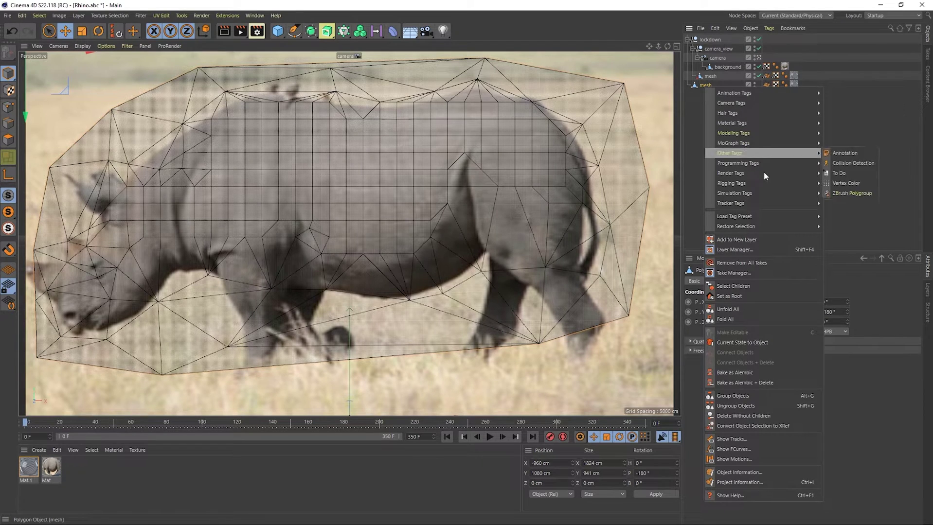
mouse_move(780, 184)
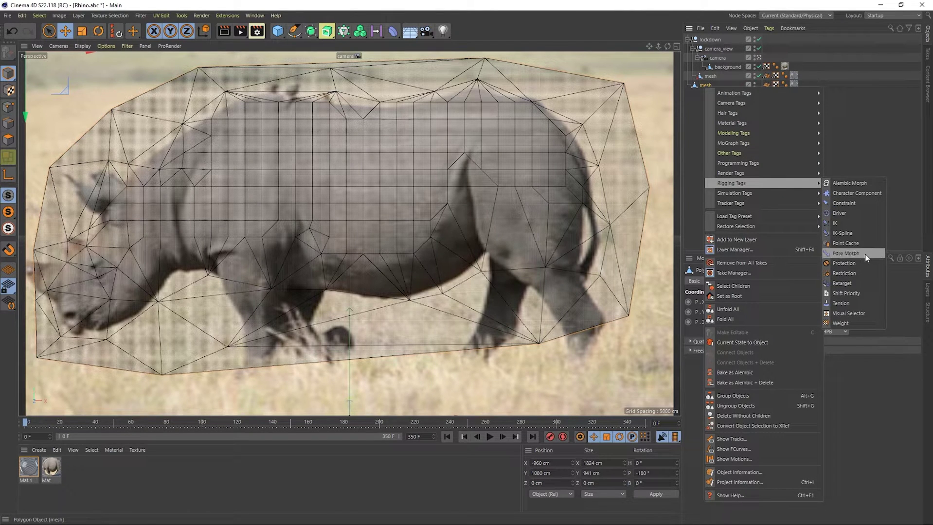
click(846, 253)
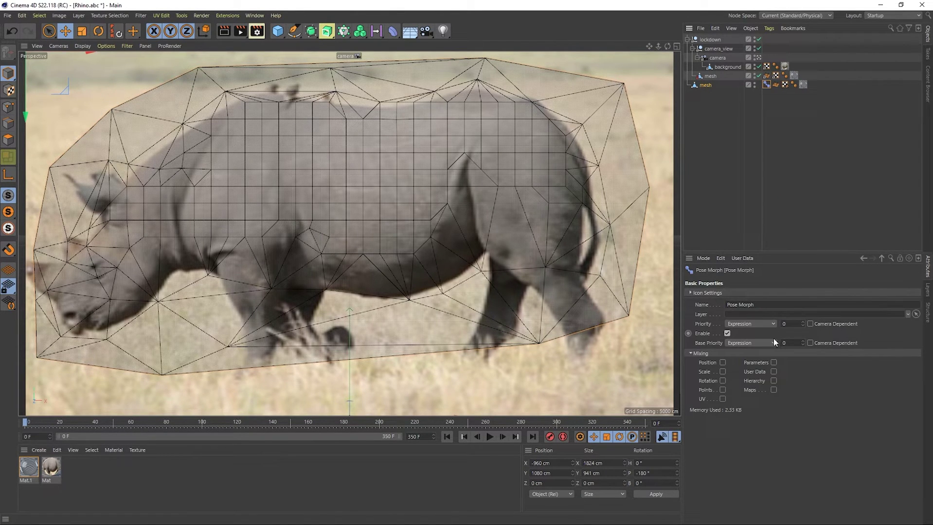
scroll(773, 342, down, 2)
click(722, 390)
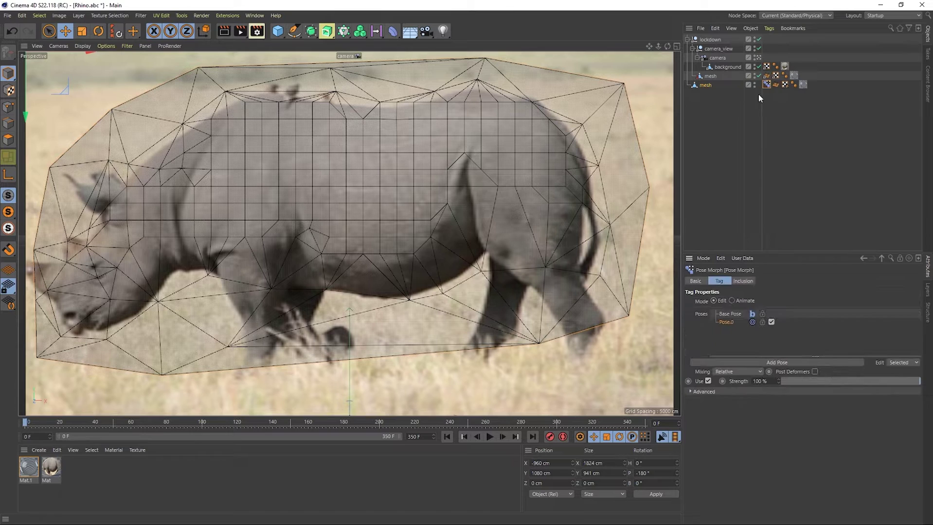
drag(710, 76, 750, 343)
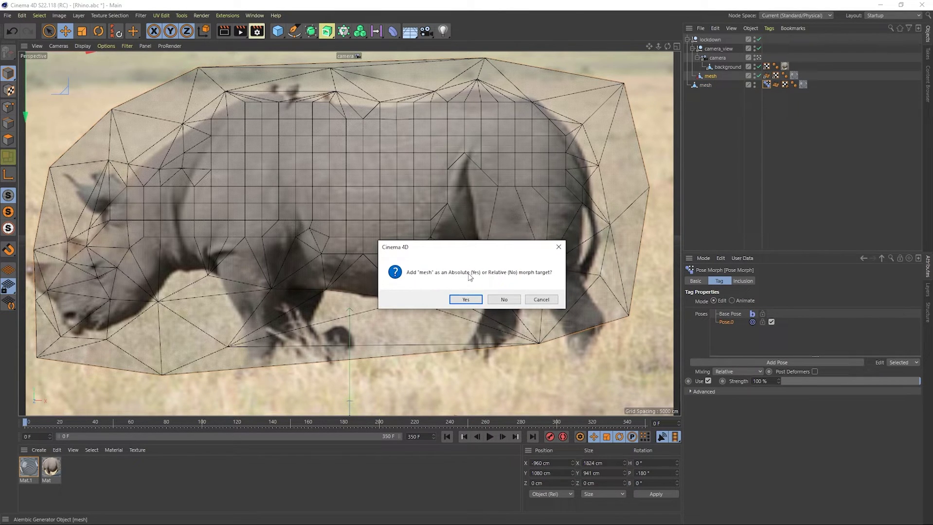
click(465, 299)
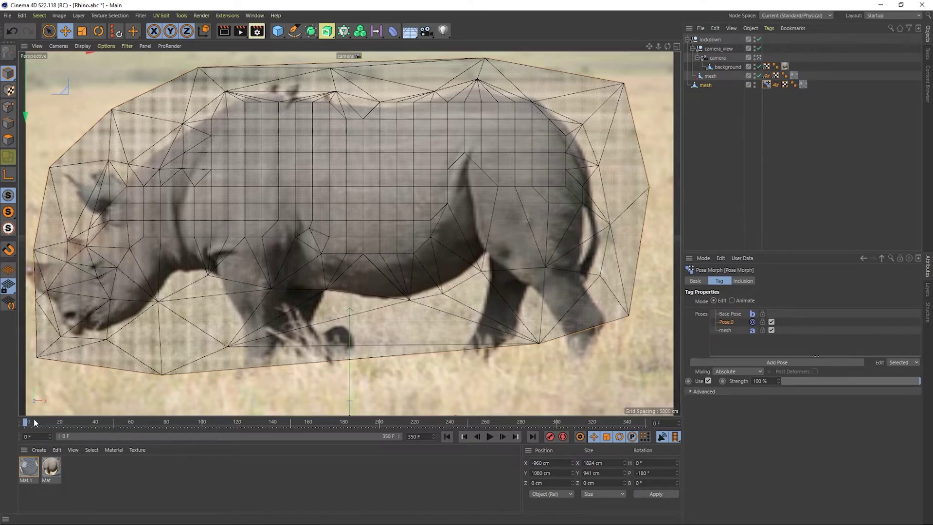
- Play back to check the morphed mesh follows the rhino, inspect around frame 153, then rewind to frame 0
mouse_move(30, 422)
mouse_down()
mouse_move(385, 422)
mouse_move(25, 423)
mouse_up()
click(489, 438)
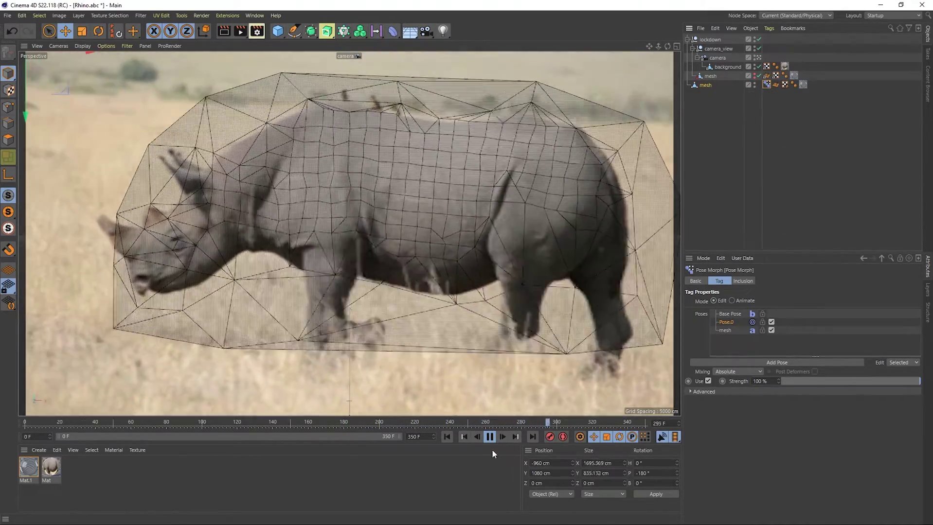
click(489, 439)
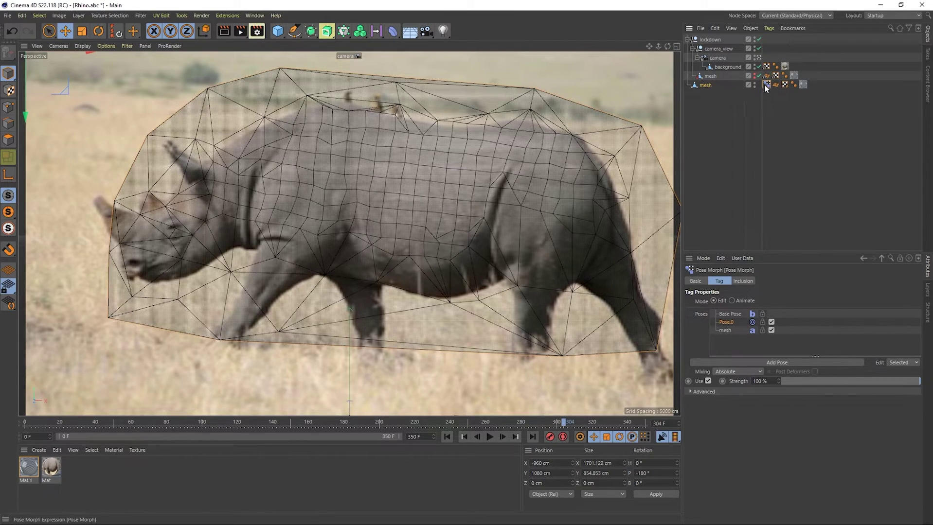
click(295, 422)
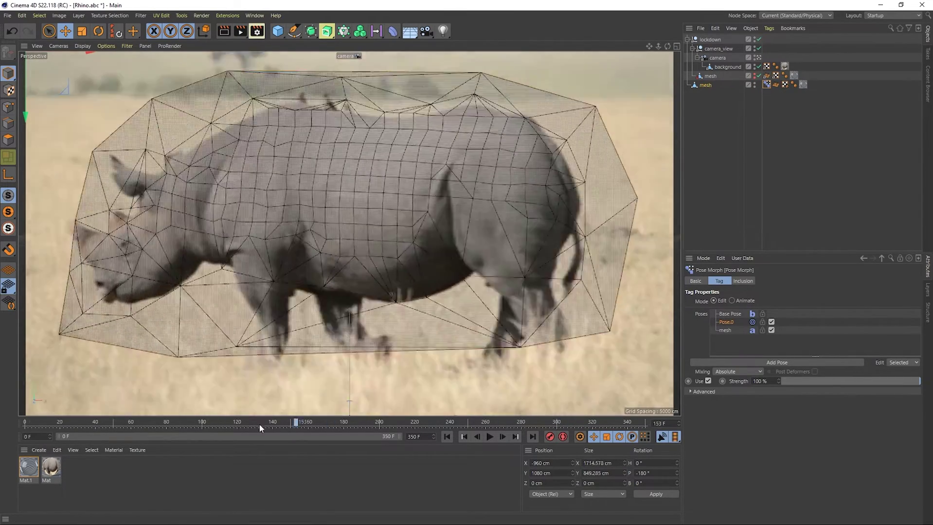
drag(259, 427, 1, 466)
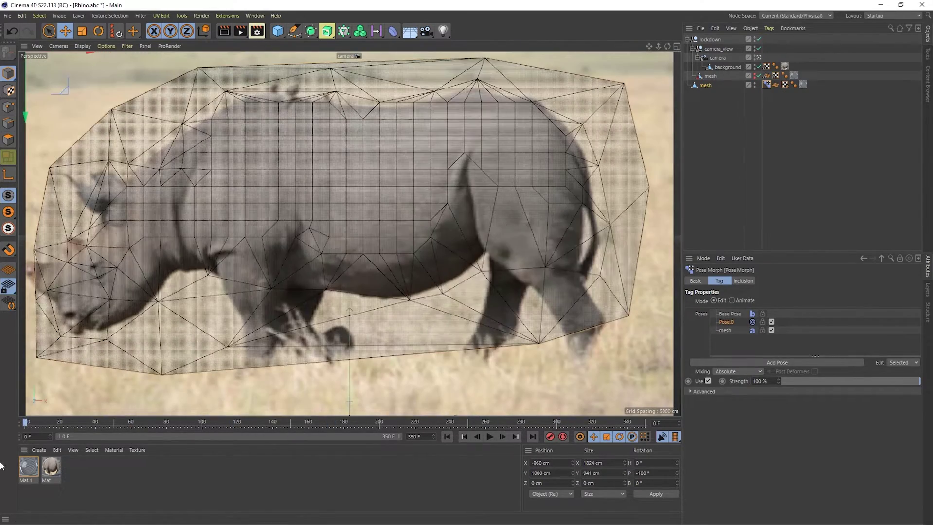
- Add a Figure object, raise it into the rhino's body, and make it editable
click(276, 37)
click(409, 93)
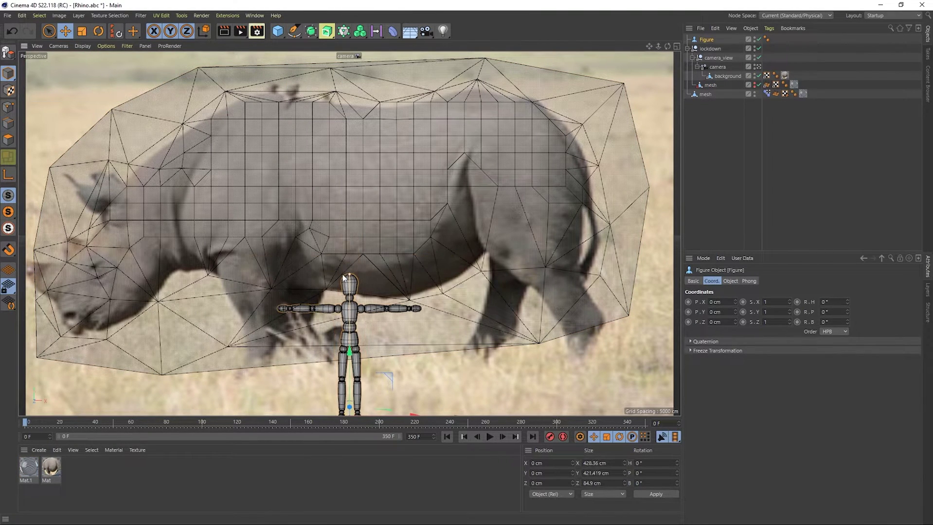
drag(352, 351, 352, 185)
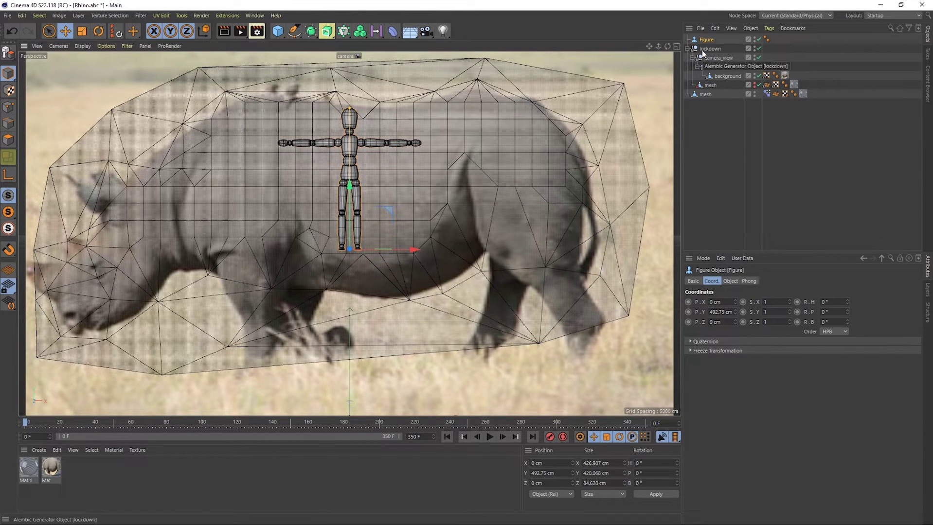
key(c)
- Add a Constraint tag to the figure's Null and enable Clamp
click(688, 40)
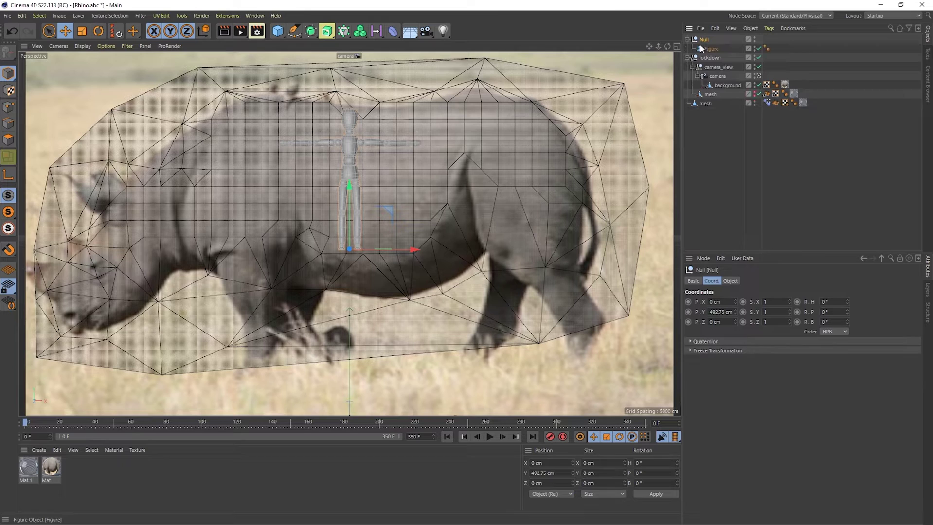
right_click(704, 40)
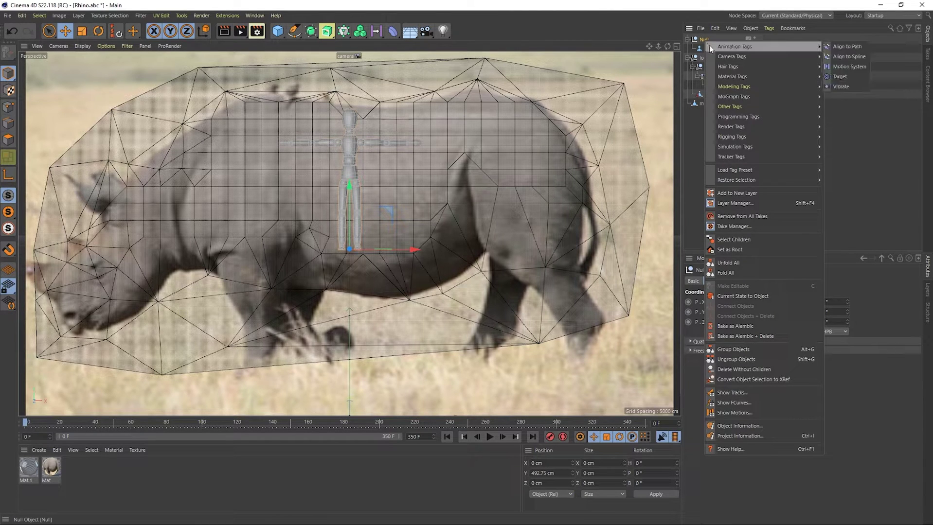
mouse_move(773, 135)
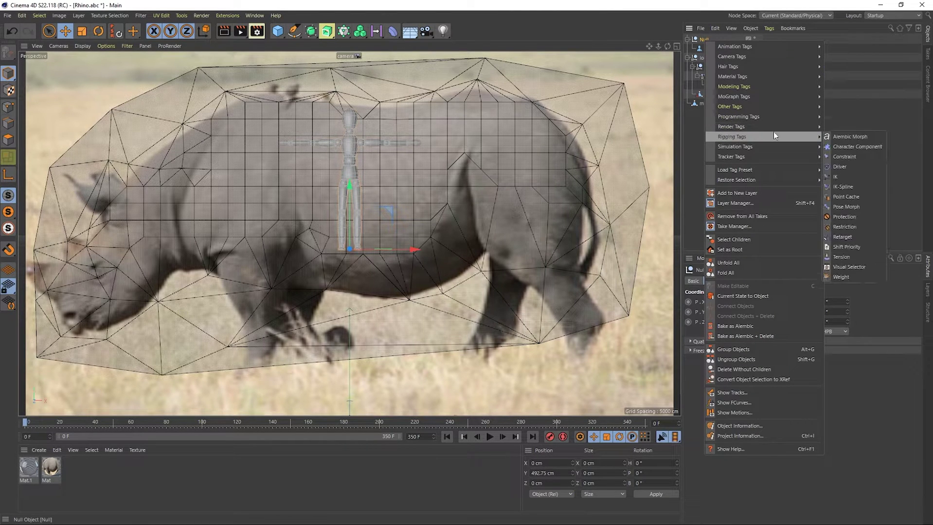
click(846, 157)
click(734, 371)
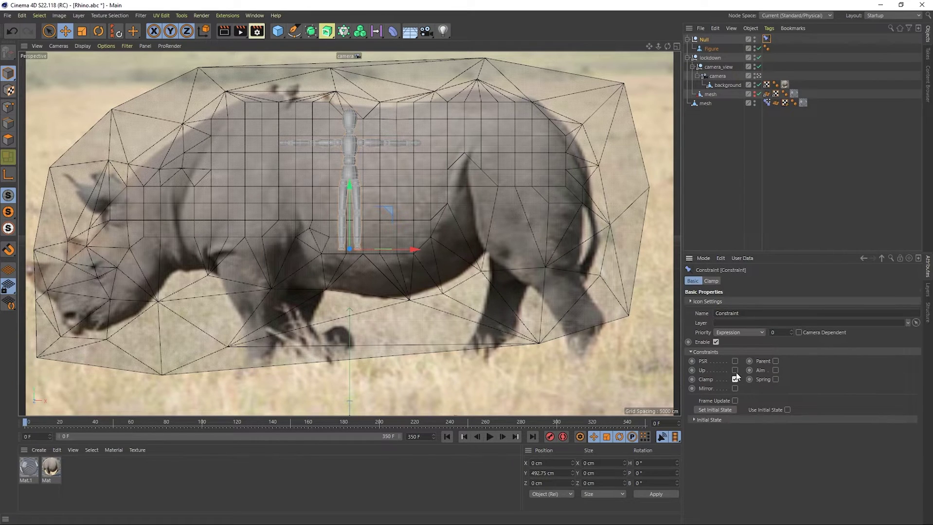
scroll(751, 335, down, 1)
- Clamp the figure To Surface of the rhino mesh target, aligned As Normal
click(710, 281)
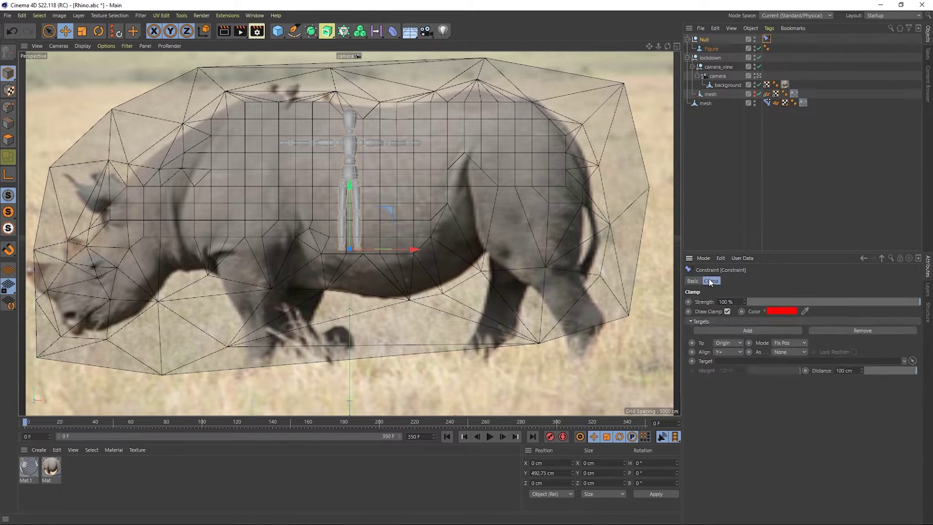
click(734, 343)
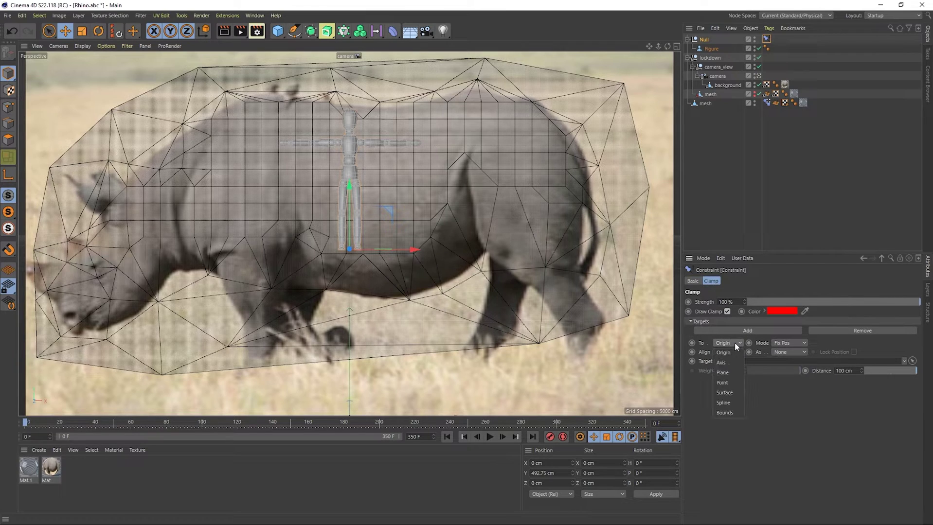
click(731, 392)
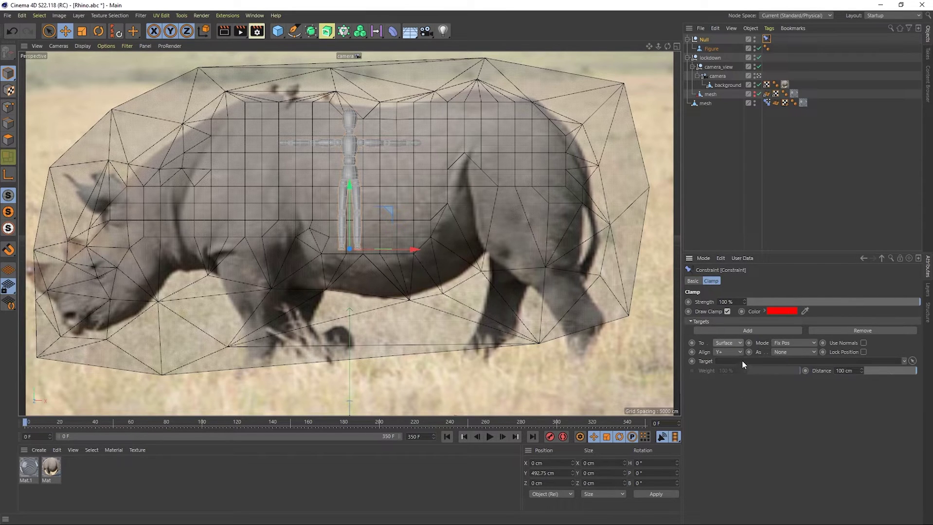
drag(710, 103, 747, 363)
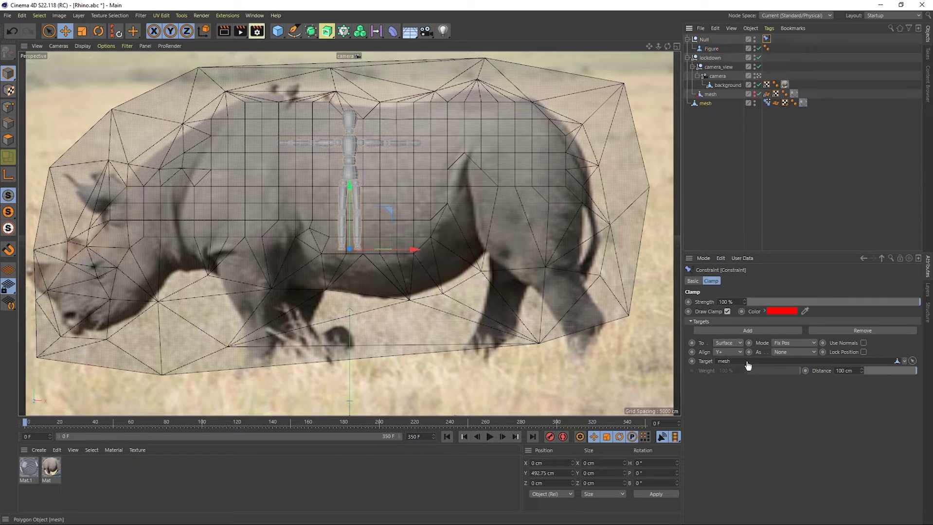
click(809, 352)
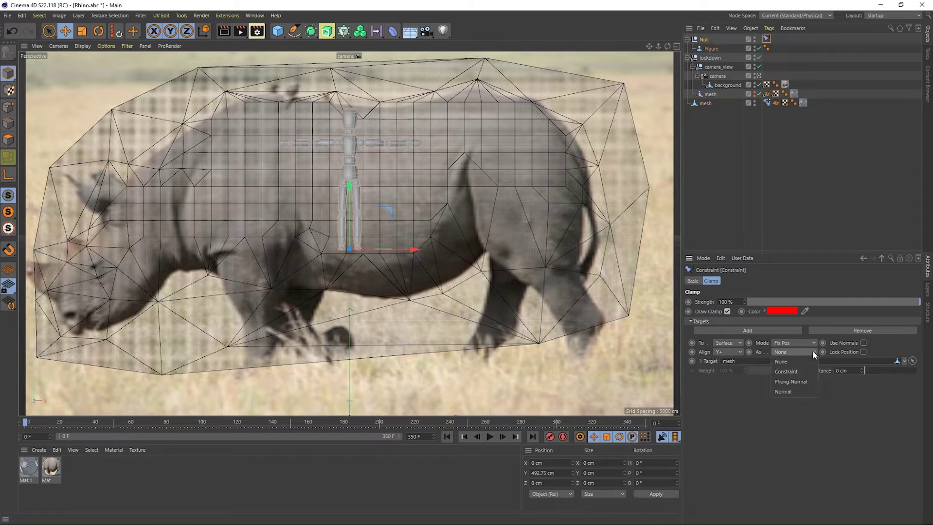
click(799, 391)
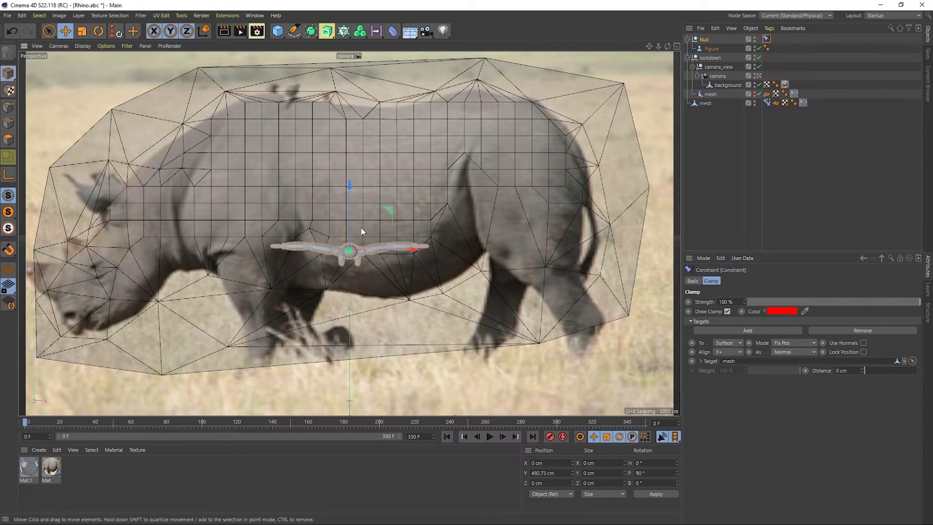
- Move the figure higher on the rhino and play to check it rides along
drag(361, 228, 383, 156)
mouse_move(26, 428)
mouse_down()
mouse_move(161, 409)
mouse_move(27, 423)
mouse_up()
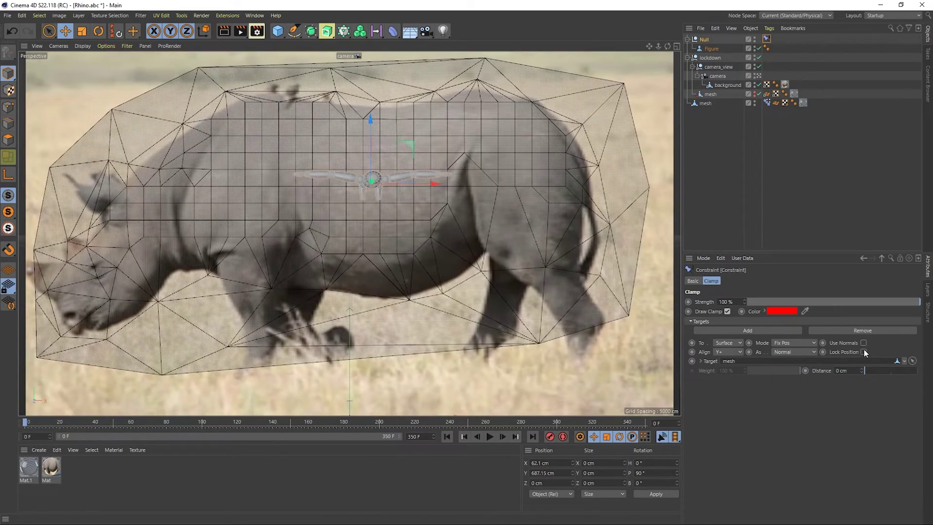
click(489, 436)
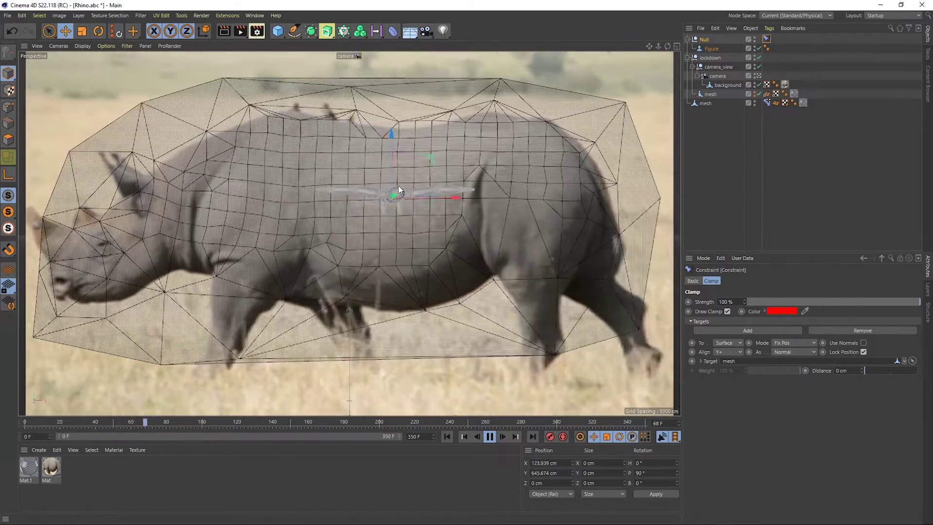
key(F8)
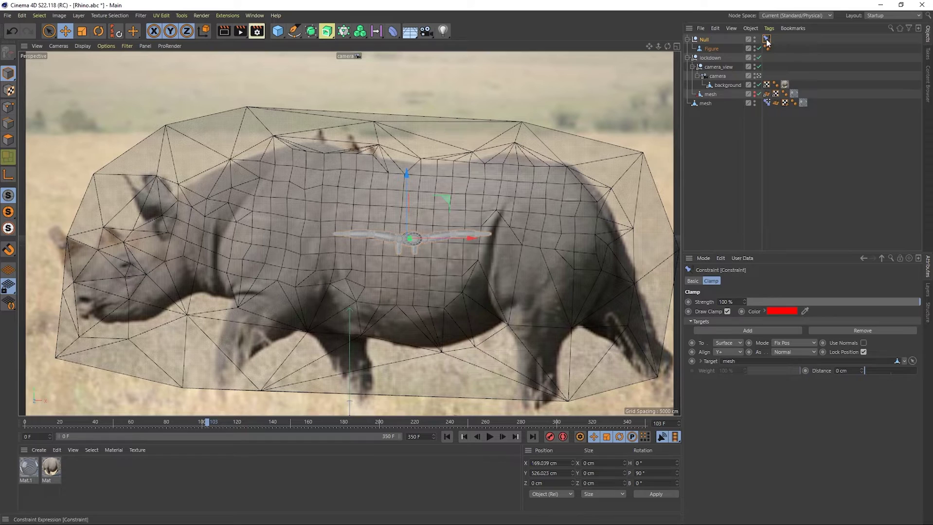
- Check the constraint's Basic priority, then replay from the start to confirm the figure follows the rhino
click(692, 281)
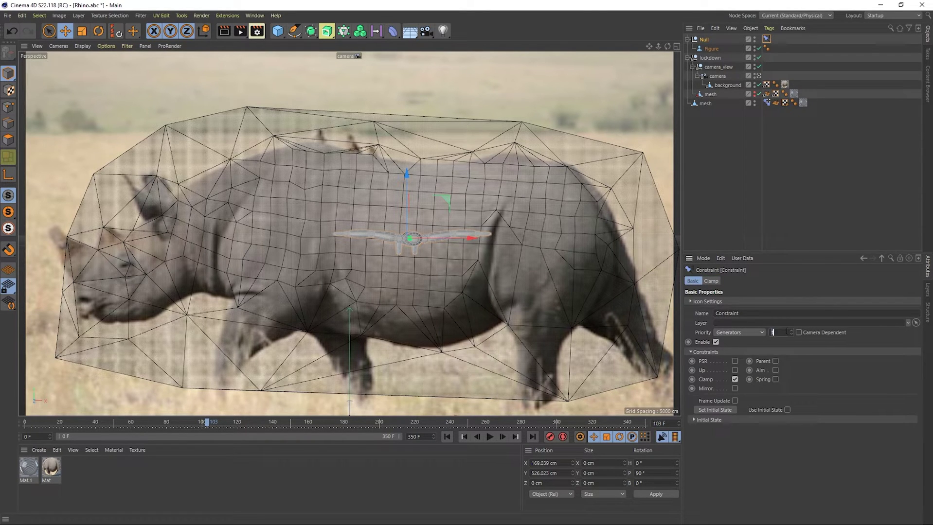
click(446, 437)
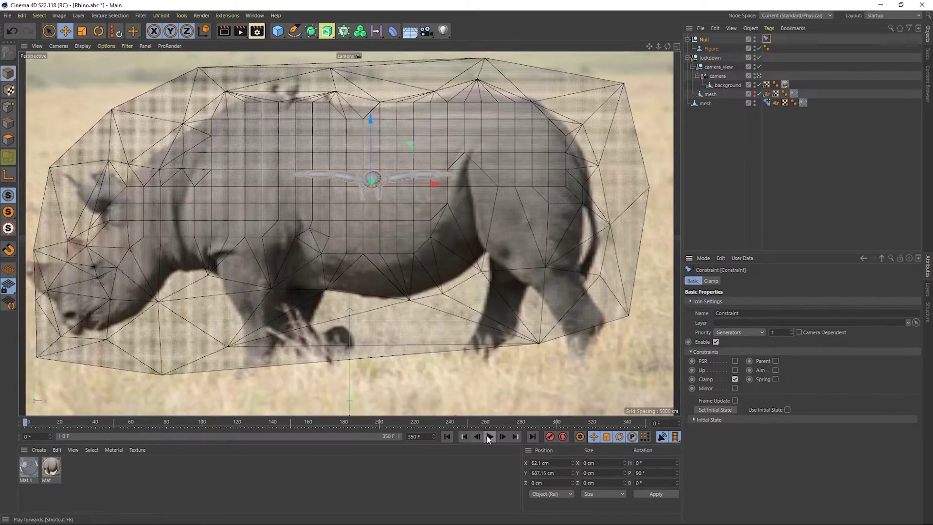
key(F8)
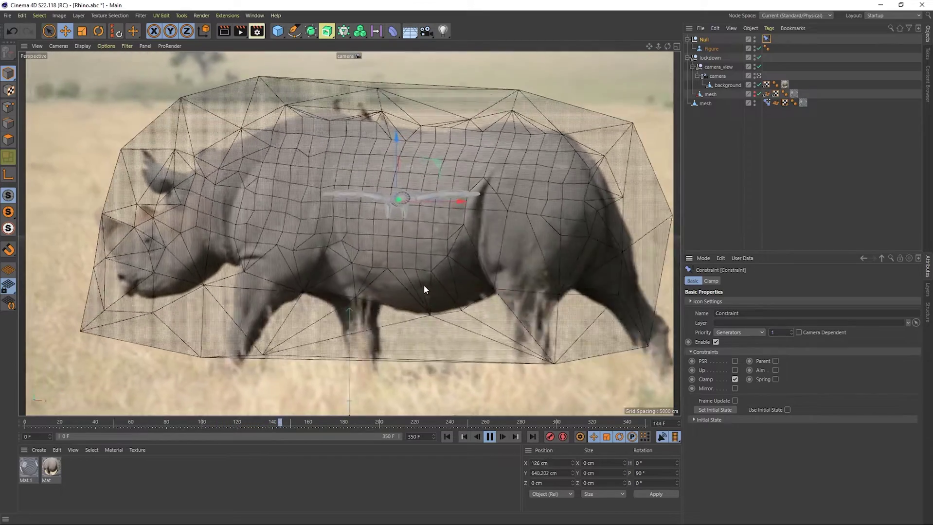
key(F8)
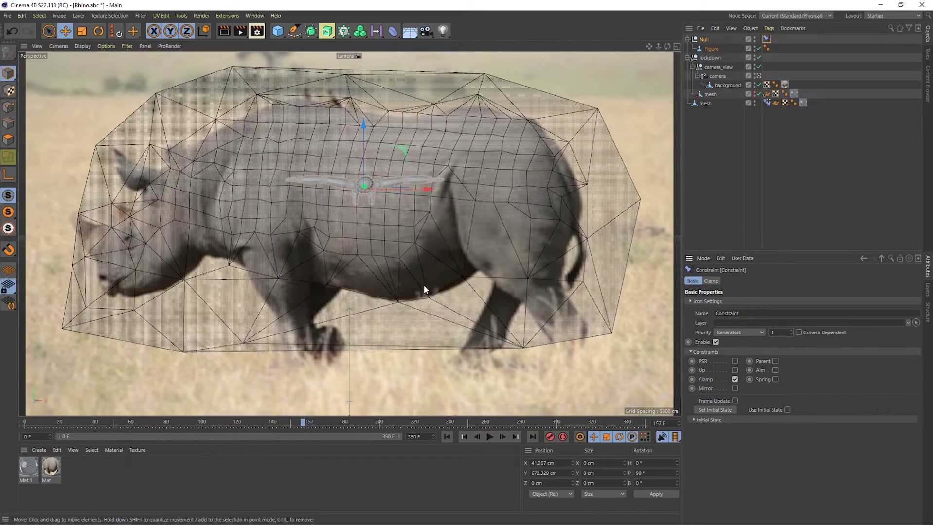
- Collapse the Null and duplicate it as Null.1, showing the copy's clamp settings
click(687, 40)
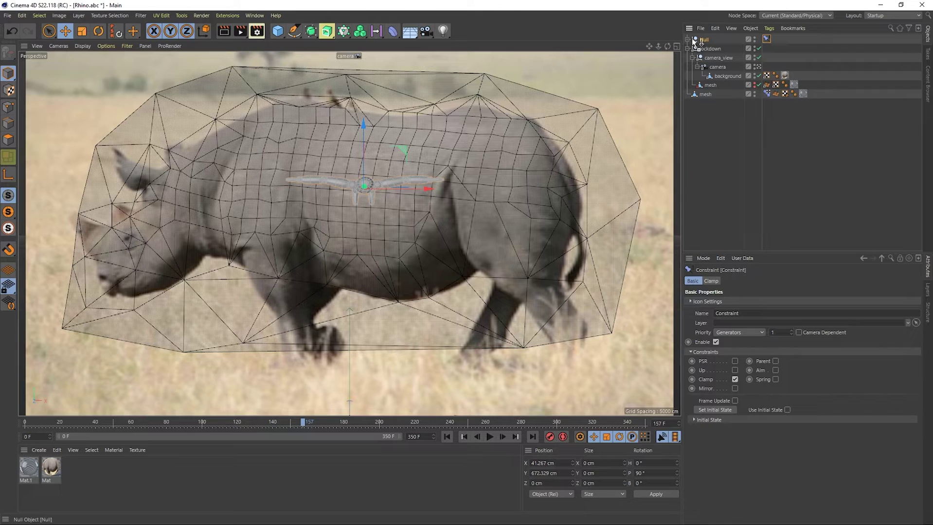
ctrl+drag(699, 44, 712, 137)
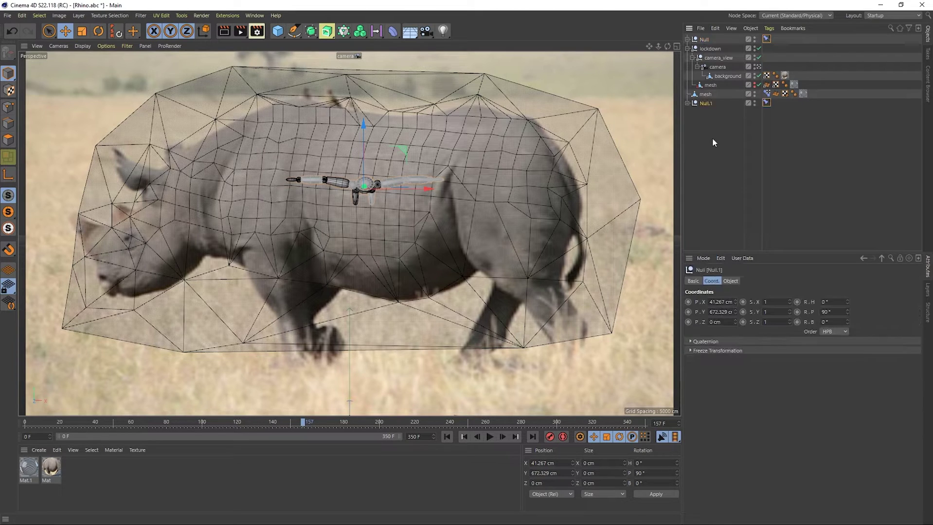
click(766, 103)
click(717, 281)
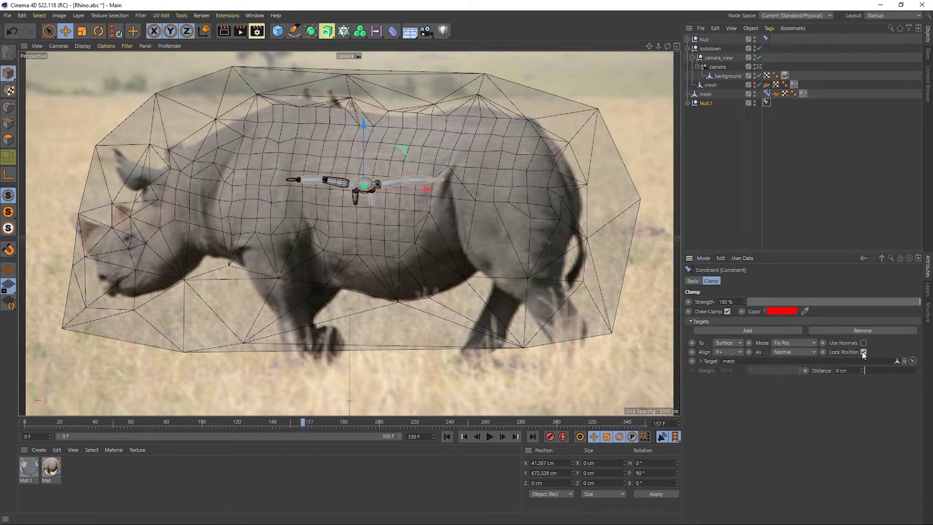
- Move the copy onto the rhino's rear back and play to watch both figures ride along
drag(416, 143, 556, 115)
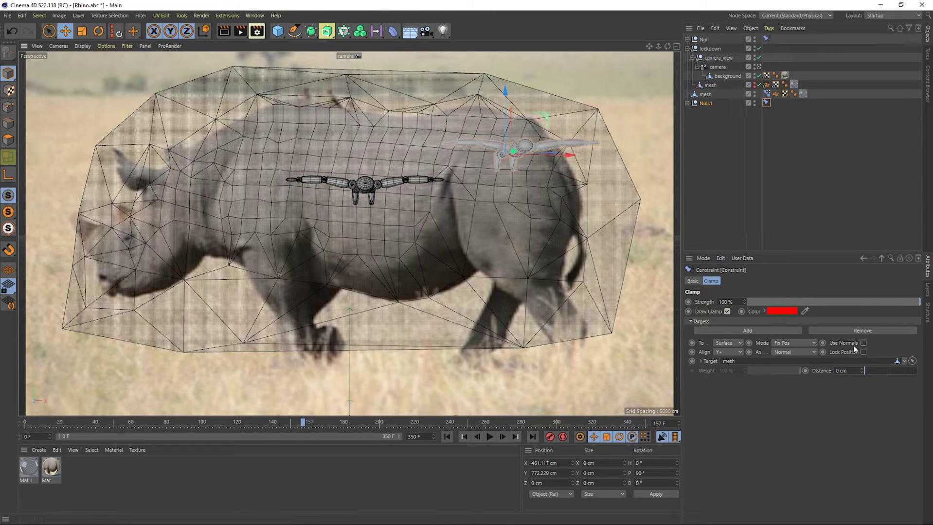
click(489, 437)
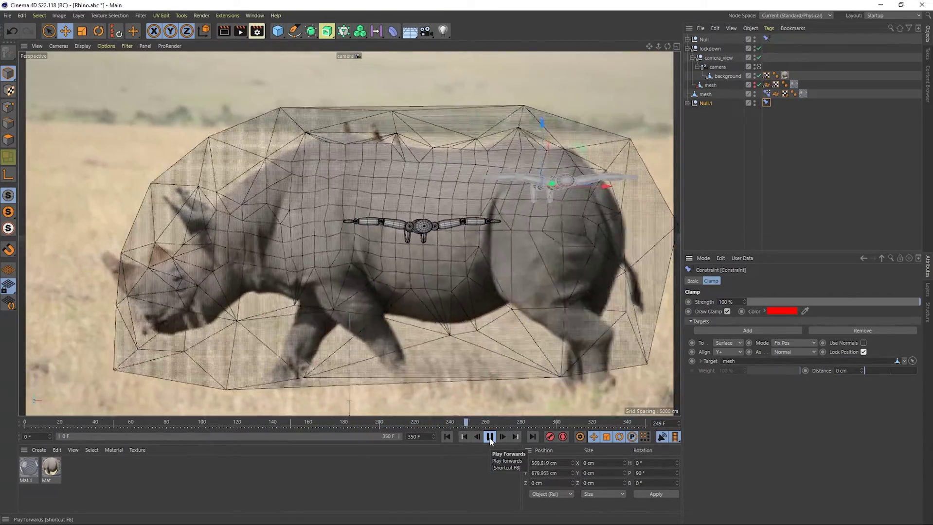
click(489, 437)
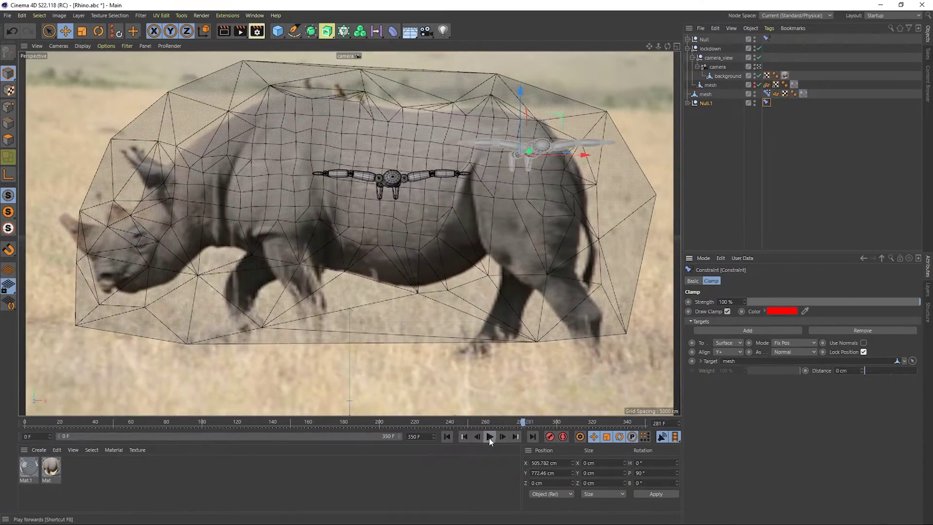
- Rewind to the start frame and export the Lockdown mesh as the Alembic file no-reorder
click(446, 437)
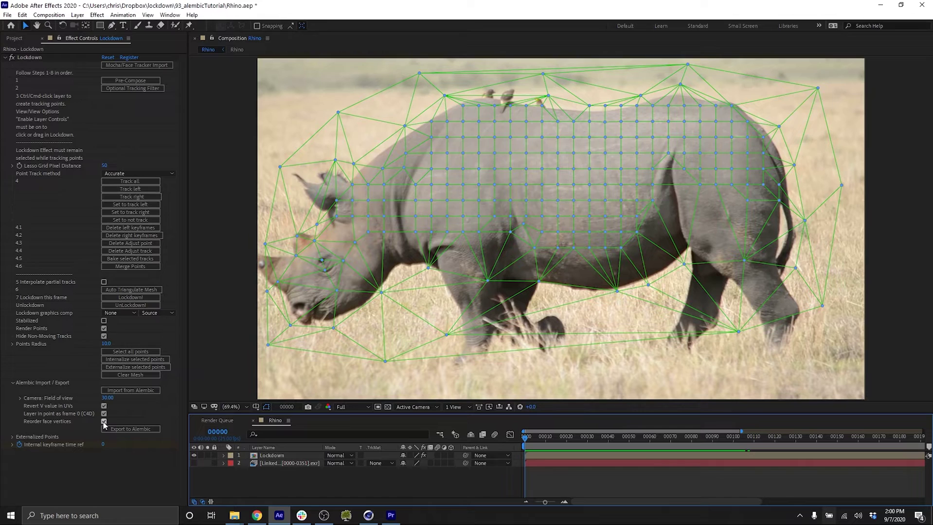
click(125, 429)
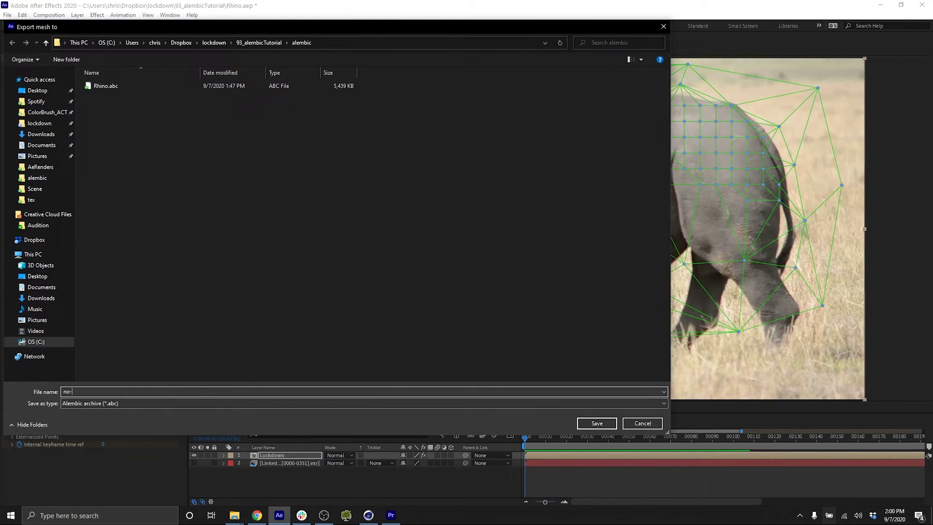
key(Return)
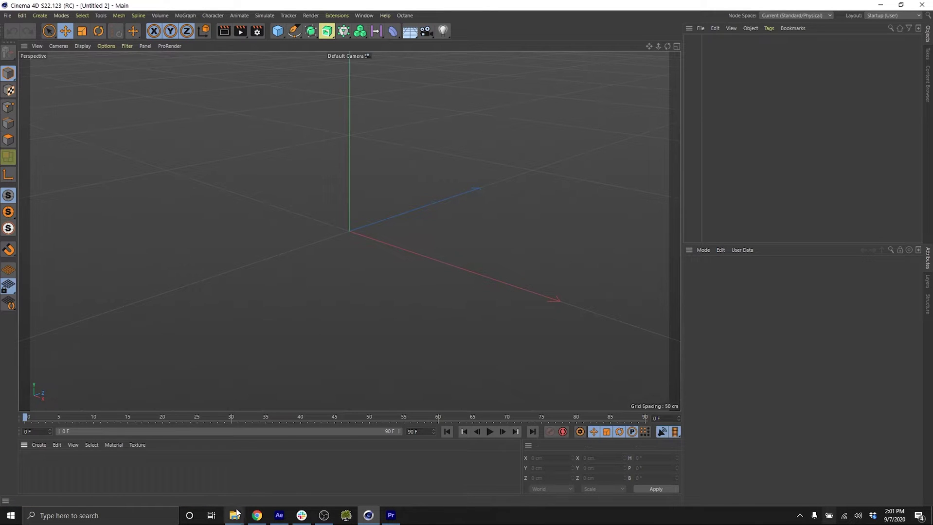
- Import no-reorder.abc into Cinema 4D with the default Alembic settings
mouse_move(236, 512)
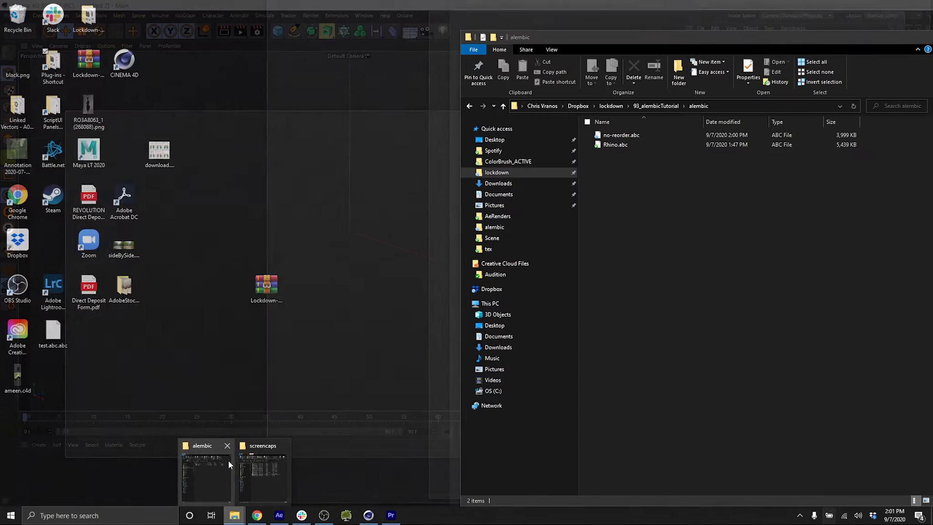
click(228, 460)
drag(620, 135, 254, 195)
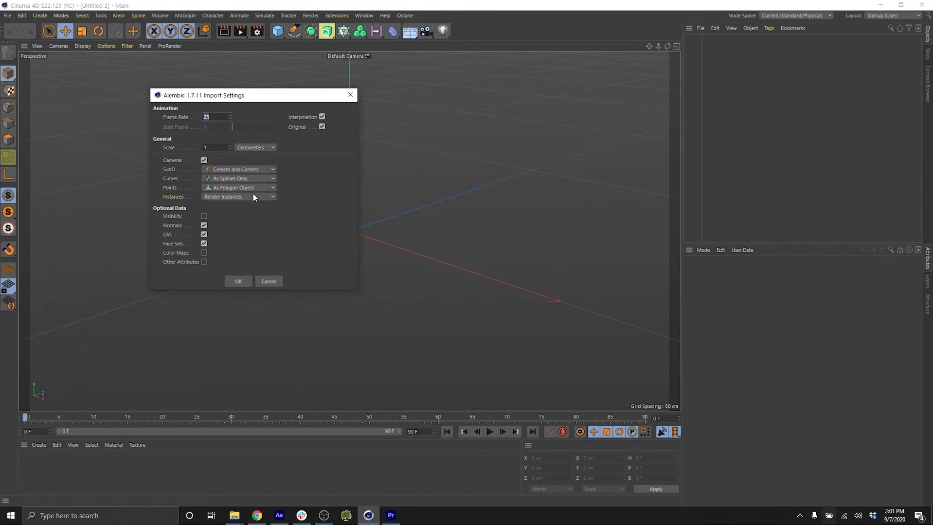
click(243, 284)
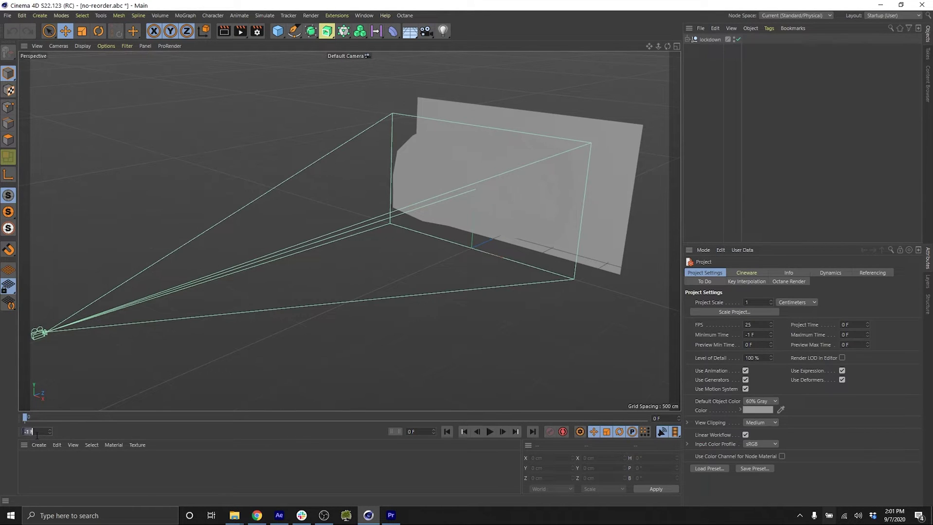
- Set the maximum time to 350 frames and expand the lockdown group
click(411, 431)
text(350)
key(Return)
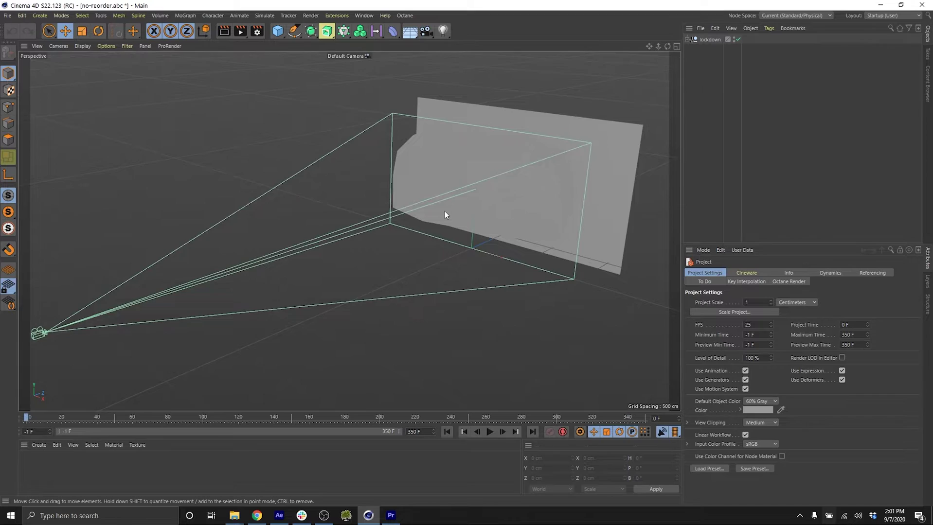
alt+drag(445, 212, 370, 232)
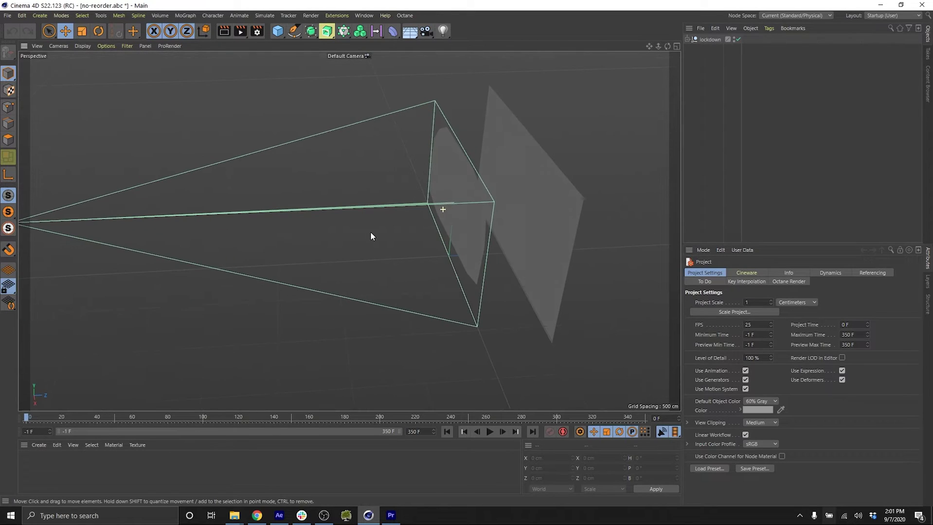
click(687, 39)
- Expand camera_view and select the imported mesh, checking After Effects in between
click(693, 49)
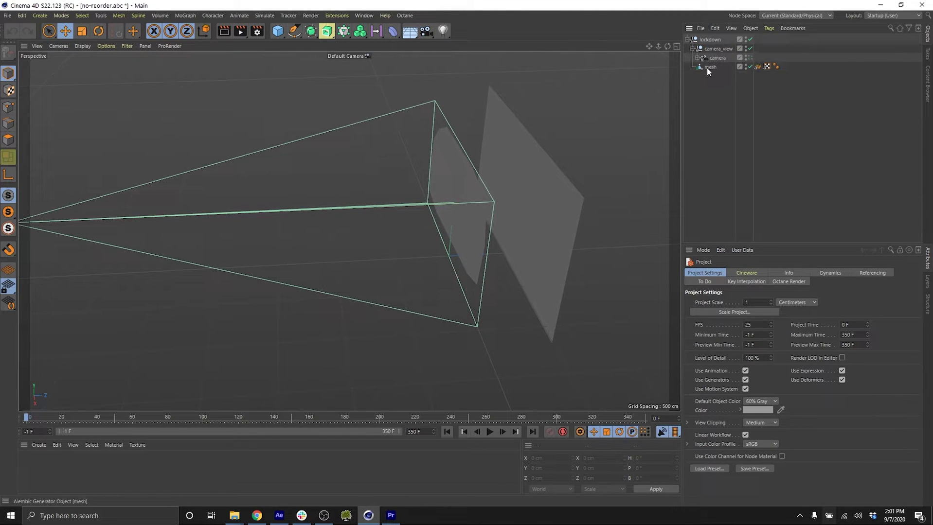
click(707, 67)
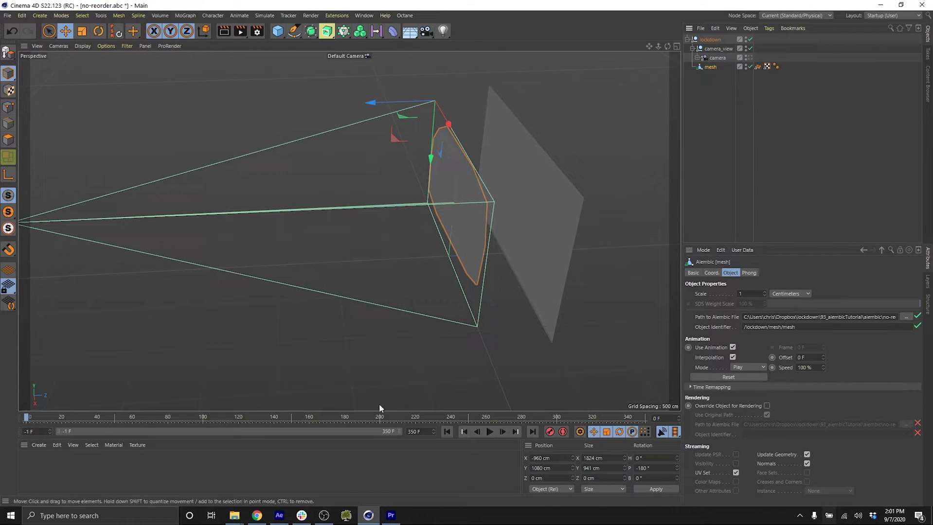
click(278, 515)
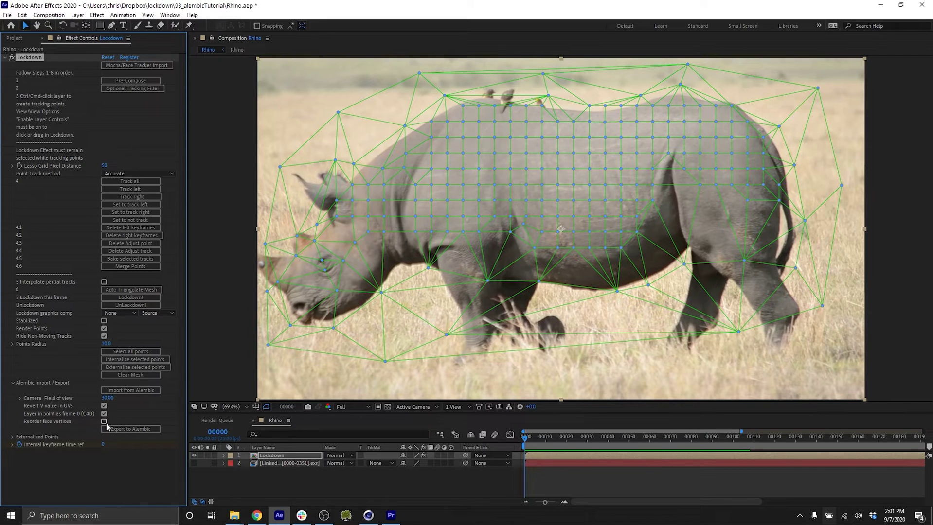
click(369, 516)
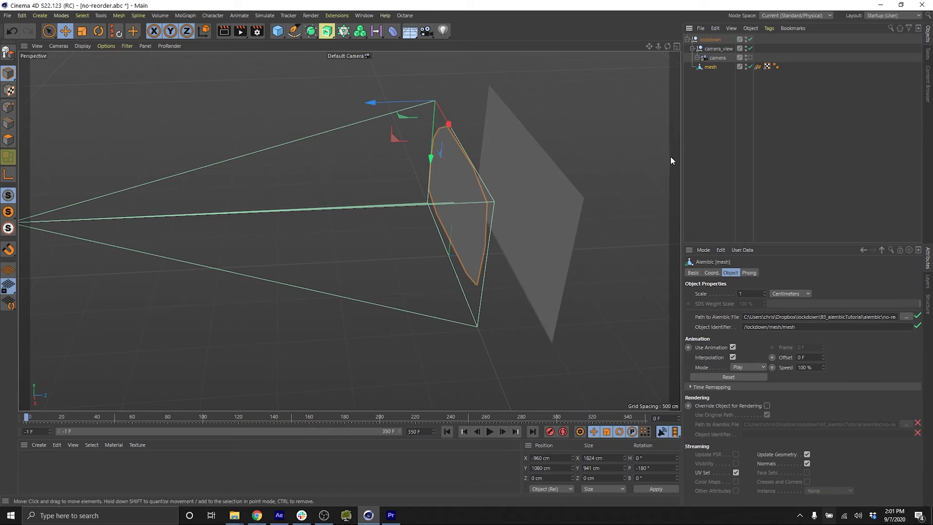
click(713, 76)
- Make the Alembic mesh editable and display it with Gouraud Shading (Lines)
click(710, 67)
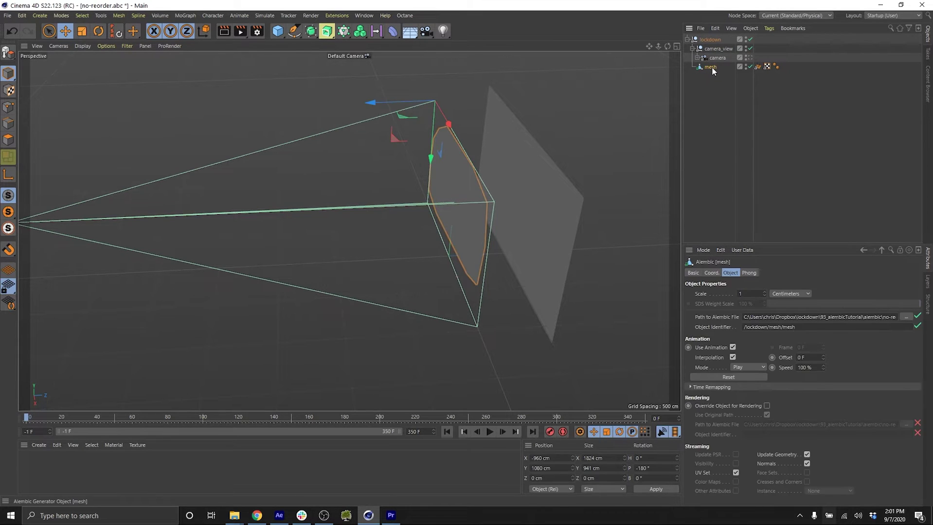
click(8, 53)
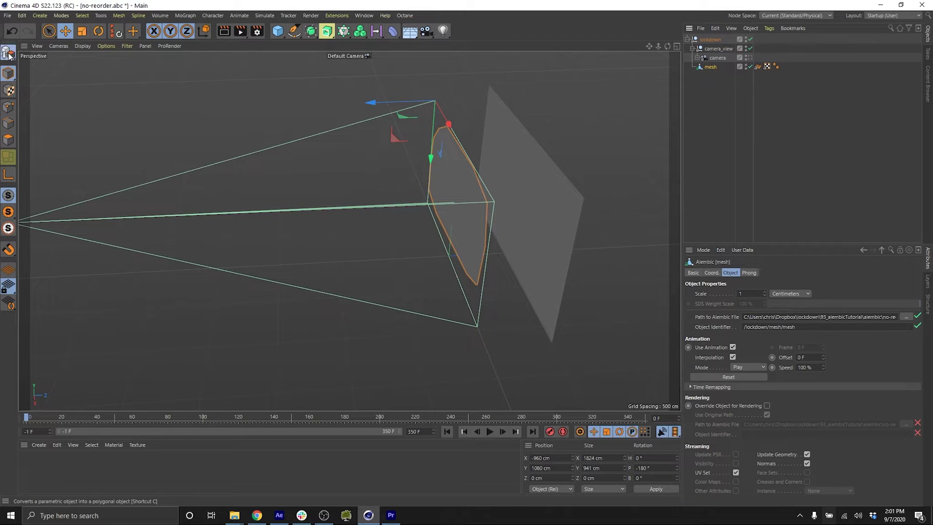
click(68, 45)
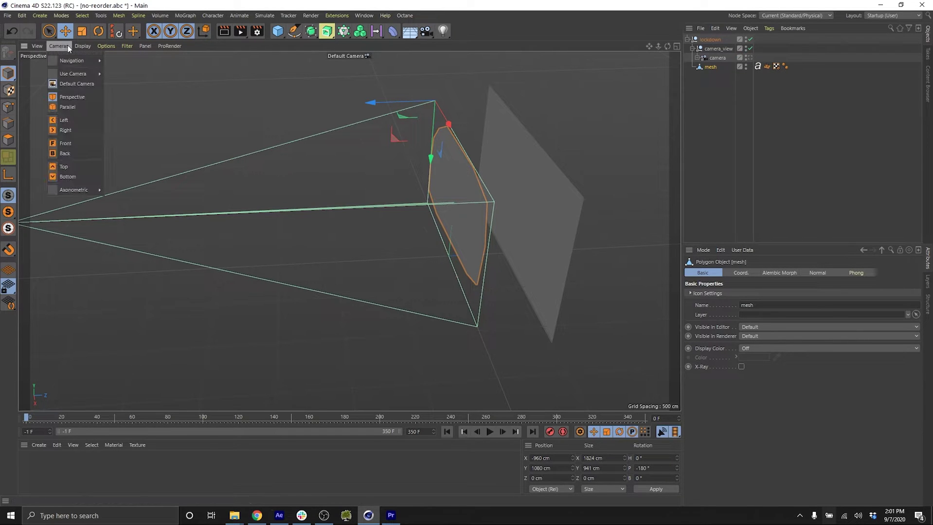
mouse_move(81, 46)
click(100, 71)
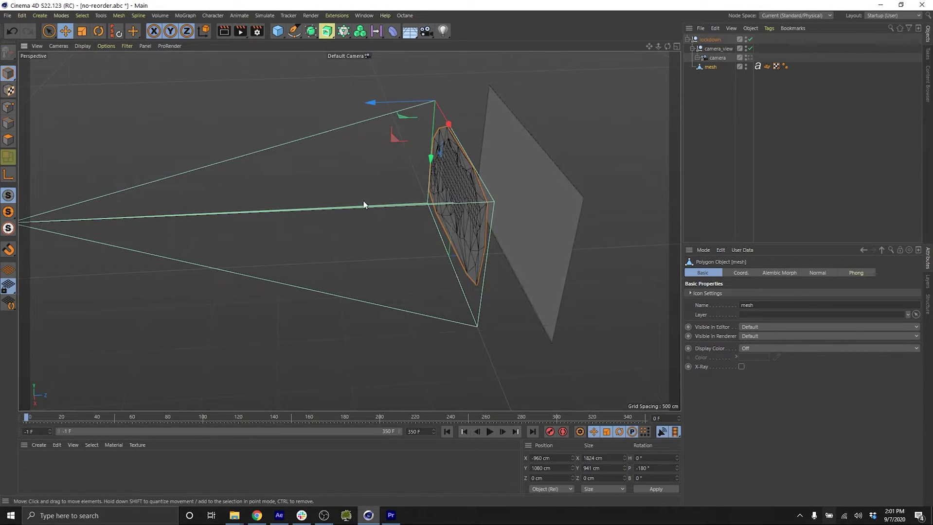
alt+drag(121, 391, 185, 388)
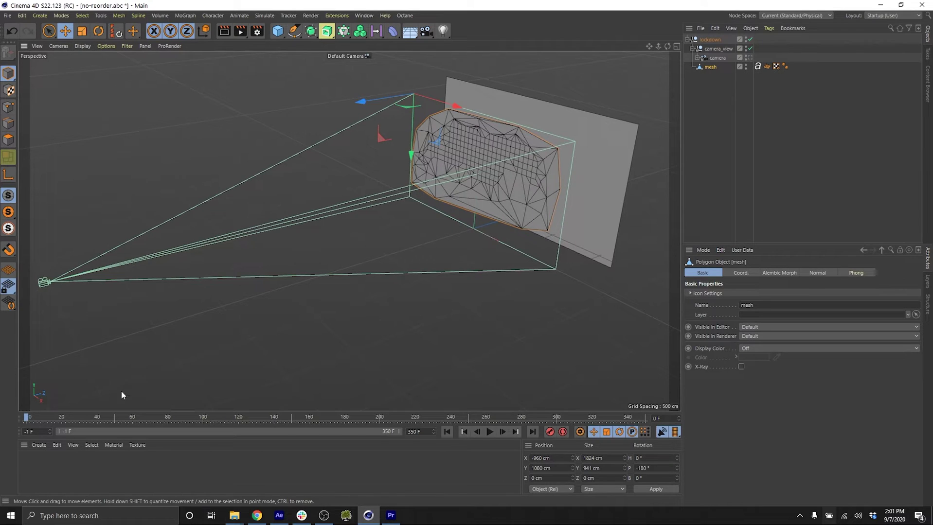
- Set the preview start to frame 0, scrub to frame 211 to watch the deformation, and return to frame 0
double_click(36, 428)
text(0)
key(Return)
drag(27, 419, 398, 419)
key(shift+f)
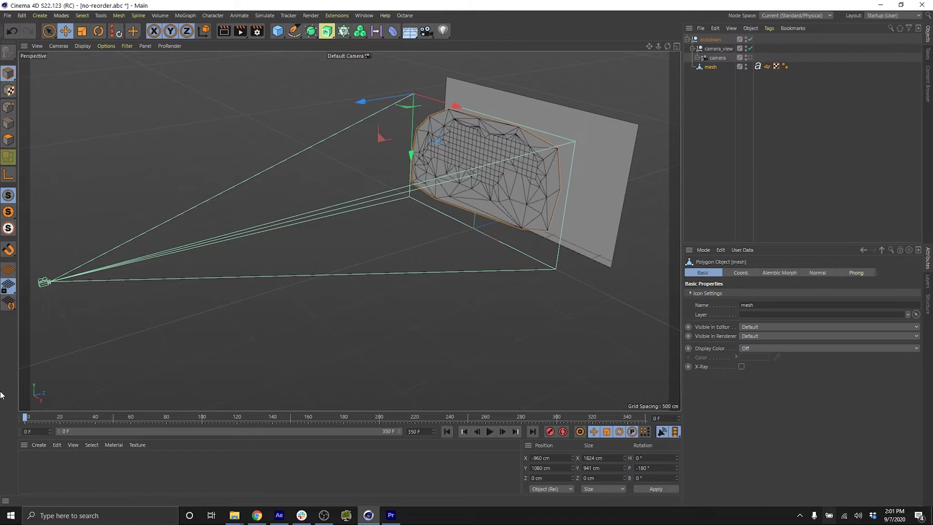
scroll(426, 198, up, 5)
scroll(508, 183, up, 3)
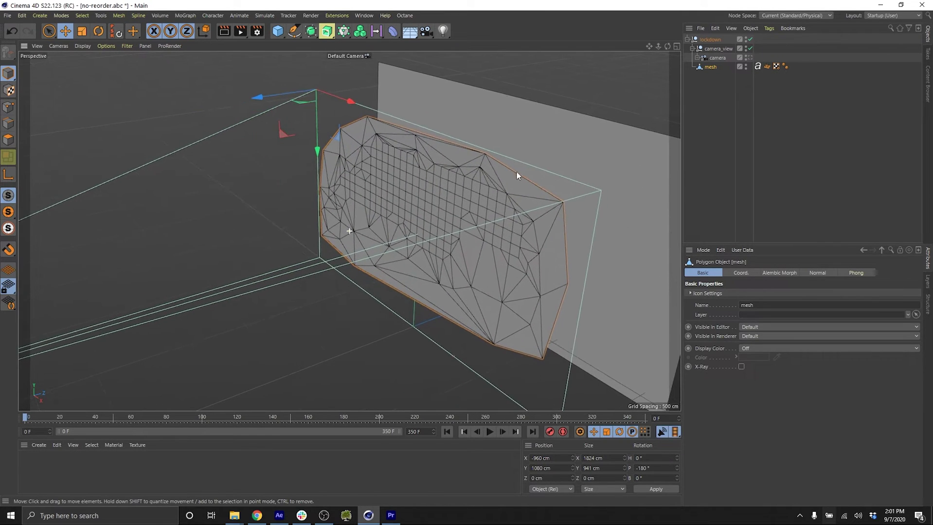
scroll(462, 190, down, 6)
scroll(432, 194, up, 2)
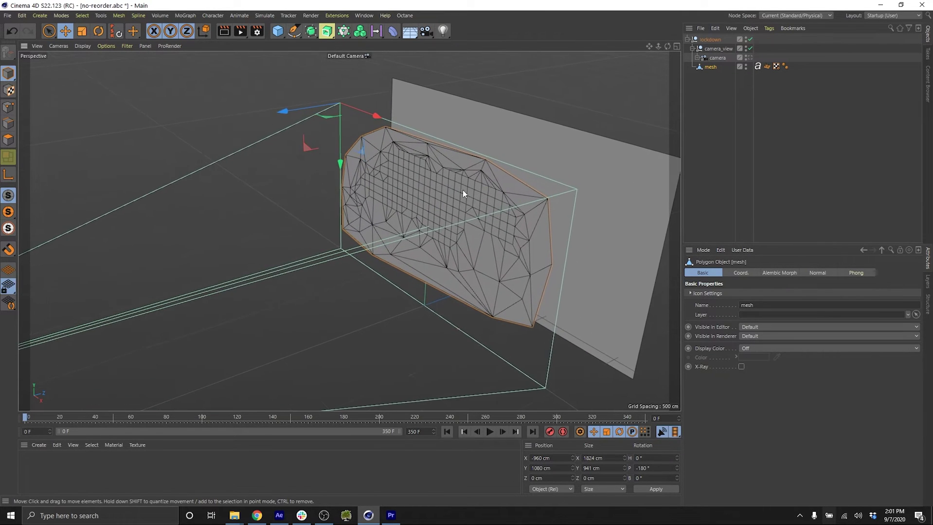
click(279, 515)
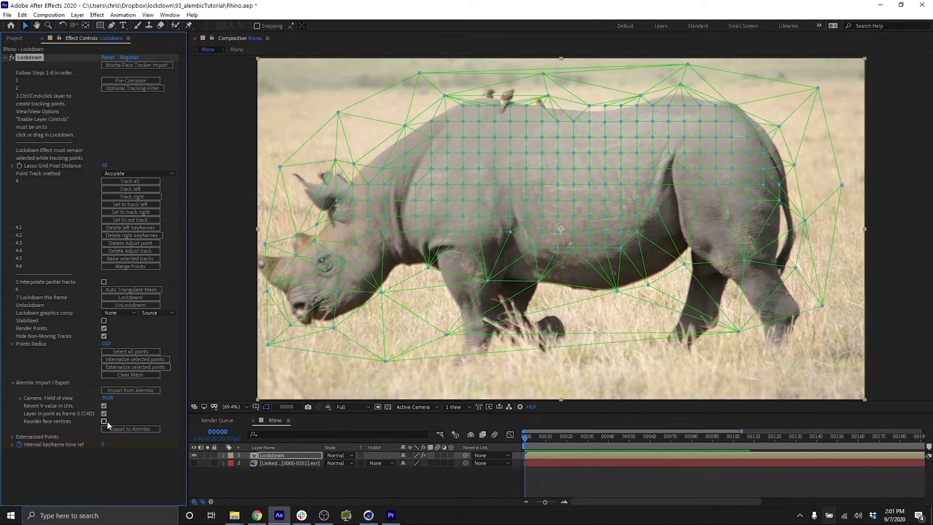
key(alt+Tab)
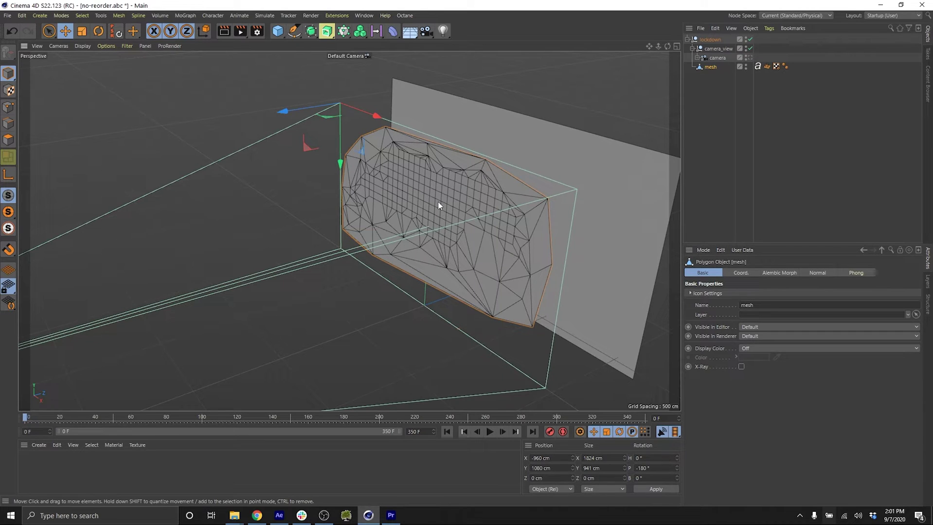
- Turn on Backface Culling in the viewport options
click(102, 45)
click(133, 190)
alt+drag(292, 184, 423, 184)
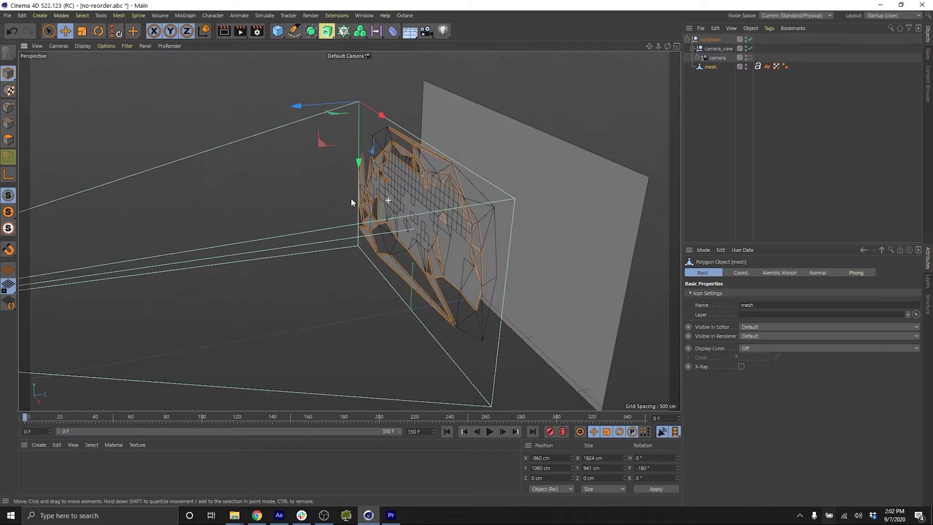
alt+drag(351, 198, 385, 210)
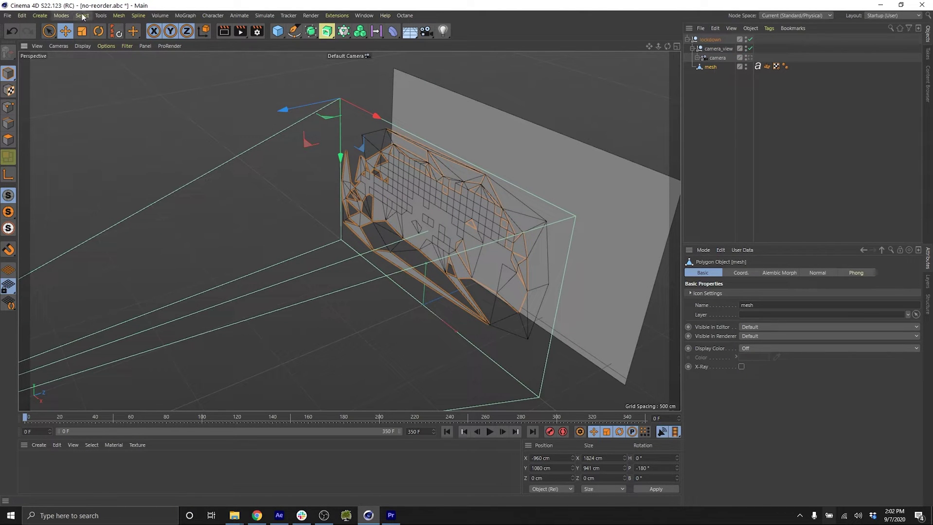
- Align the mesh's normals, delete its Normal tag, and scrub to frame 183 to check
click(119, 15)
mouse_move(184, 195)
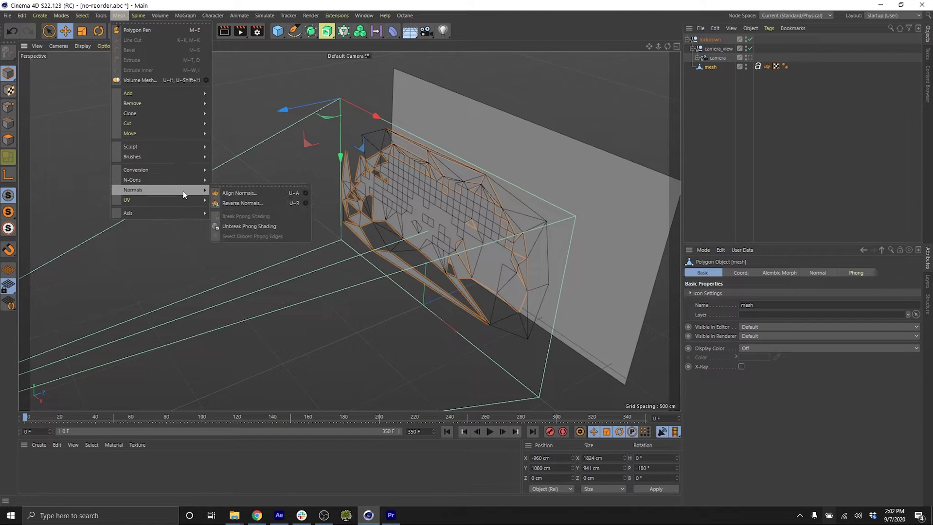
click(226, 193)
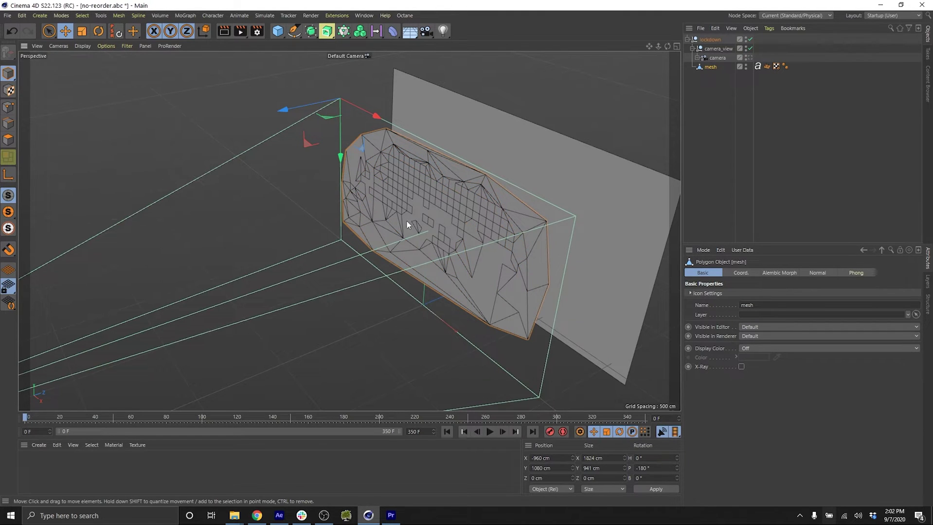
click(766, 67)
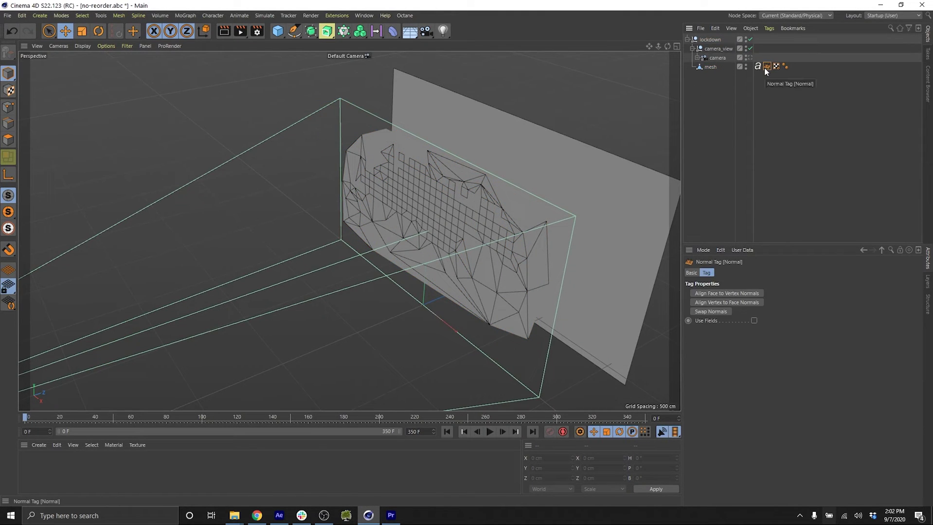
key(Delete)
alt+drag(528, 204, 477, 196)
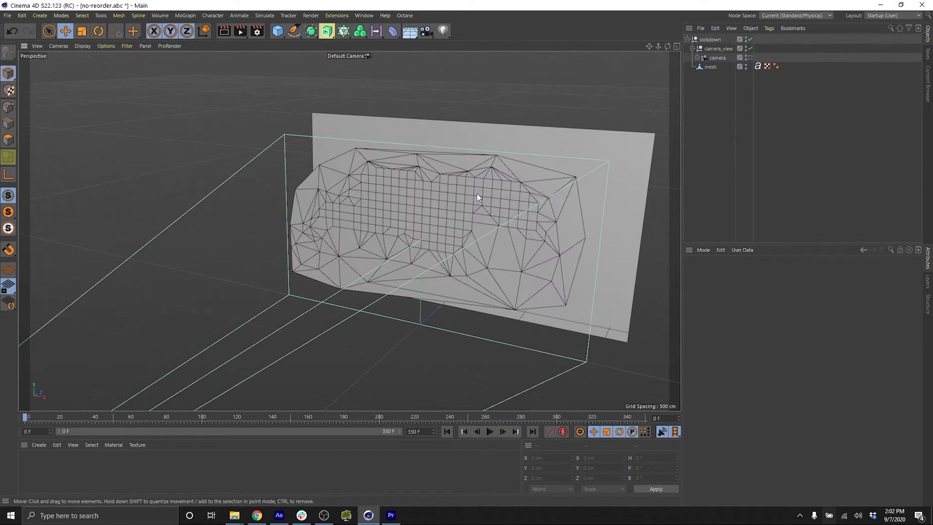
drag(28, 416, 0, 397)
- Switch to After Effects and scrub through the 2_rhinoNoBorders rhino footage frames
click(279, 516)
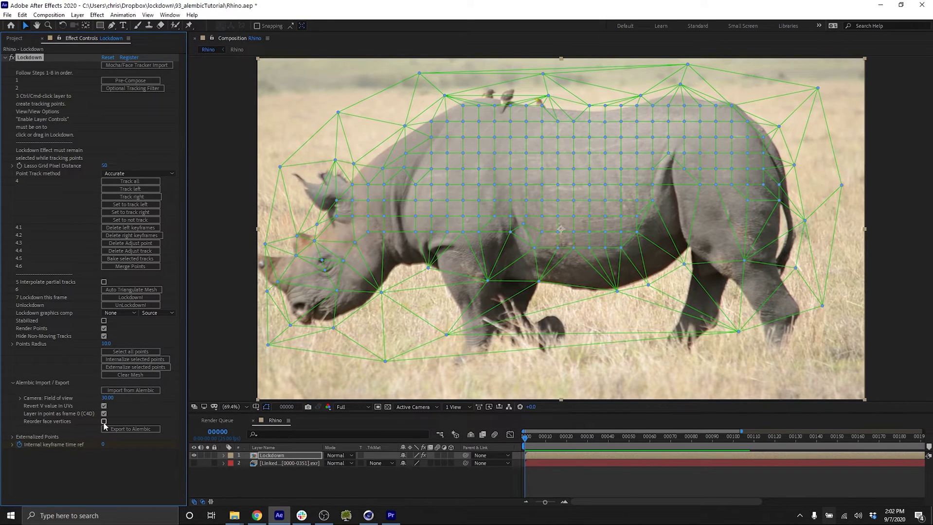
click(368, 516)
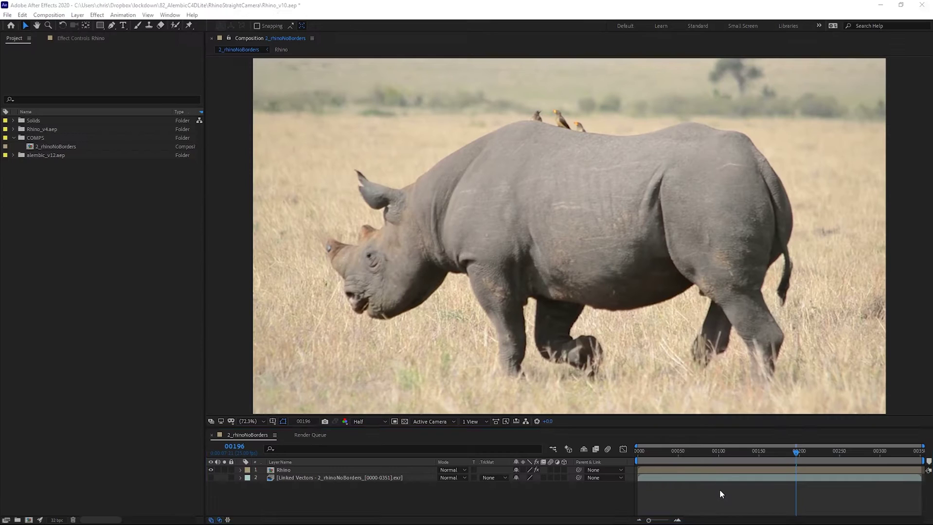
drag(792, 451, 578, 480)
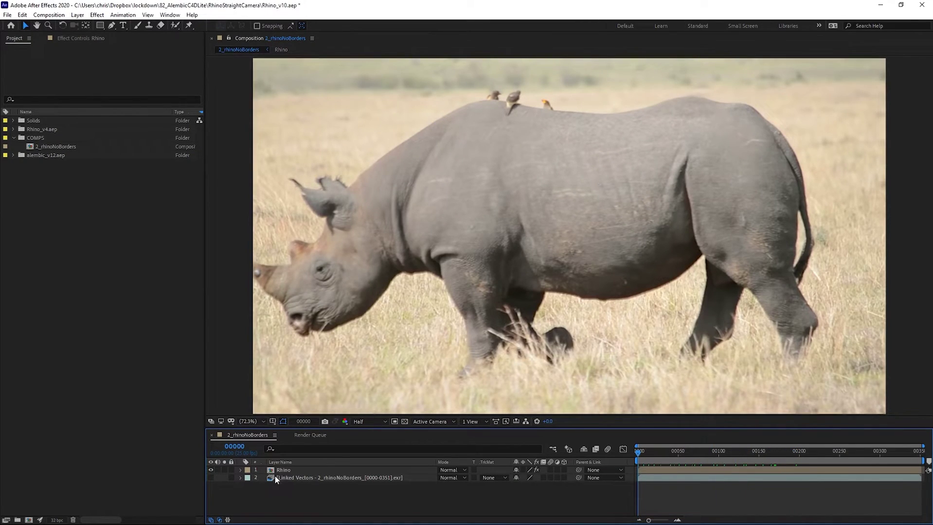
- Run Lockdown! on the Rhino layer, dismiss the alert, and open the Rhino Stabilized precomp
click(289, 470)
click(89, 38)
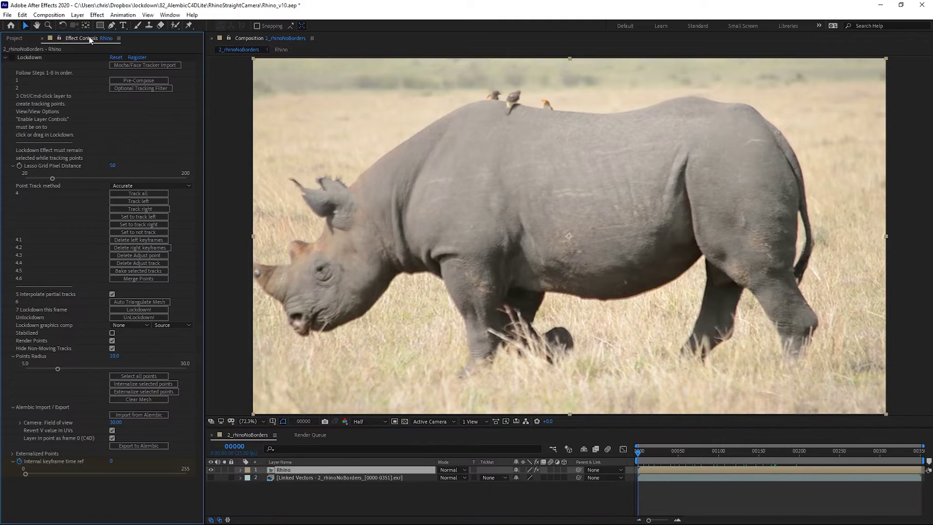
click(14, 59)
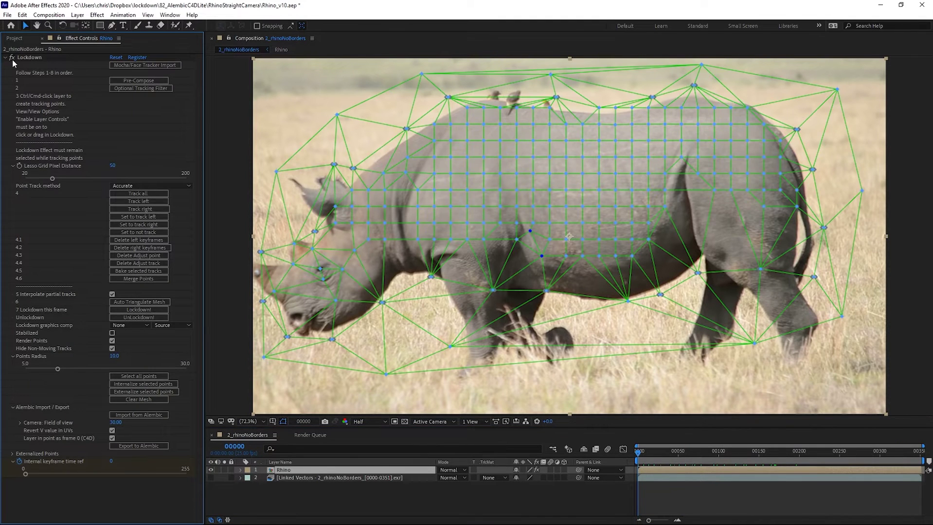
click(133, 311)
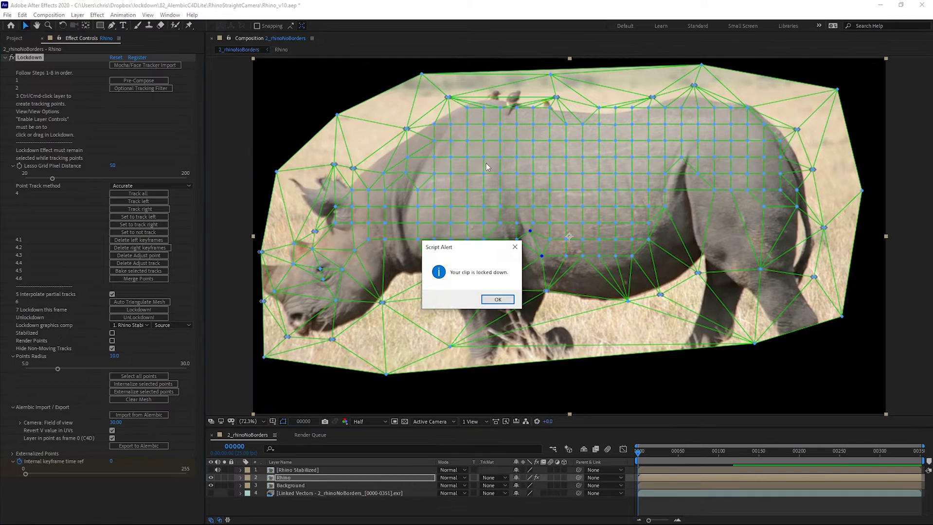
click(501, 299)
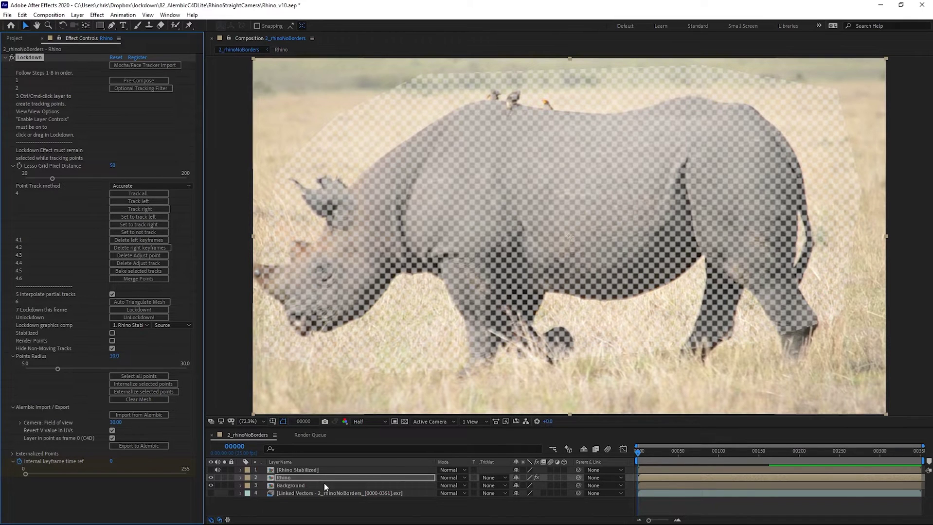
double_click(312, 471)
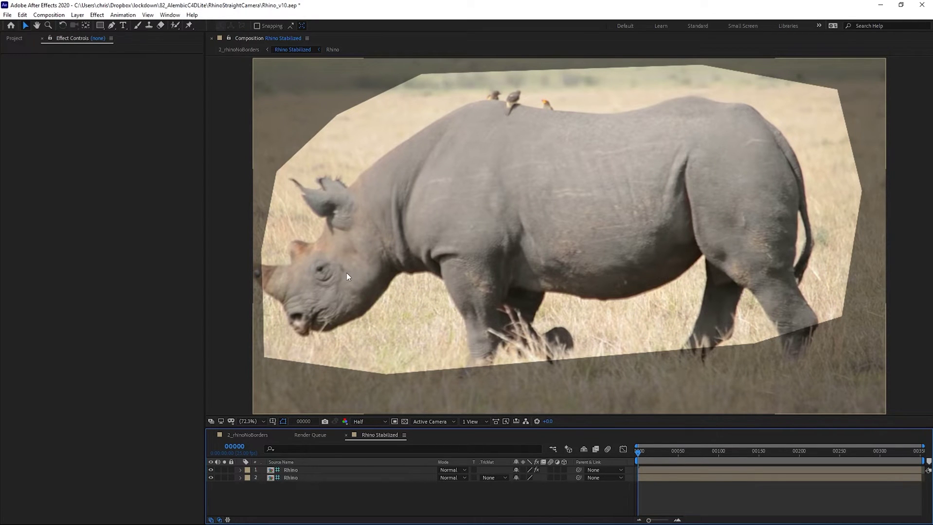
- Create a black solid and a white solid layer, hiding both to see the rhino
key(ctrl+y)
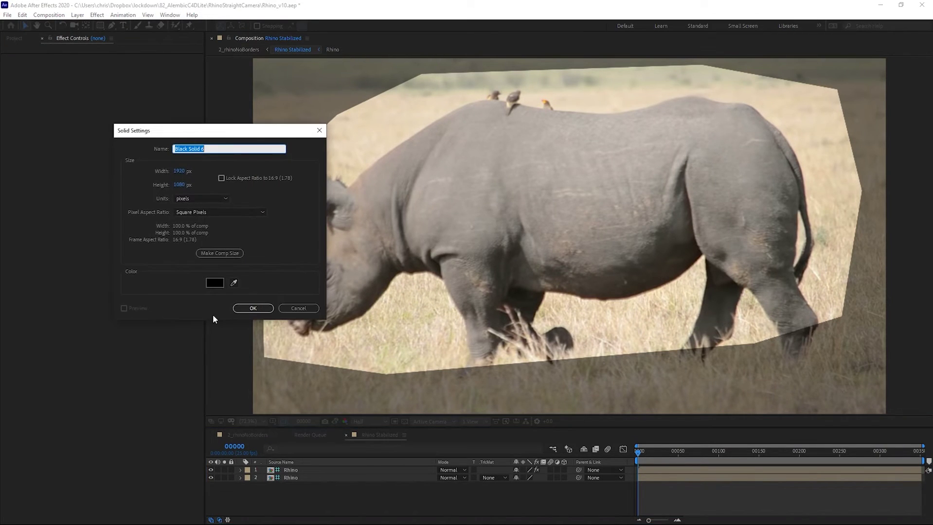
click(253, 308)
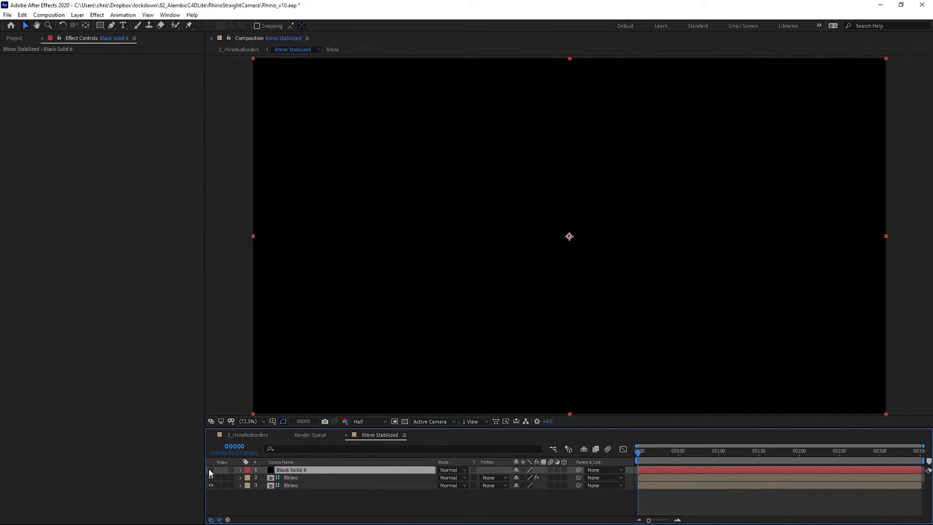
click(211, 470)
key(ctrl+shift+y)
click(214, 283)
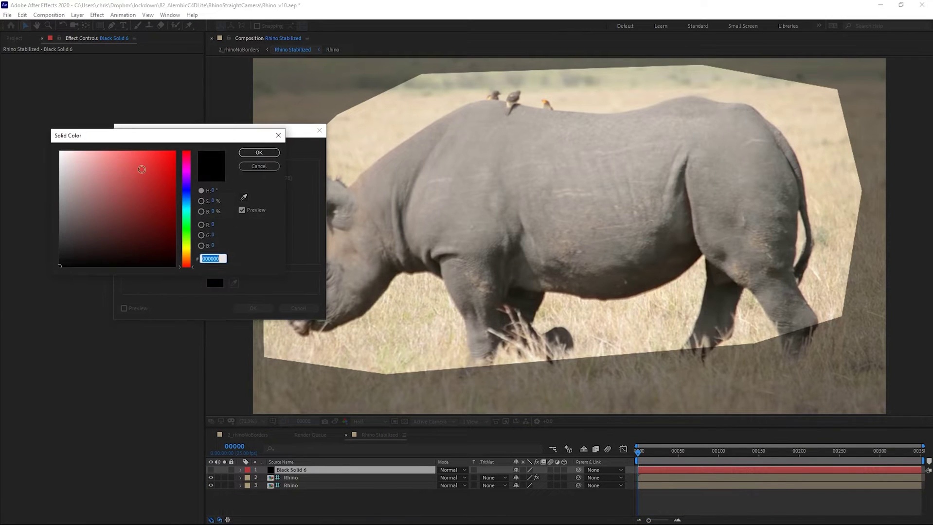
drag(141, 169, 1, 87)
key(Return)
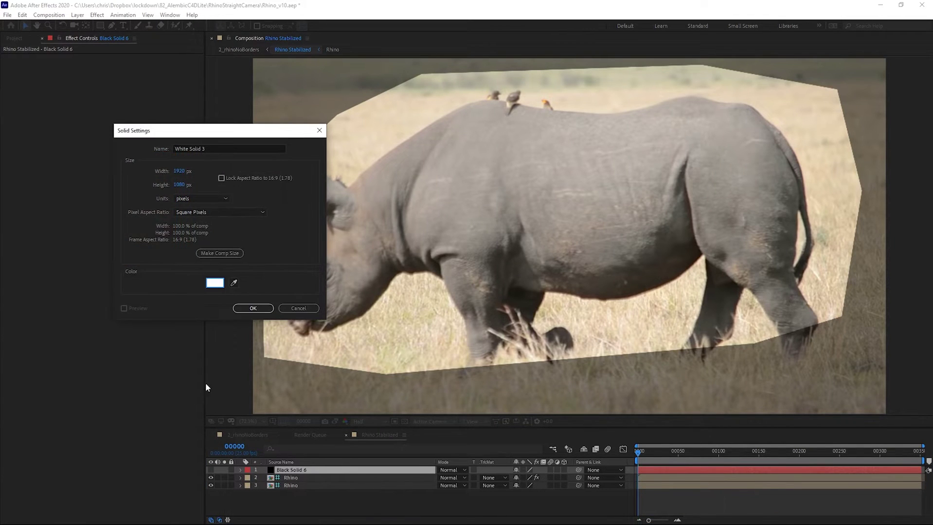
click(253, 308)
click(210, 470)
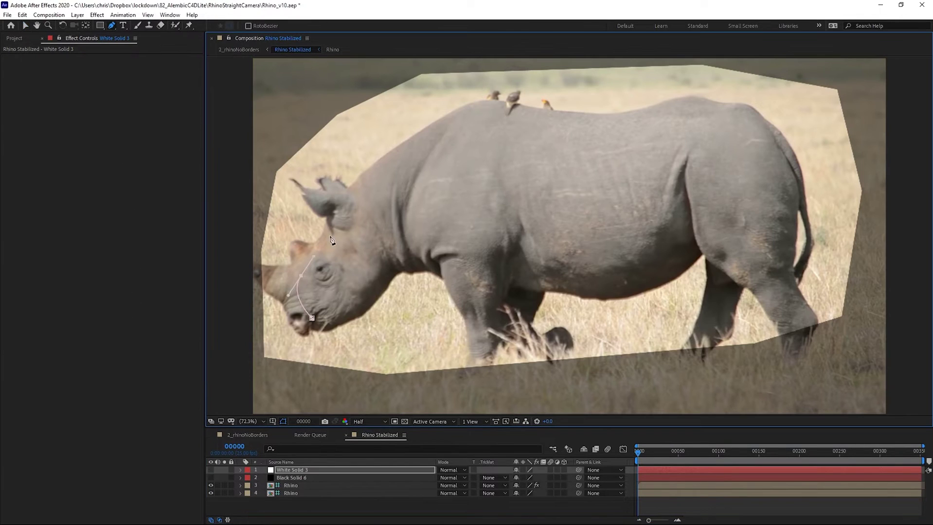
- Pen-draw blob masks over the rhino's hindquarter and belly on the white solid, with the black solid shown behind
click(597, 165)
click(672, 198)
click(520, 241)
click(702, 146)
click(738, 124)
click(781, 169)
click(766, 255)
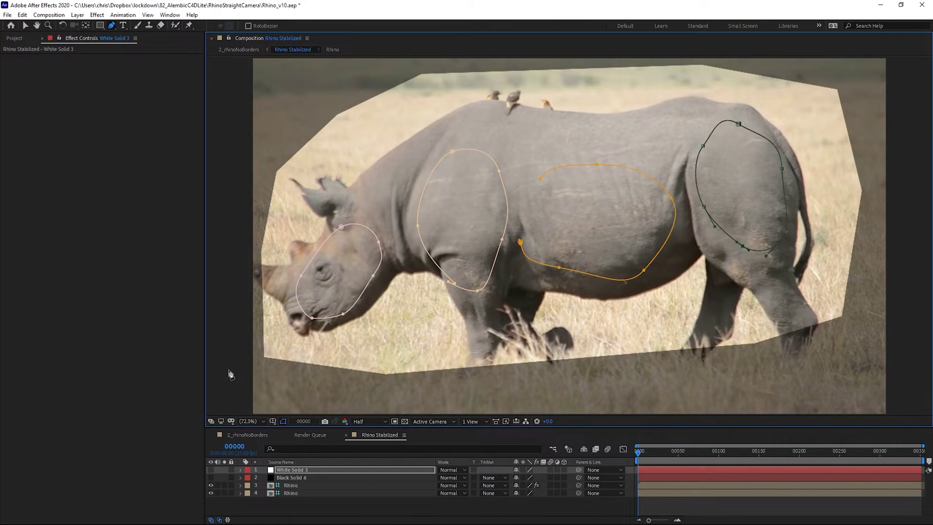
click(703, 146)
click(211, 471)
click(211, 477)
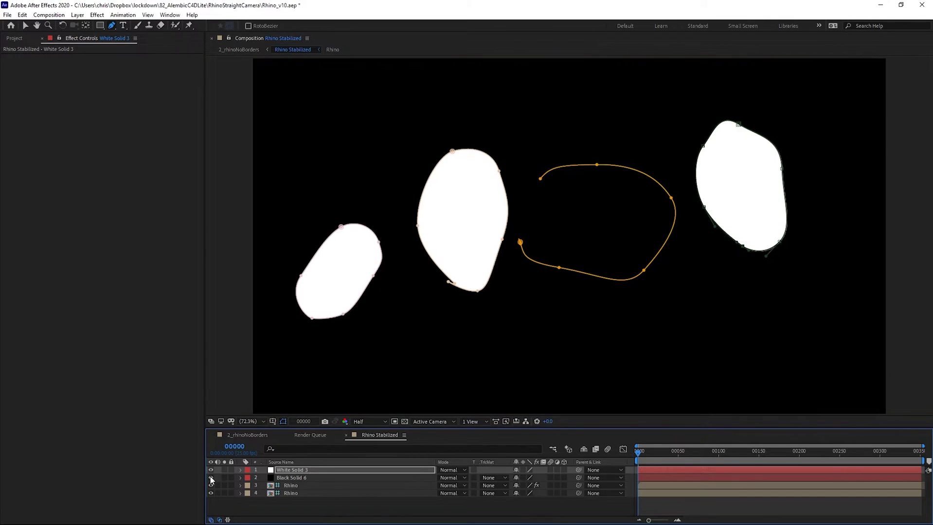
click(540, 179)
- Feather Masks 1–4 to 197 pixels, then open the 2_rhinoNoBorders composition
key(m)
key(m)
drag(395, 428, 398, 357)
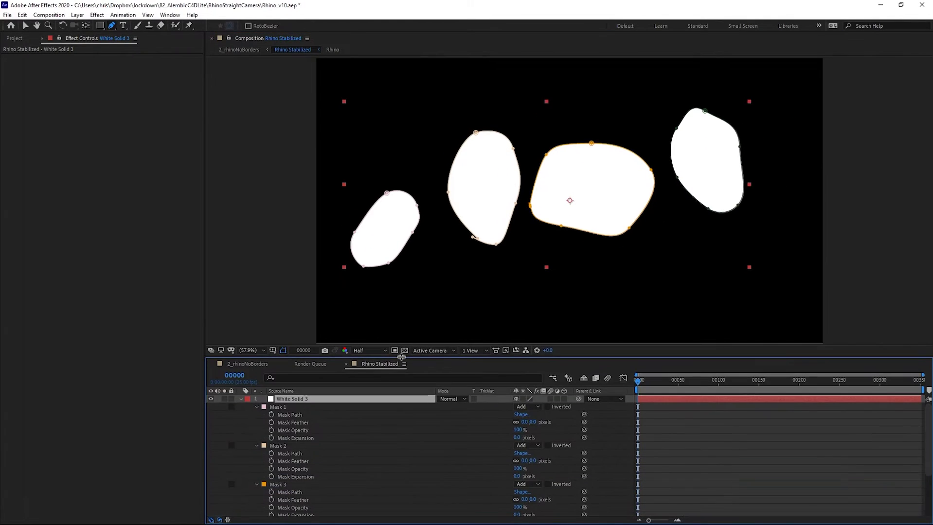
click(291, 408)
shift+click(280, 444)
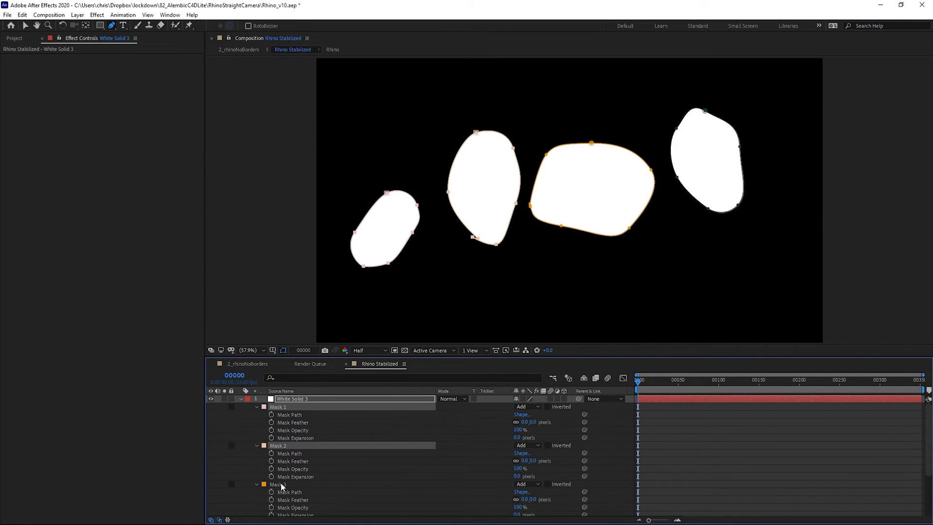
shift+click(281, 487)
scroll(282, 486, down, 3)
shift+click(296, 486)
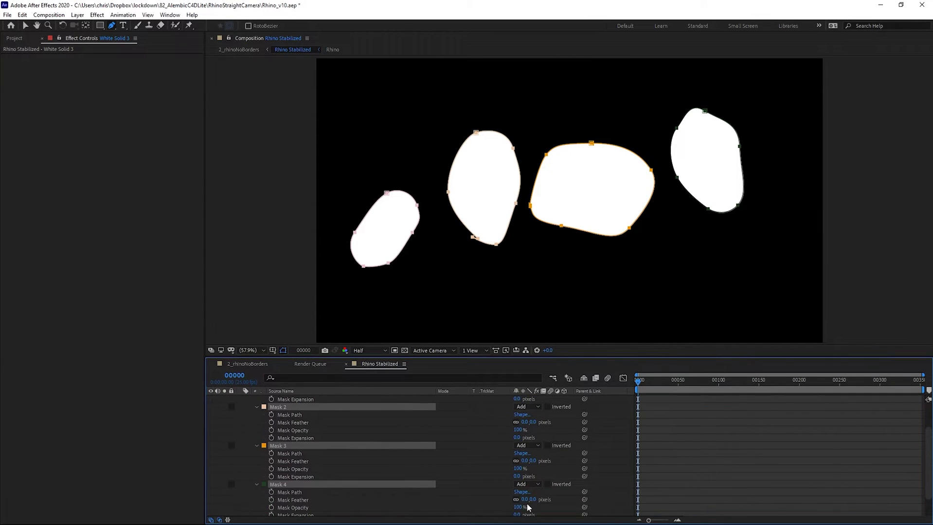
drag(525, 499, 610, 495)
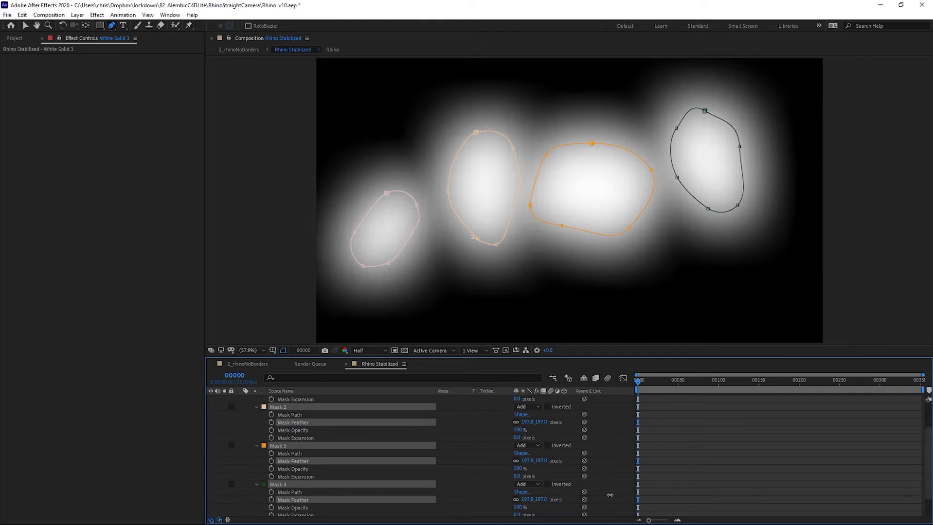
click(618, 432)
key(Tab)
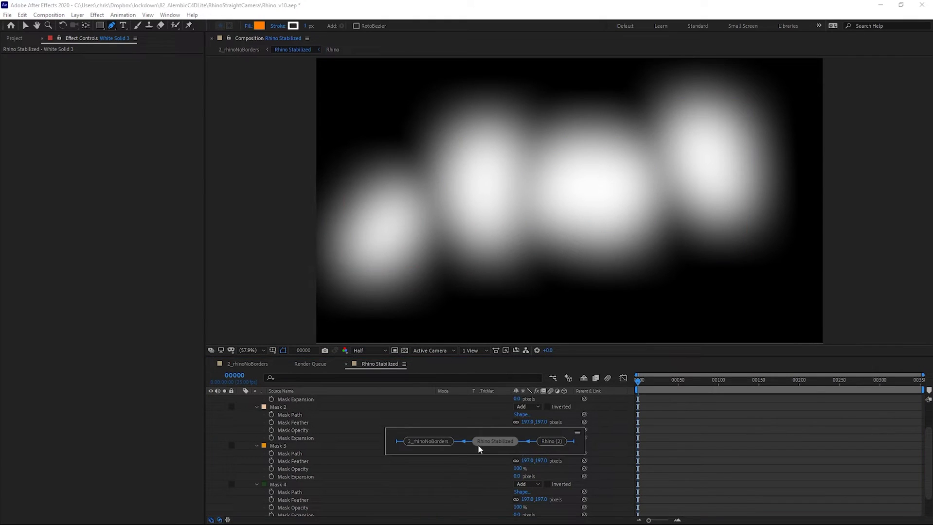
click(426, 441)
- Hide the Background grass layer and preview the blurred depth blobs
click(209, 412)
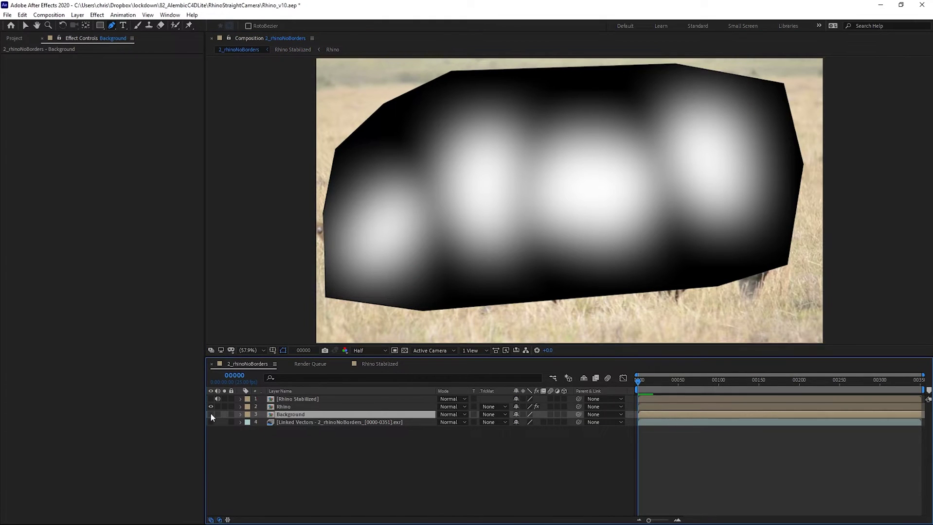
click(211, 415)
click(413, 452)
key(space)
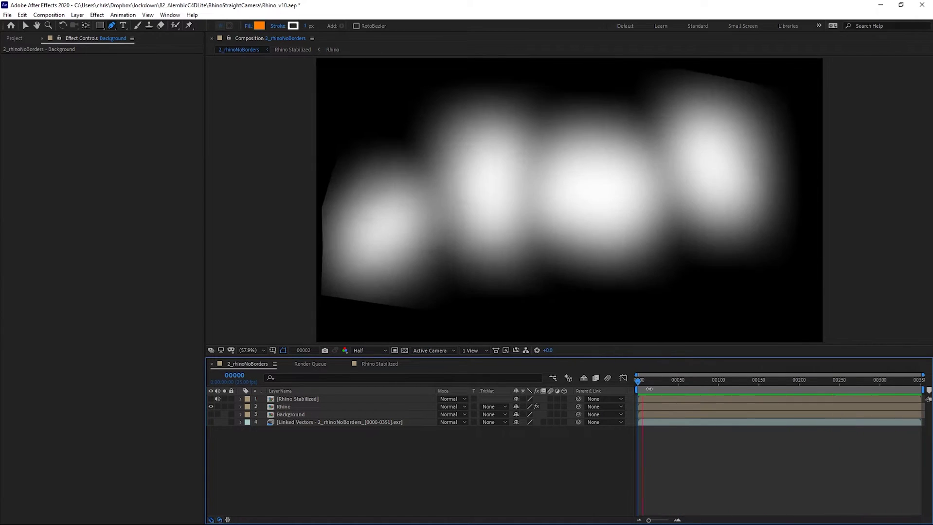
key(space)
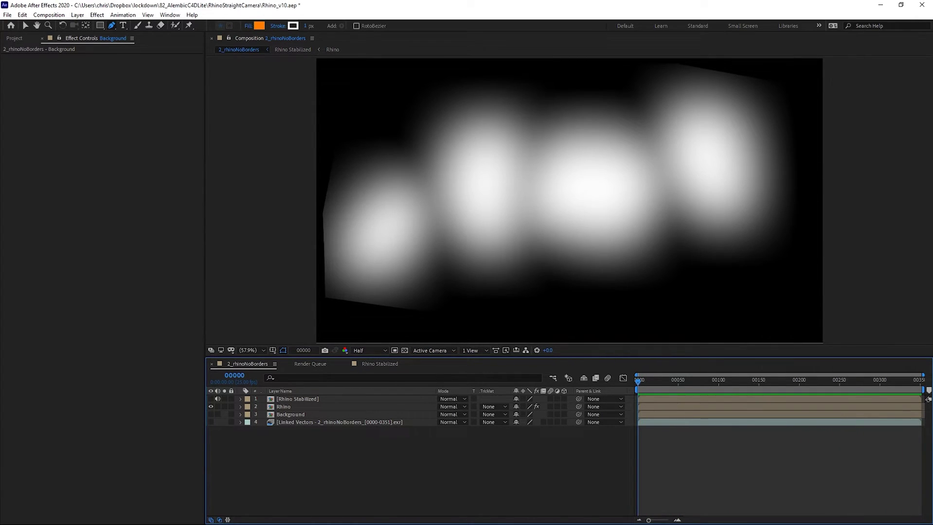
- Back in Cinema 4D, toggle the mesh objects' viewport visibility, leaving the child mesh shown
key(alt+Tab)
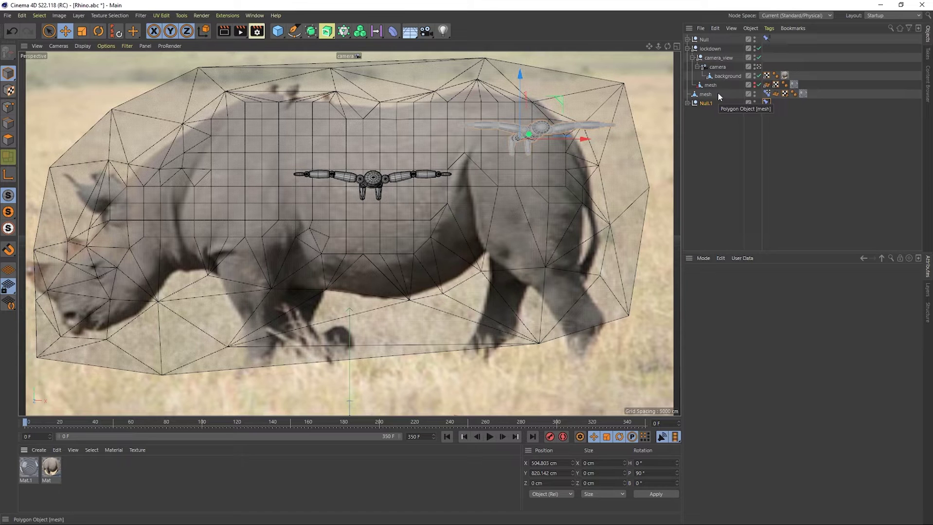
click(754, 92)
click(754, 102)
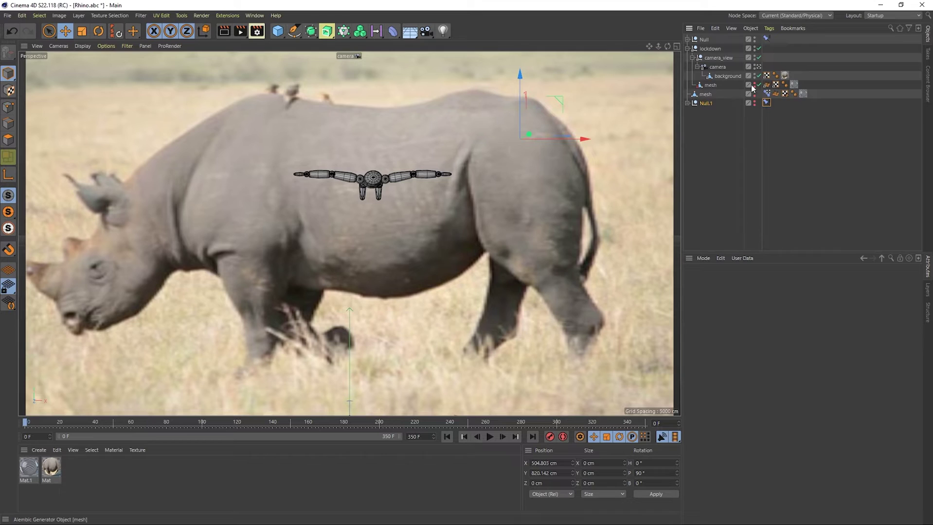
click(753, 84)
- Add a Displacer deformer and make it a child of the rhino mesh
click(714, 84)
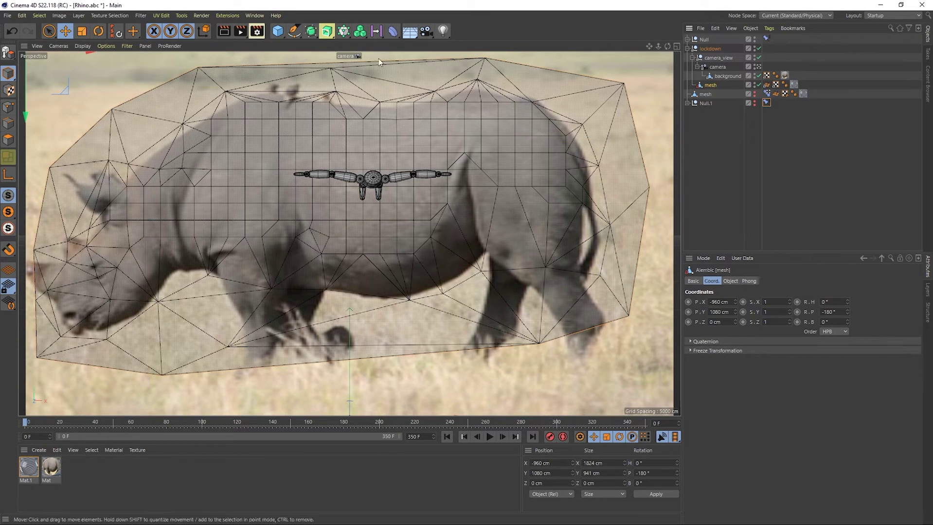
drag(397, 34, 420, 146)
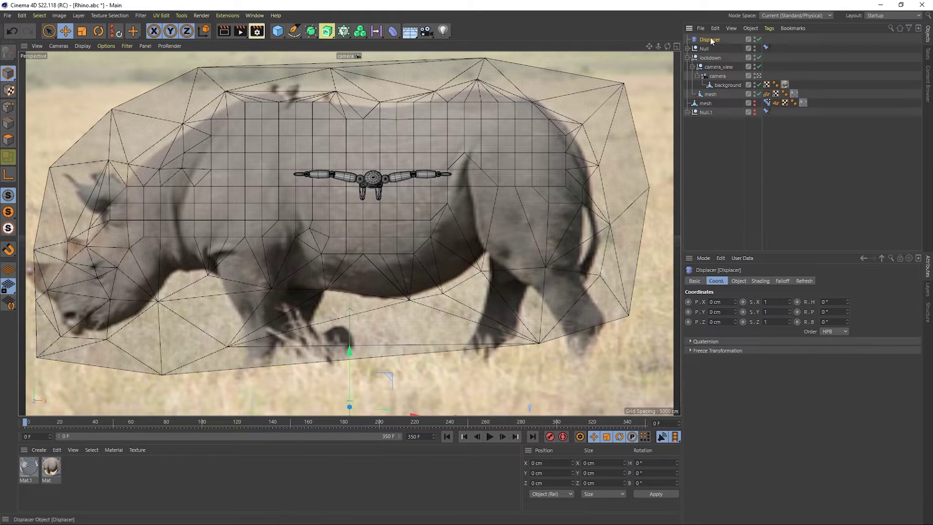
drag(717, 66, 715, 95)
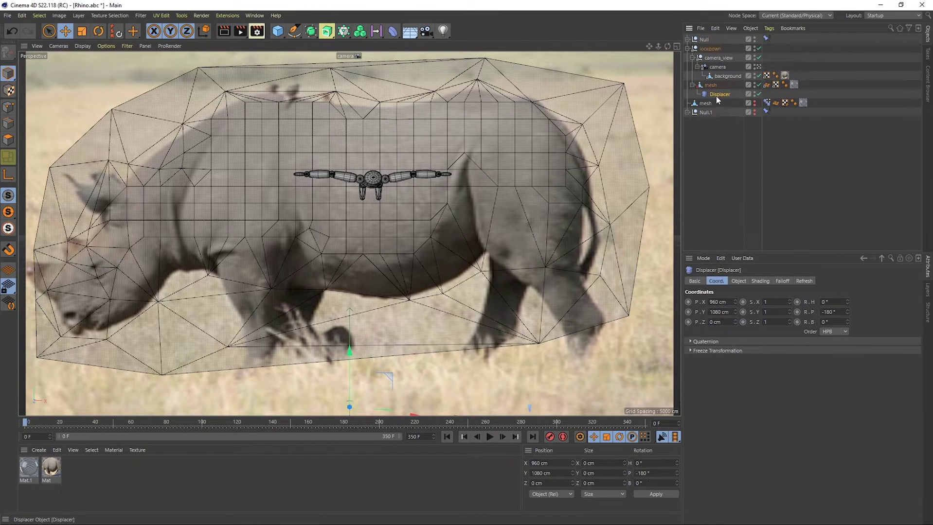
- Load depth_v9_0000.jpg from the depth_v9 folder as the Displacer's shader, declining to copy it
click(747, 281)
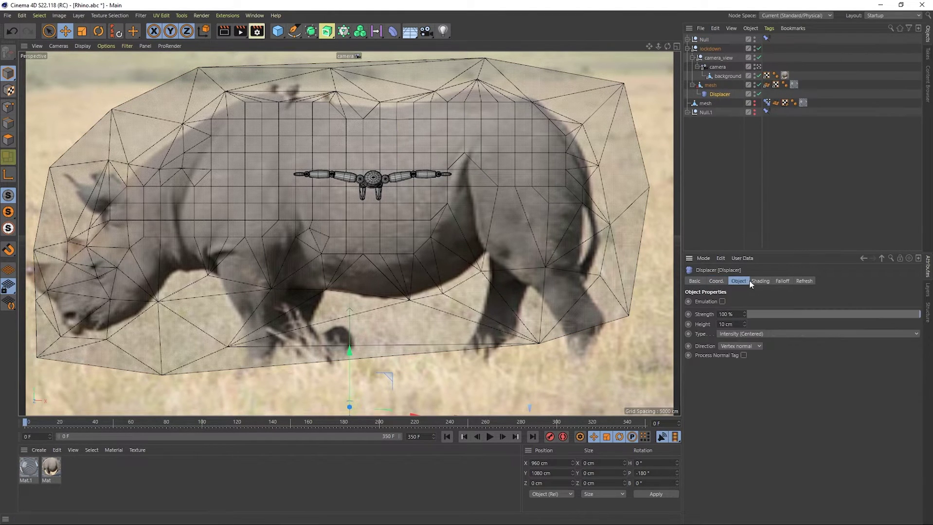
click(756, 280)
click(763, 313)
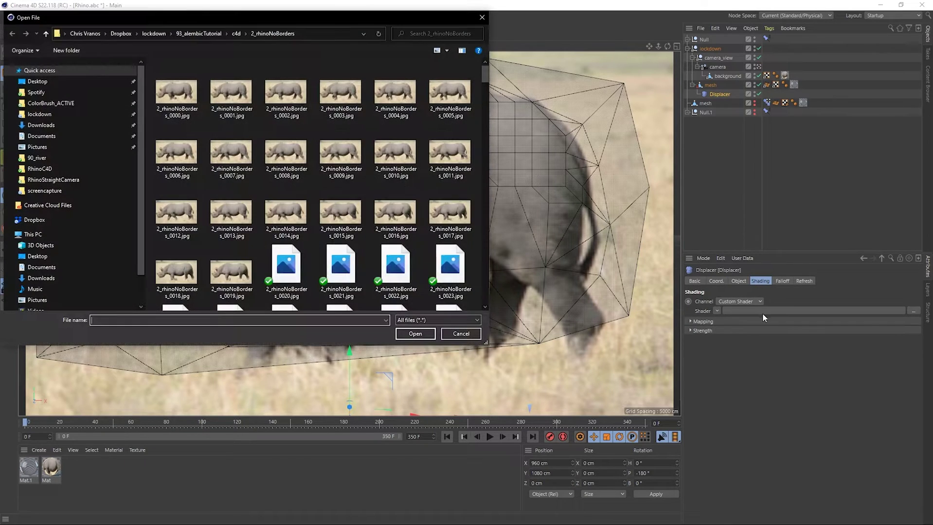
click(237, 34)
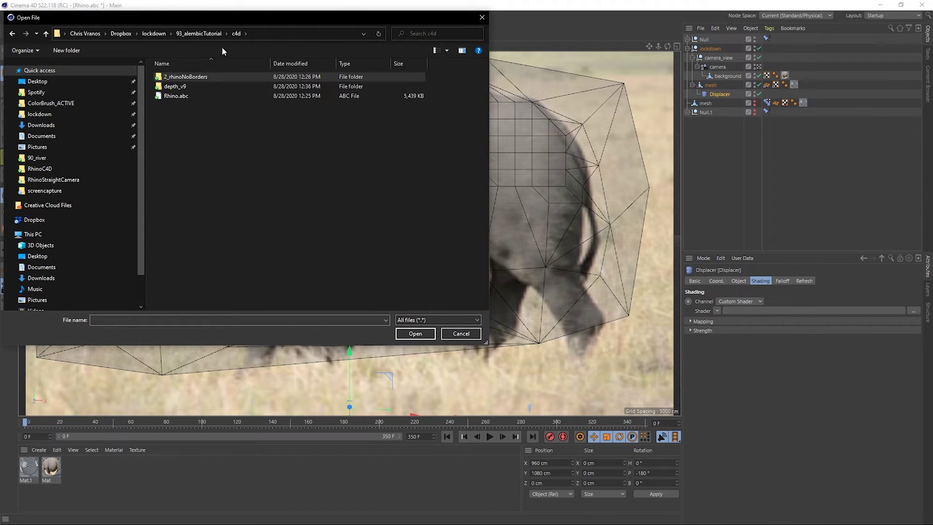
double_click(184, 90)
click(180, 94)
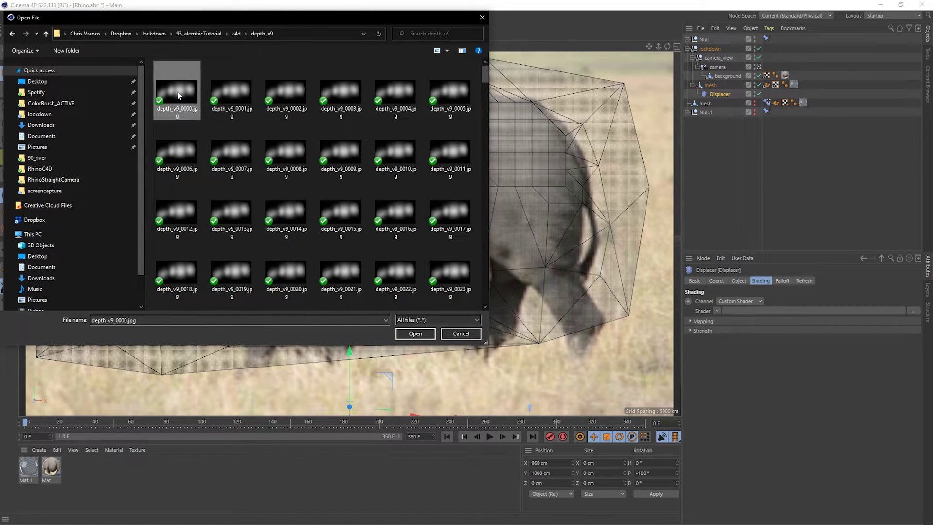
click(413, 334)
click(533, 307)
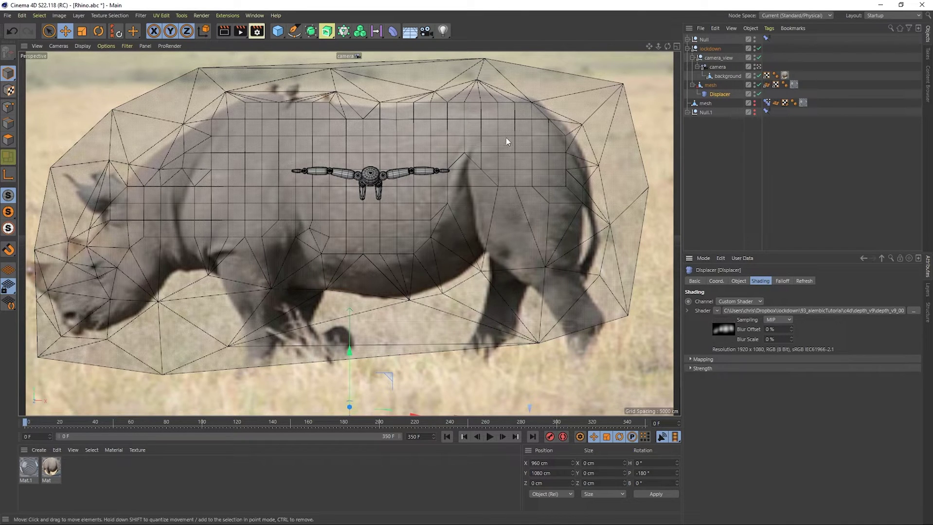
- Set the Displacer's direction to Planar with −Z orientation
click(738, 281)
click(757, 345)
click(743, 376)
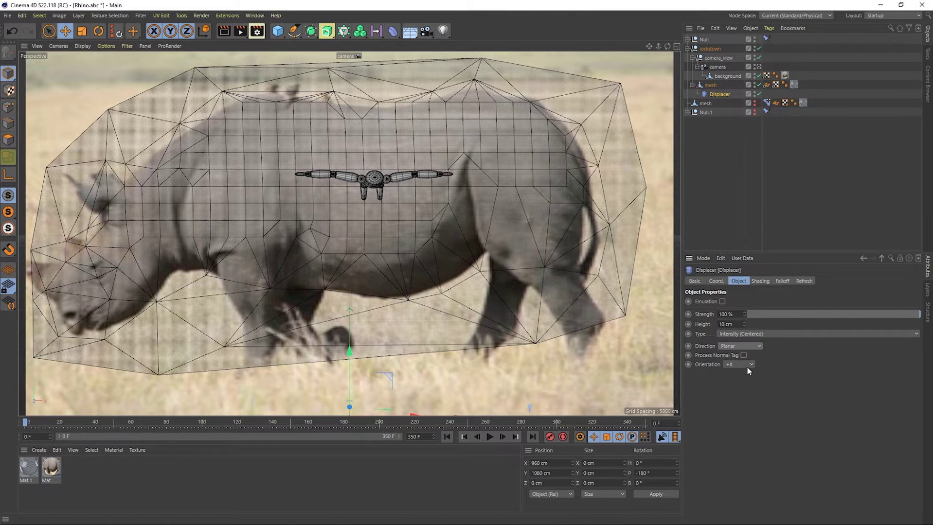
click(745, 424)
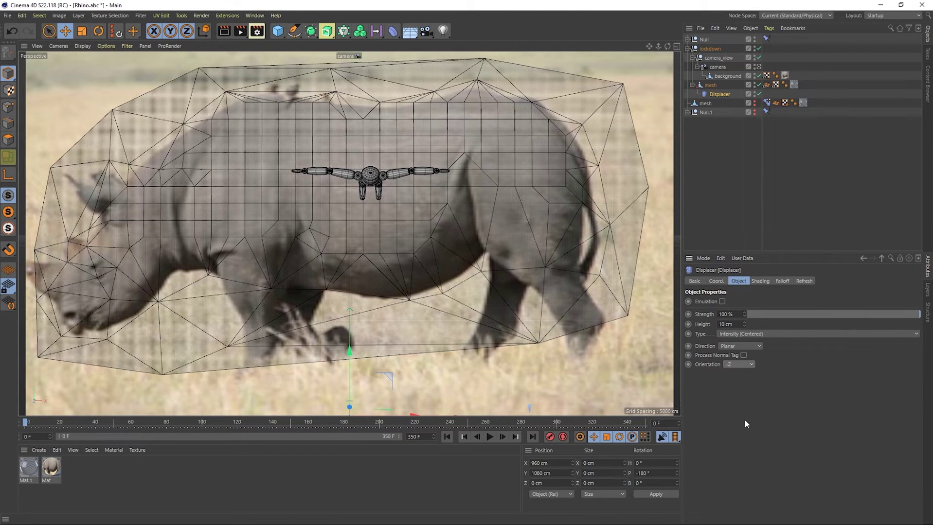
alt+drag(375, 208, 222, 263)
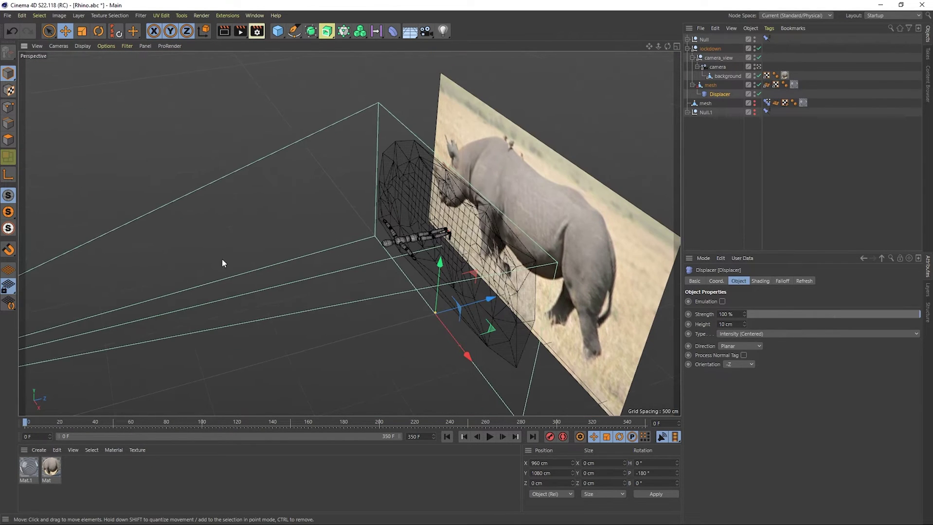
- Make Mat.1 opaque with 0% transparency and its Color channel enabled
double_click(28, 470)
drag(369, 140, 256, 147)
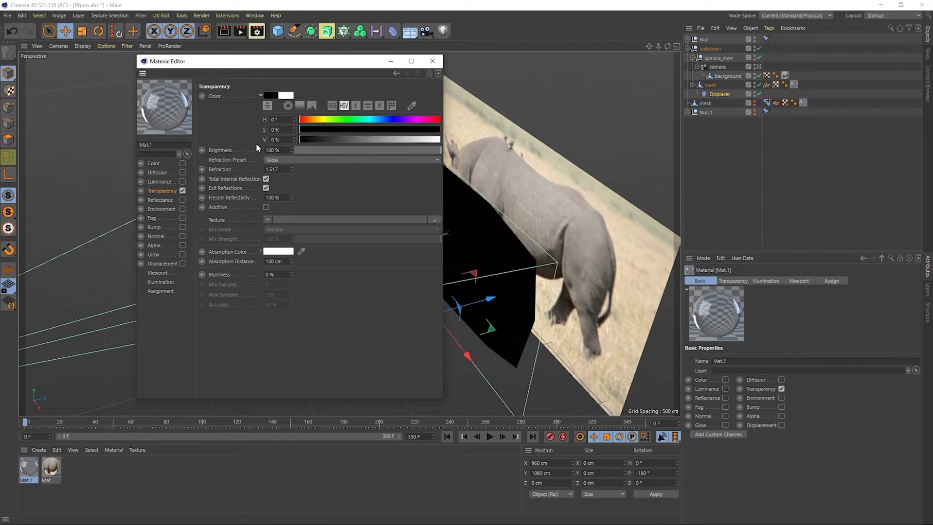
click(183, 164)
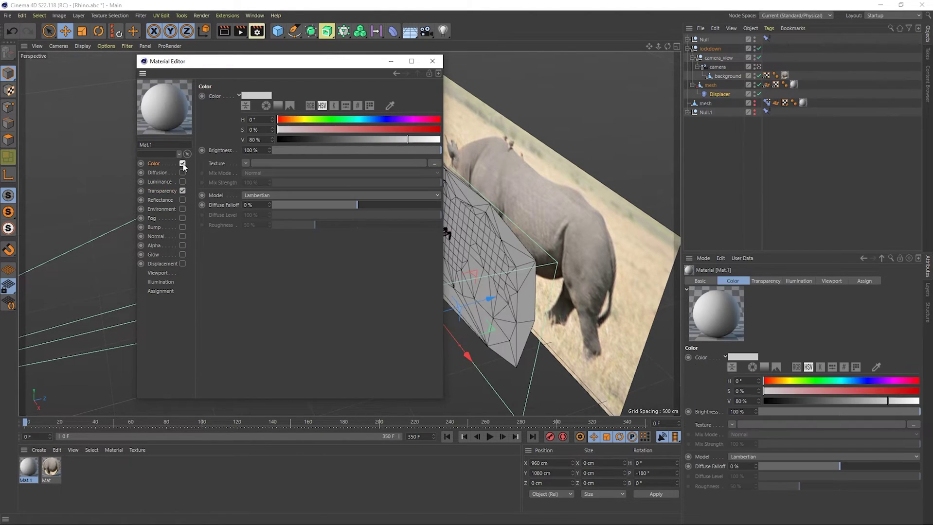
click(433, 61)
scroll(465, 175, up, 5)
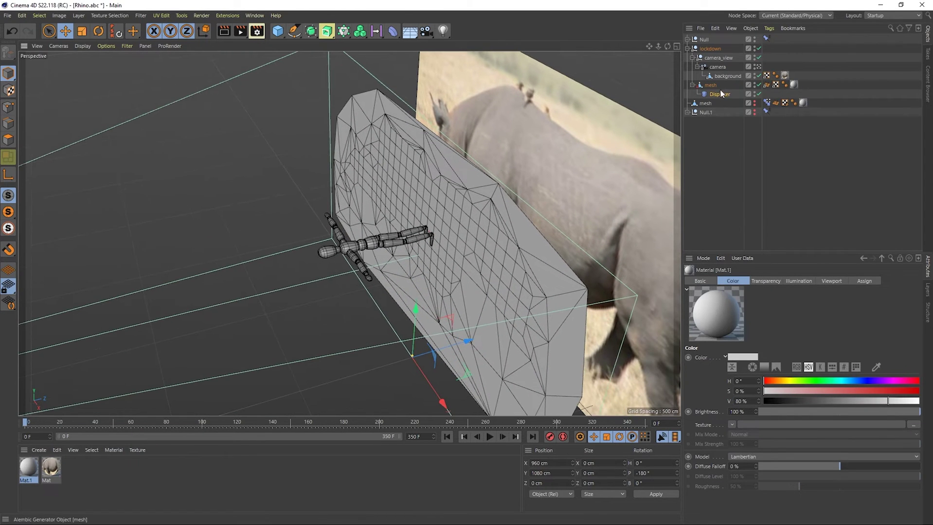
- Set the Displacer's Height to 400 cm
click(718, 94)
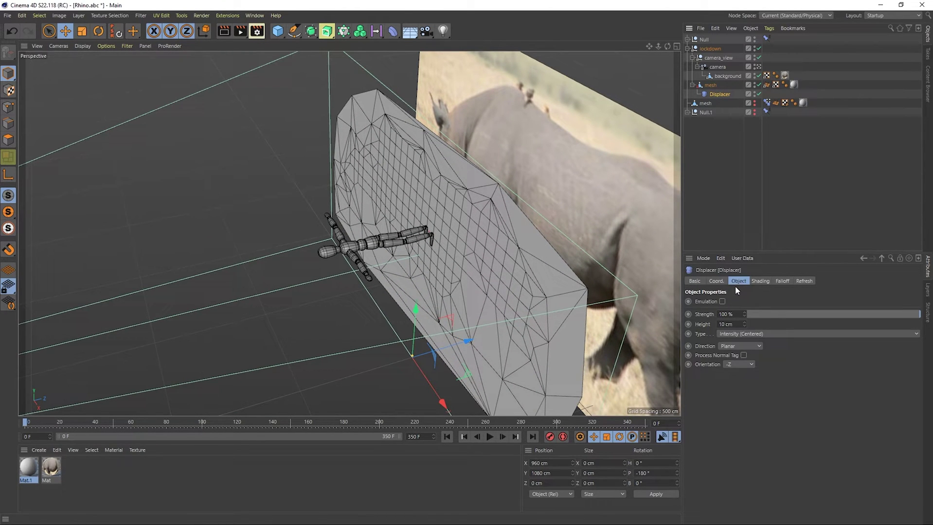
click(719, 323)
key(Return)
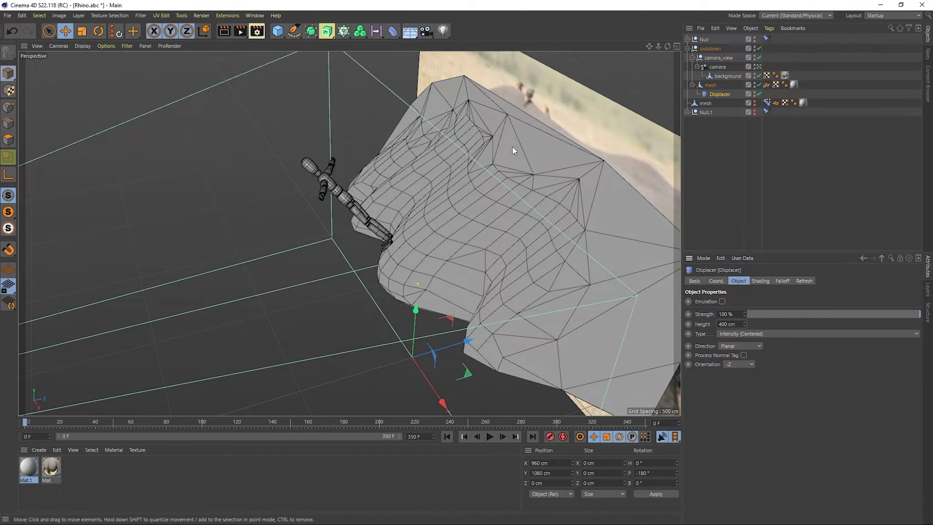
- Switch the displacement type to Intensity at 2% strength and play the animation to about frame 102
alt+drag(452, 182, 374, 199)
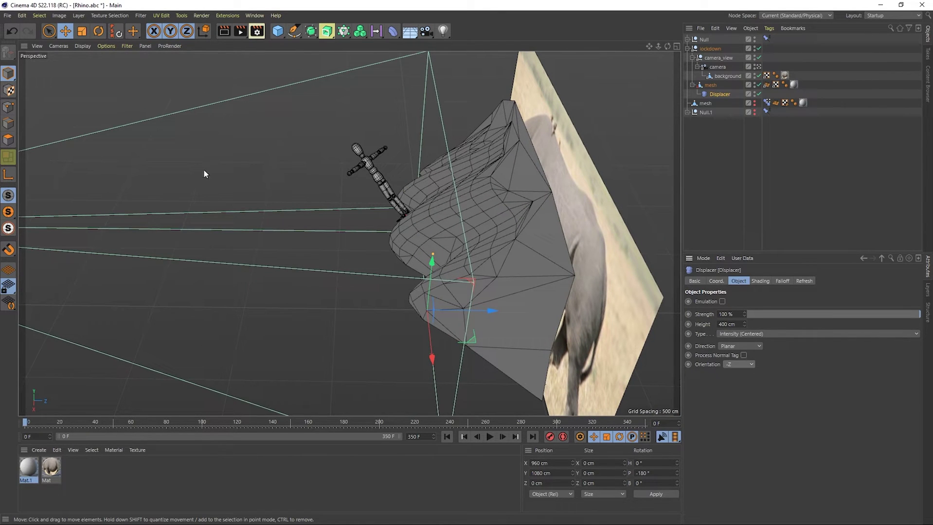
click(725, 334)
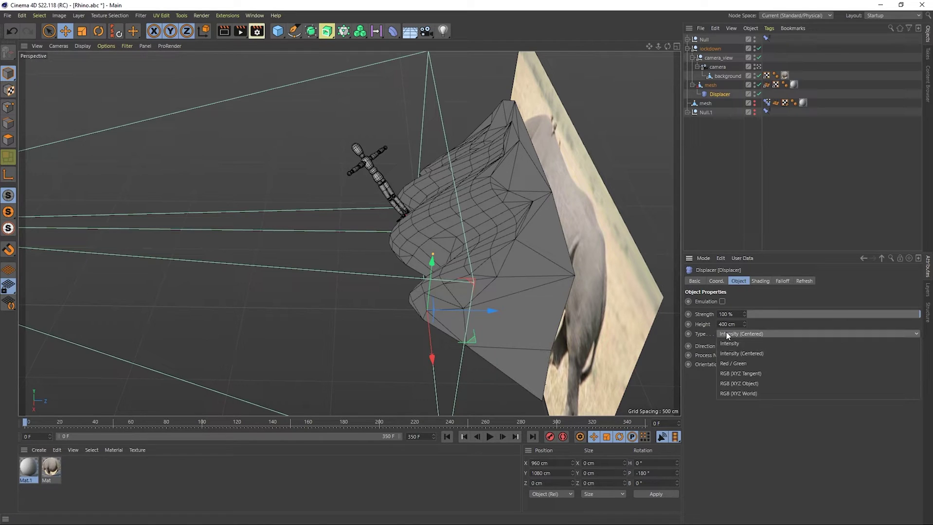
click(745, 342)
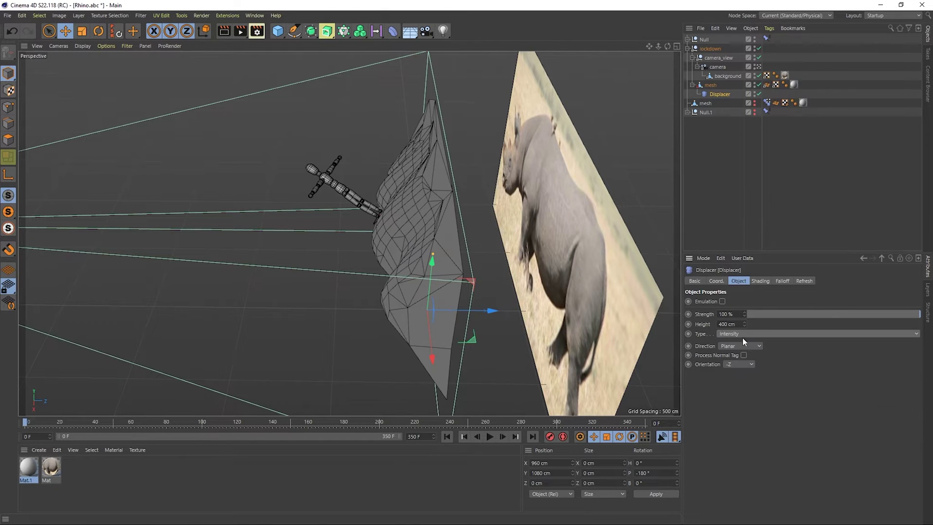
mouse_move(922, 318)
mouse_down()
mouse_move(661, 331)
mouse_move(835, 332)
mouse_move(919, 316)
mouse_move(827, 317)
mouse_move(921, 315)
mouse_up()
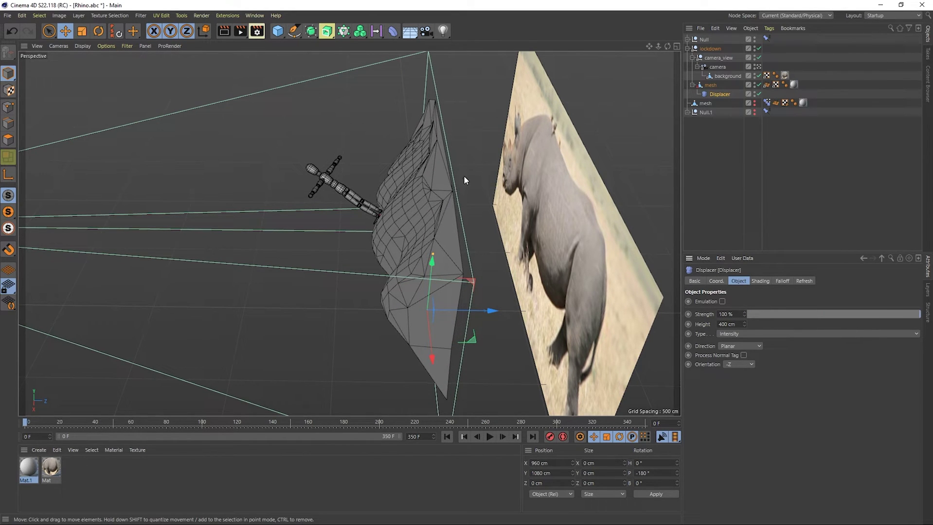
click(490, 437)
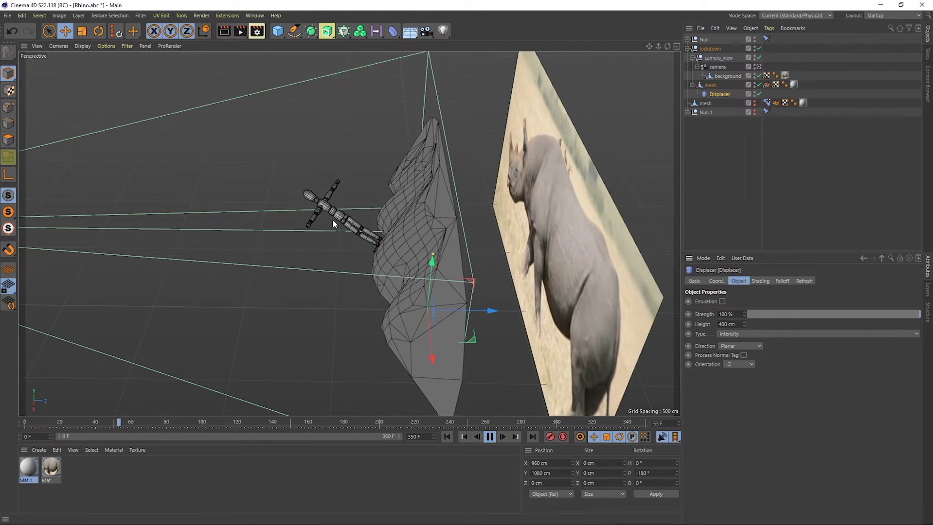
click(490, 438)
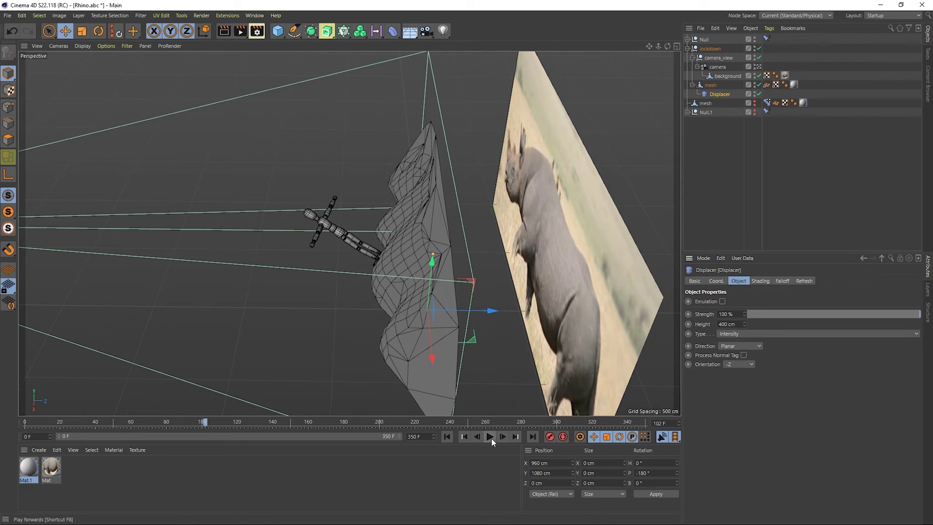
- At frame 0 in the enlarged camera view, toggle the Displacer off and on, then scrub the timeline and return to 0
click(447, 437)
middle_click(497, 217)
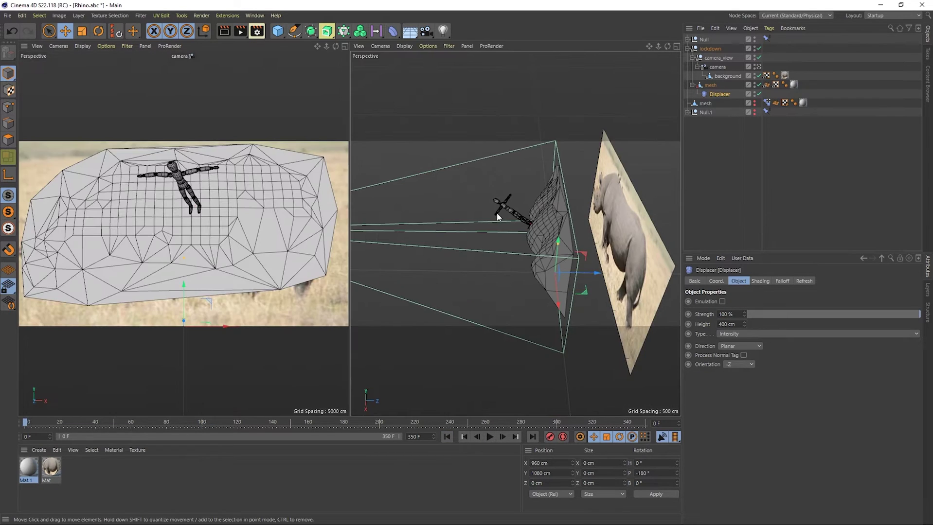
middle_click(197, 192)
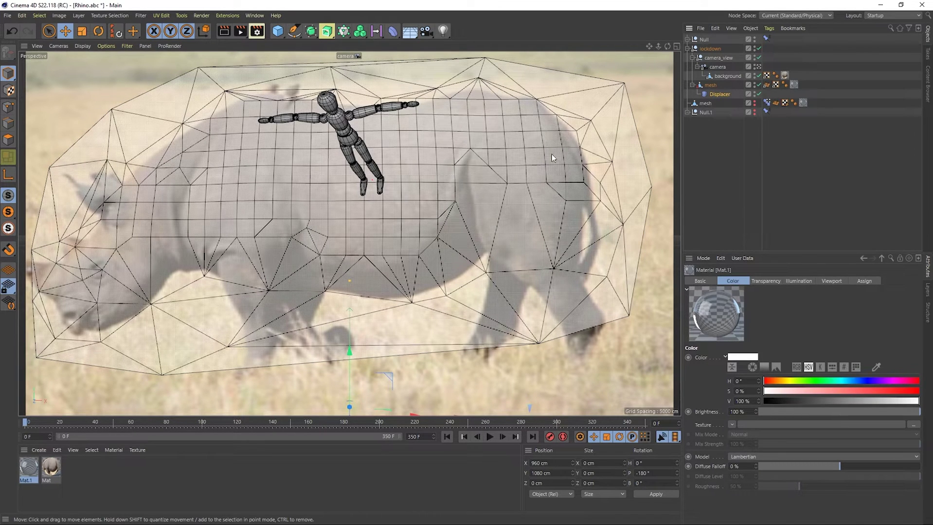
click(758, 93)
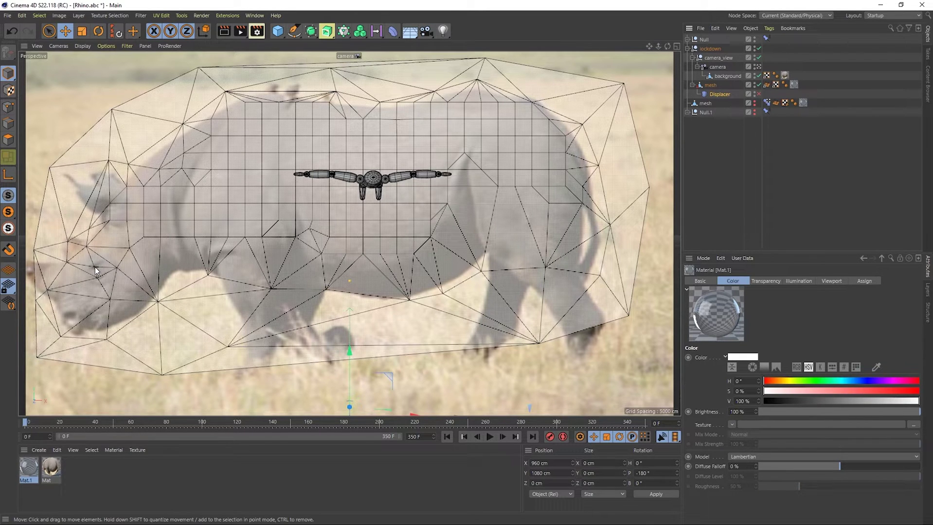
click(758, 94)
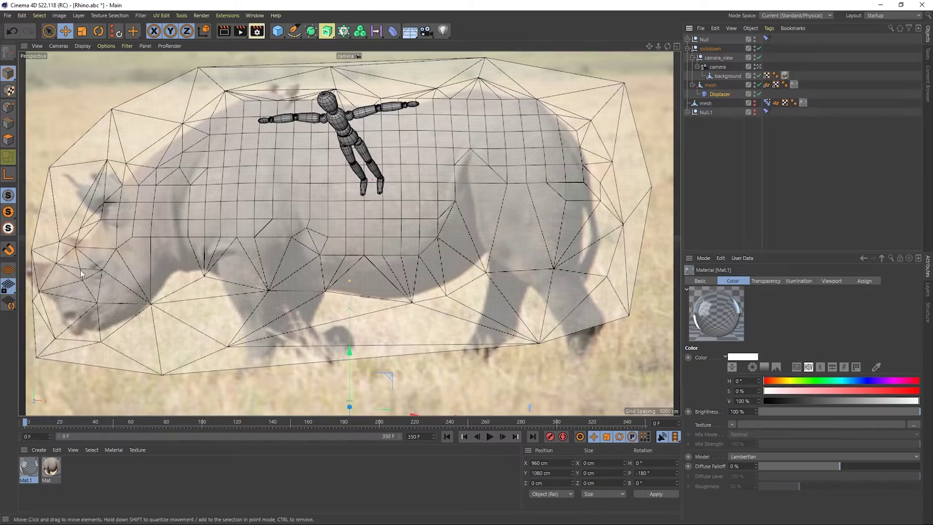
drag(27, 422, 608, 421)
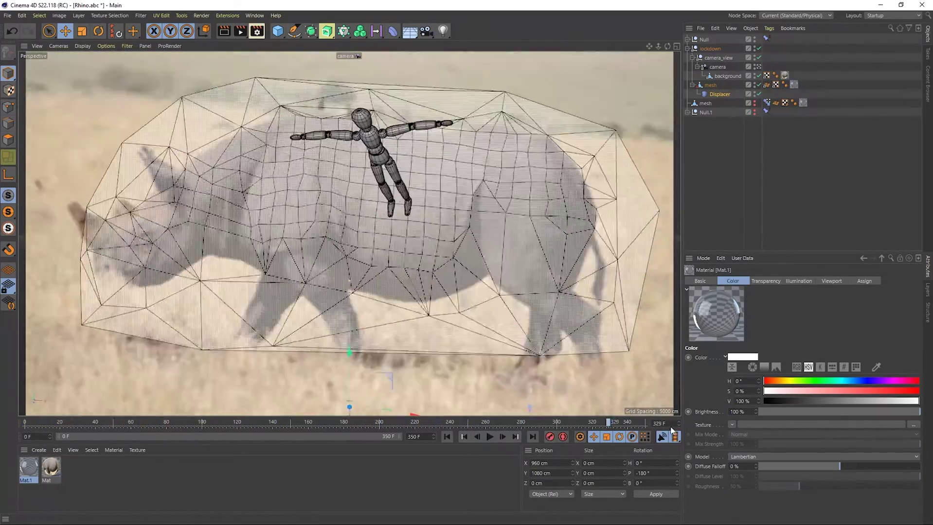
drag(671, 430, 1, 440)
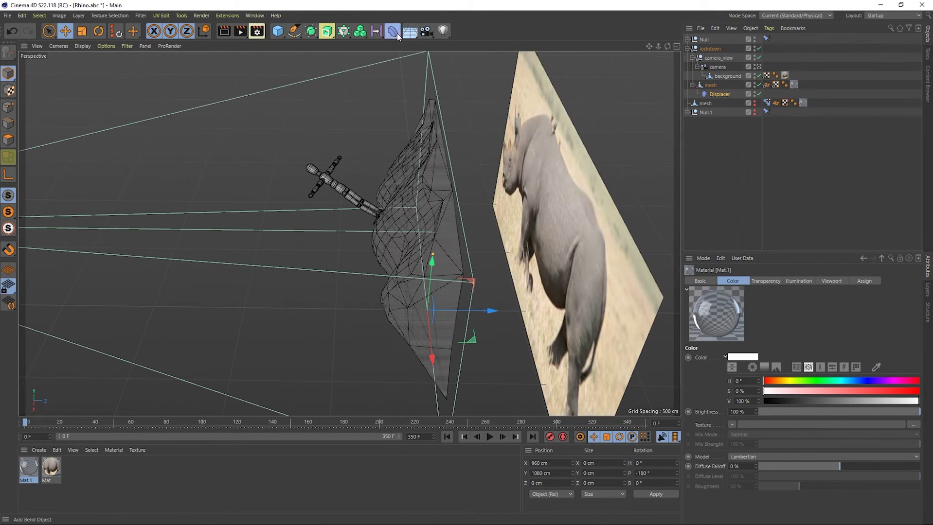
- Add an FFD deformer under the mesh, below the Displacer
click(397, 32)
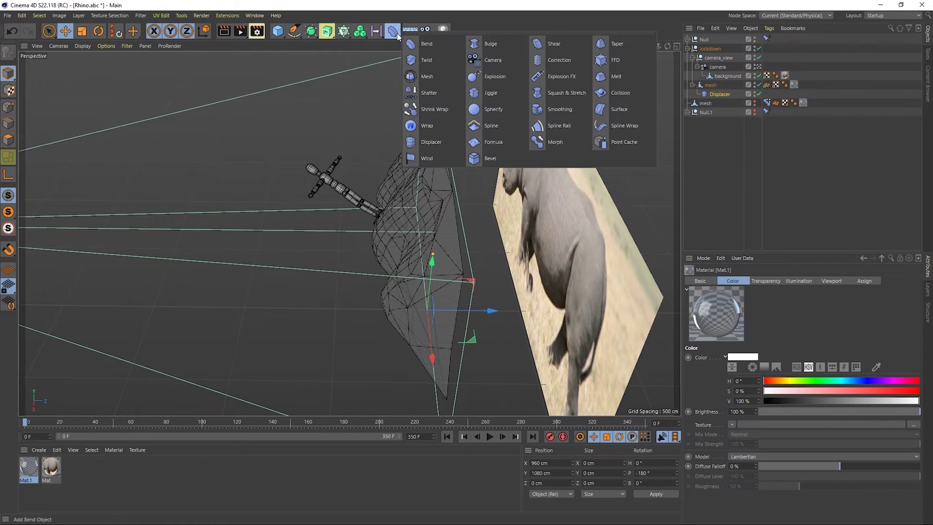
click(595, 61)
drag(711, 76, 720, 109)
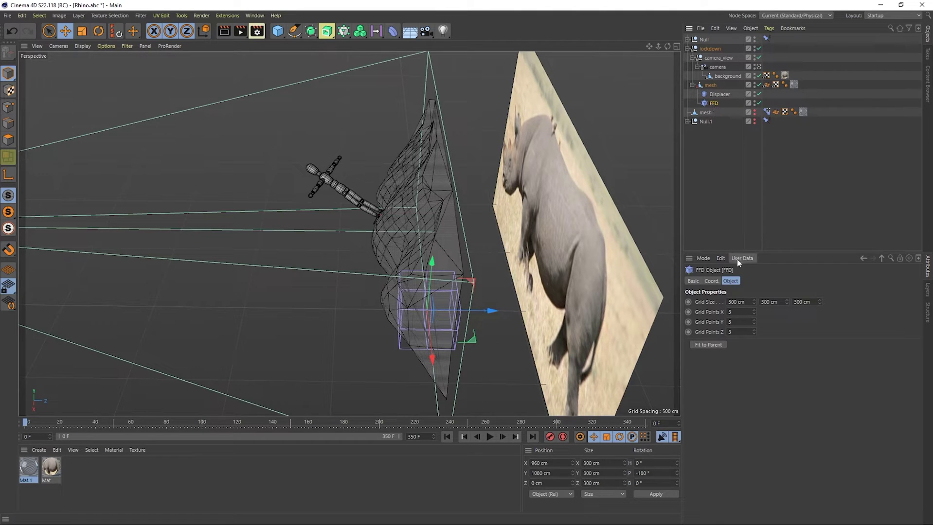
scroll(283, 212, down, 3)
alt+drag(283, 212, 417, 232)
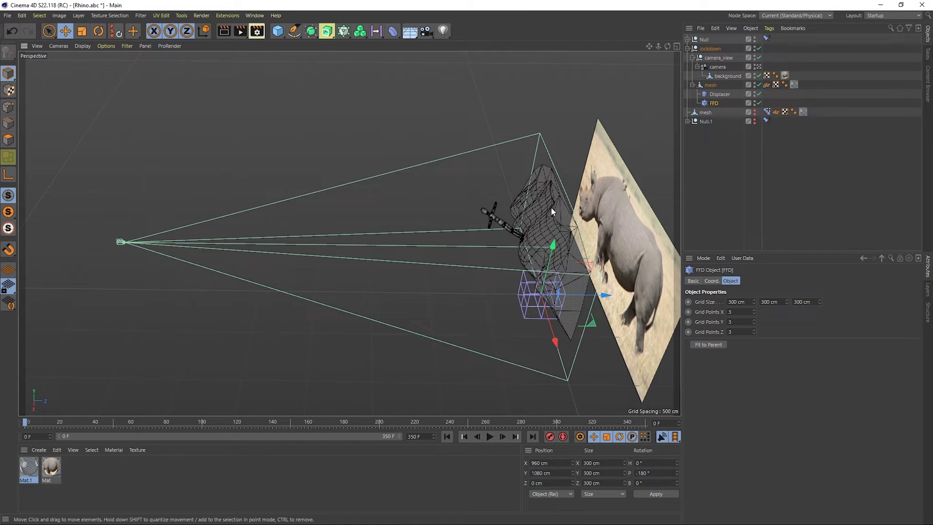
- Set the FFD Grid Size to 1920 cm in X and 1080 cm in Y
click(729, 302)
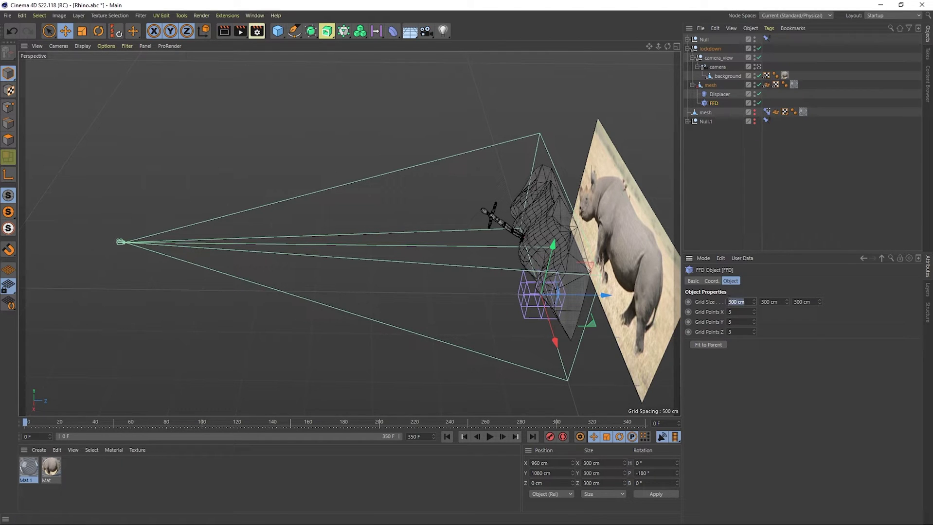
text(1920)
key(Tab)
text(10)
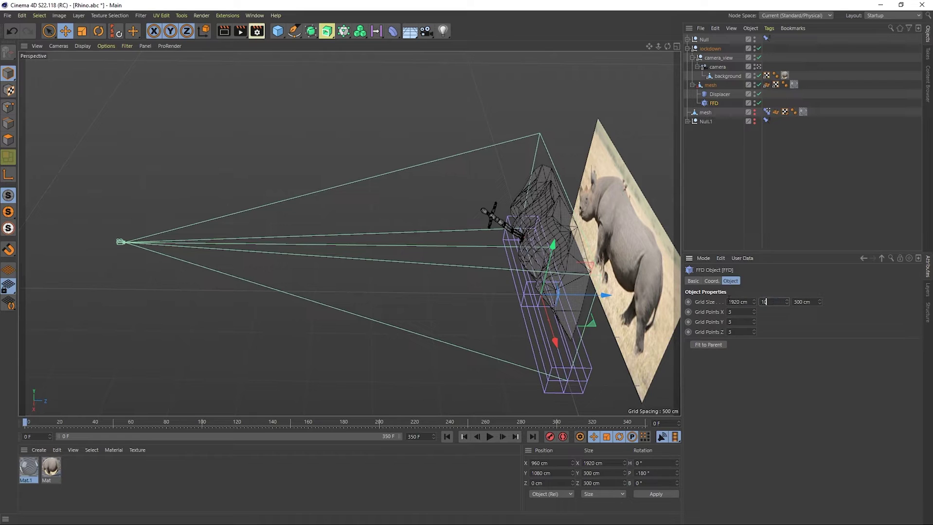
text(80)
key(Return)
- Set the FFD Grid Points to 2 on X, Y and Z
click(738, 312)
text(2)
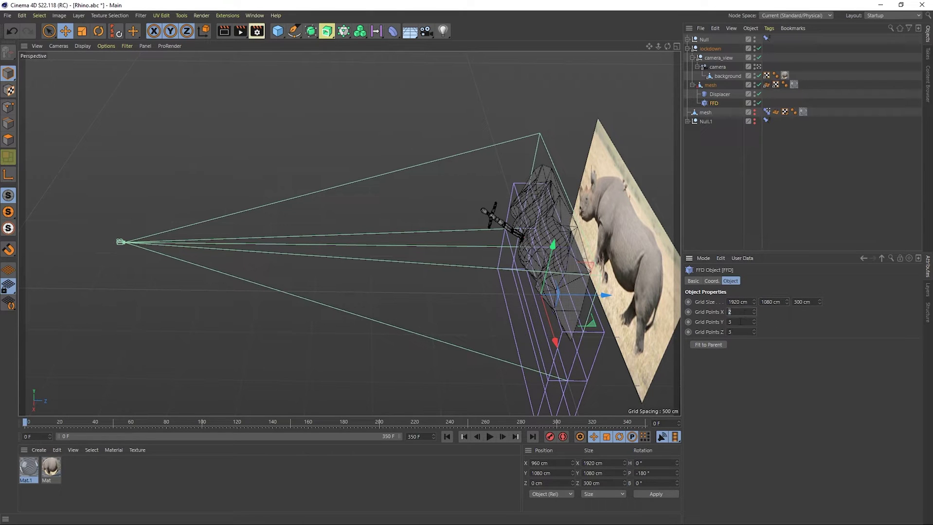
click(740, 322)
text(2)
click(739, 331)
text(2)
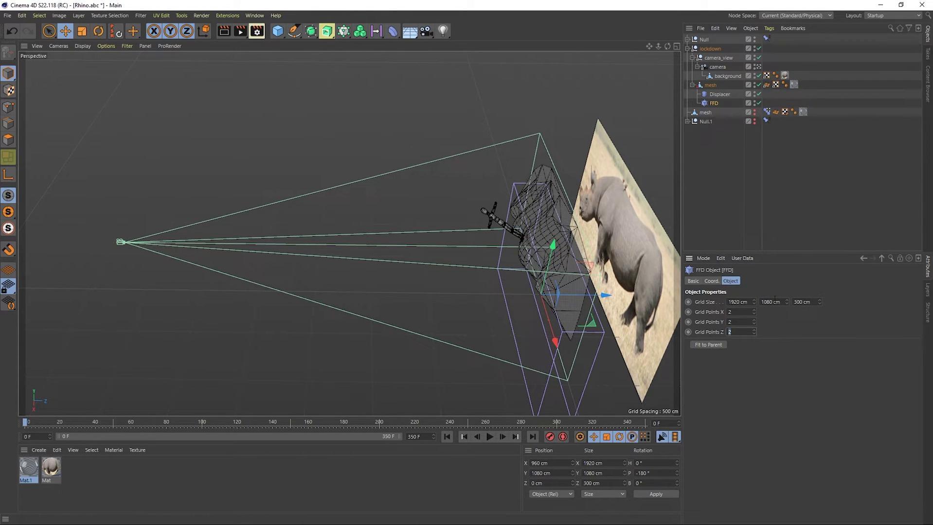
click(772, 302)
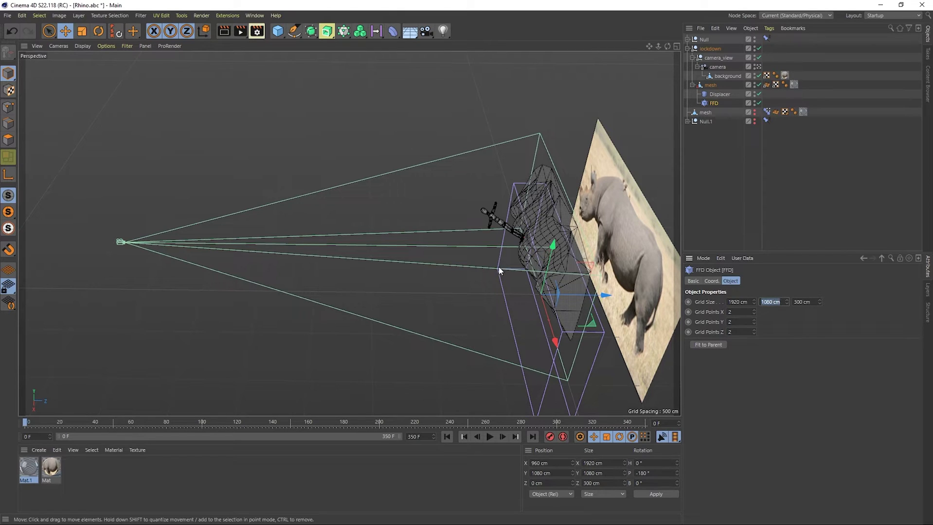
- Copy the camera's P.Z value into the FFD Grid Size Z, making it 3582.769 cm deep
click(715, 68)
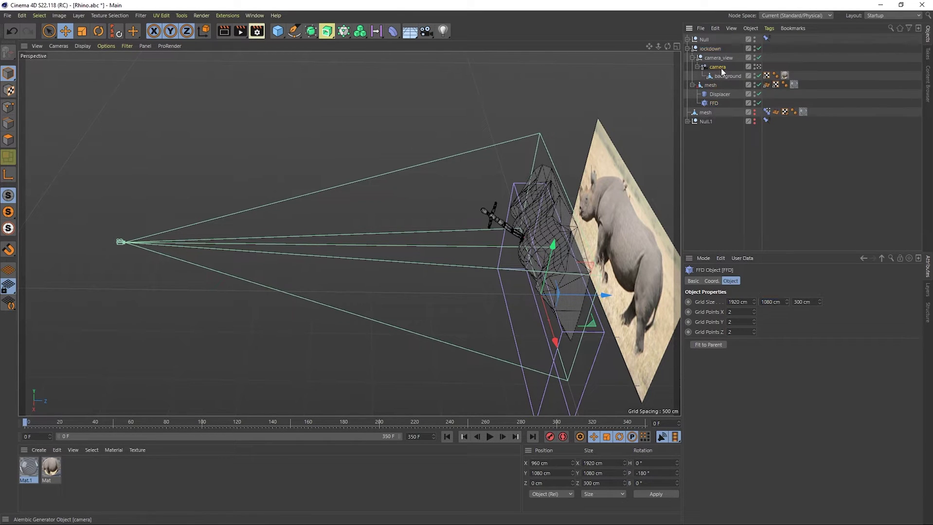
click(715, 281)
double_click(717, 322)
key(ctrl+c)
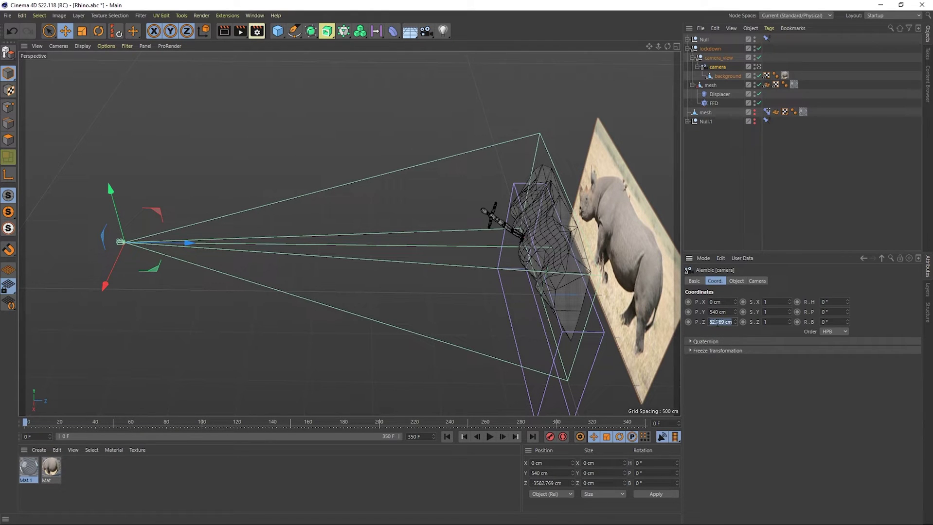
click(716, 104)
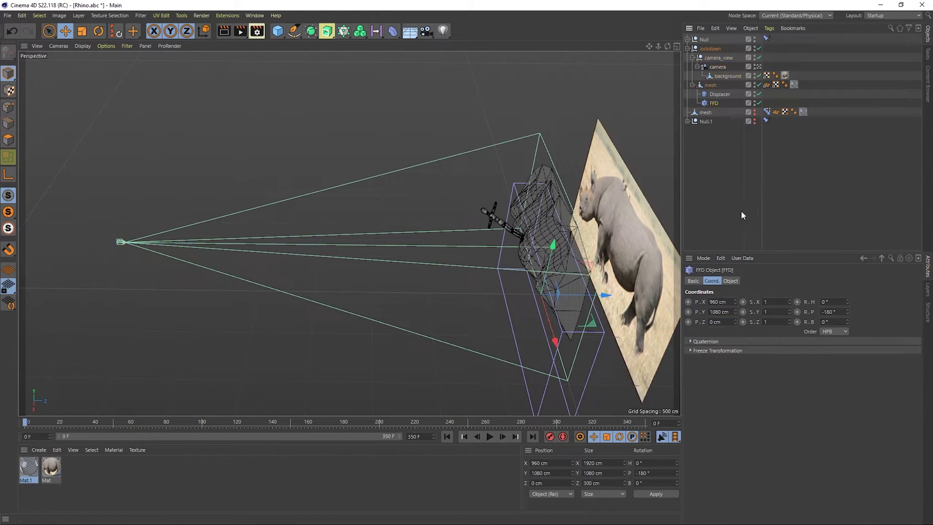
click(732, 281)
double_click(797, 302)
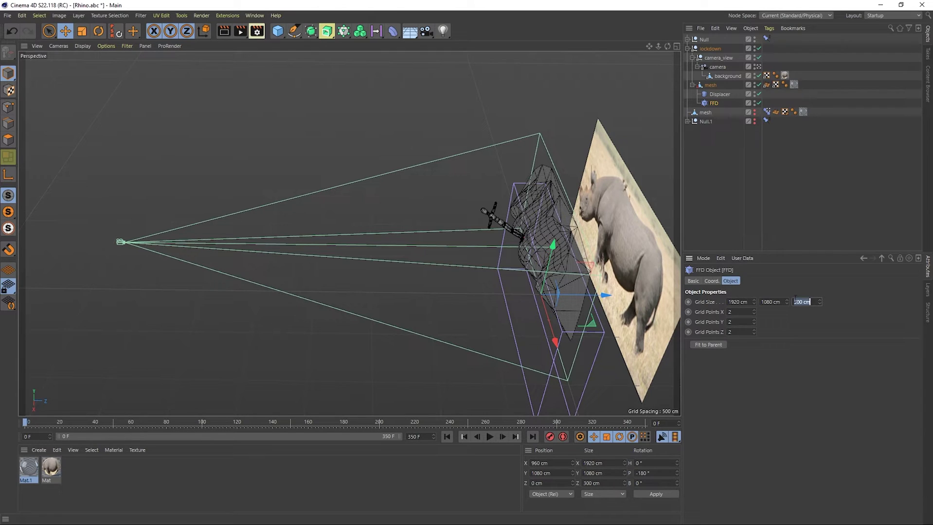
key(ctrl+v)
key(Return)
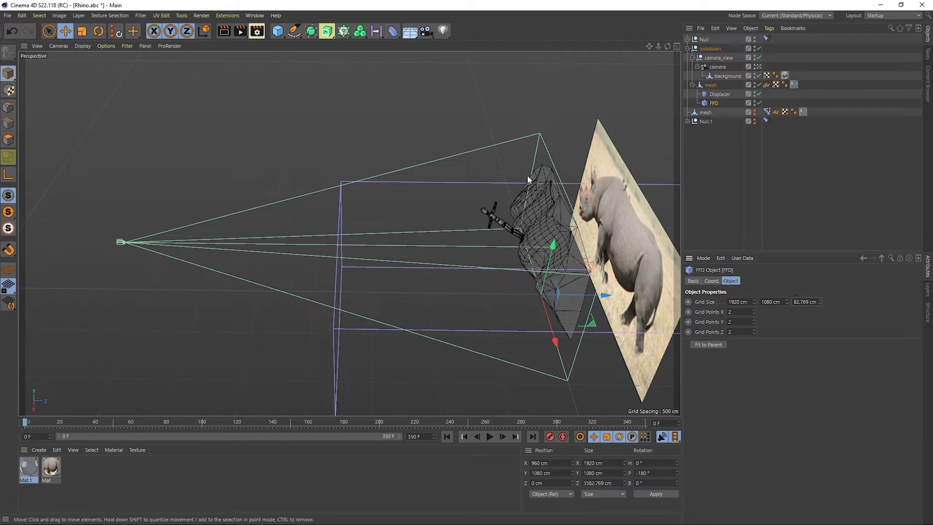
mouse_move(537, 213)
alt+right_down()
mouse_move(456, 213)
mouse_move(530, 219)
alt+right_up()
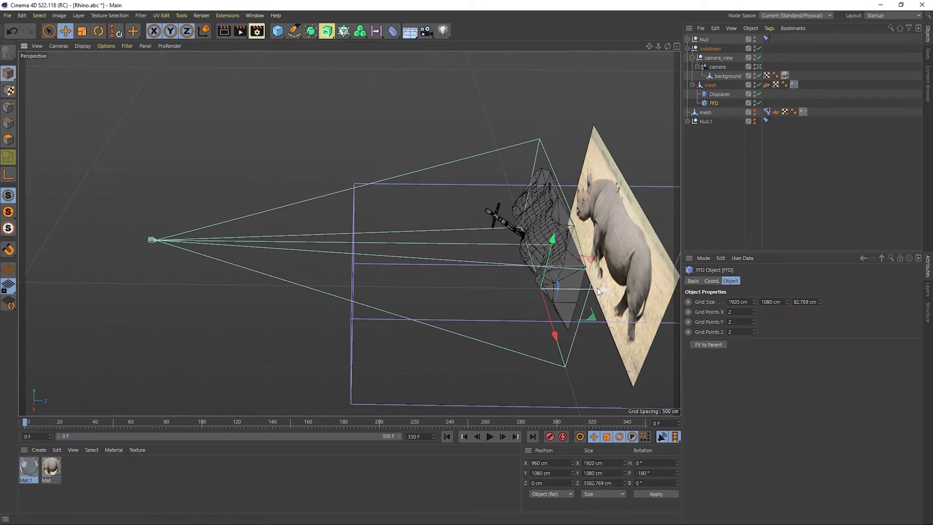
- Set the FFD's P.Z to 3582.769/2, centring it at Z 1791.384 cm
click(711, 281)
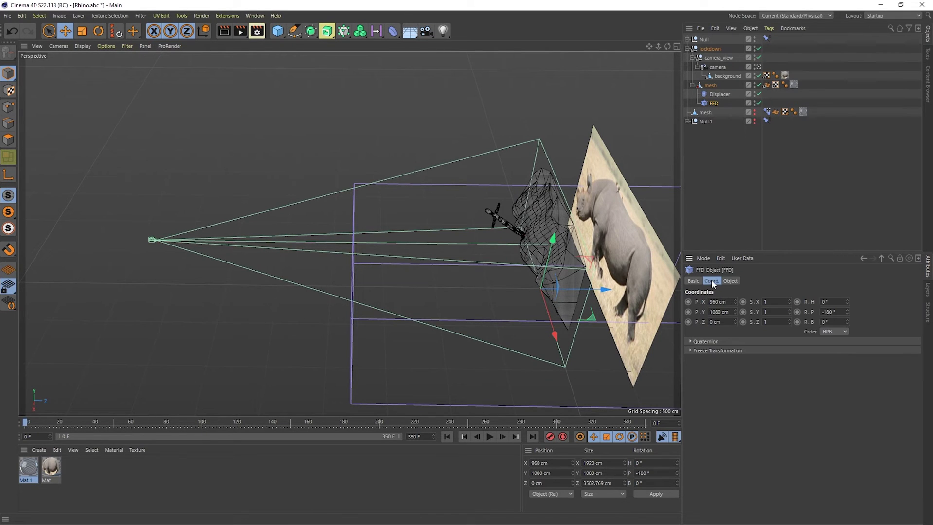
text(-3582.769)
key(Return)
scroll(551, 210, down, 5)
alt+middle_drag(491, 214, 279, 227)
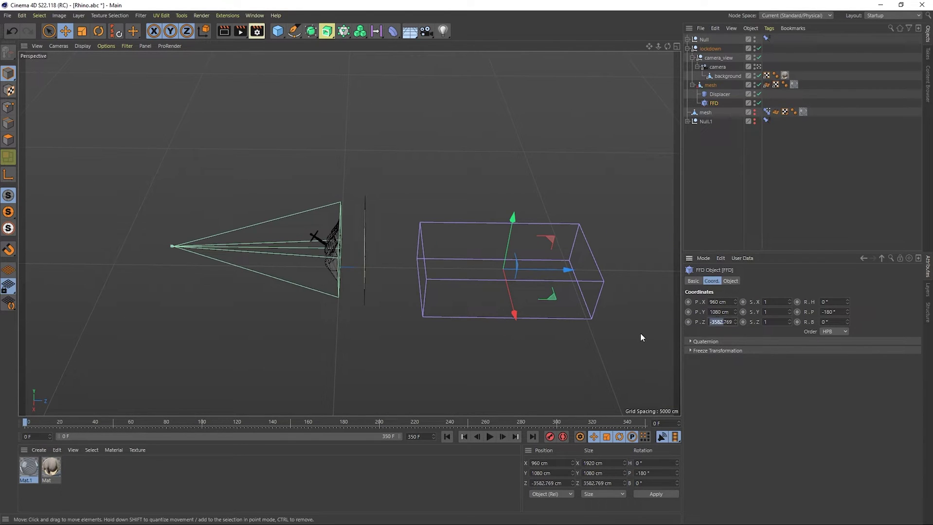
key(Delete)
key(Return)
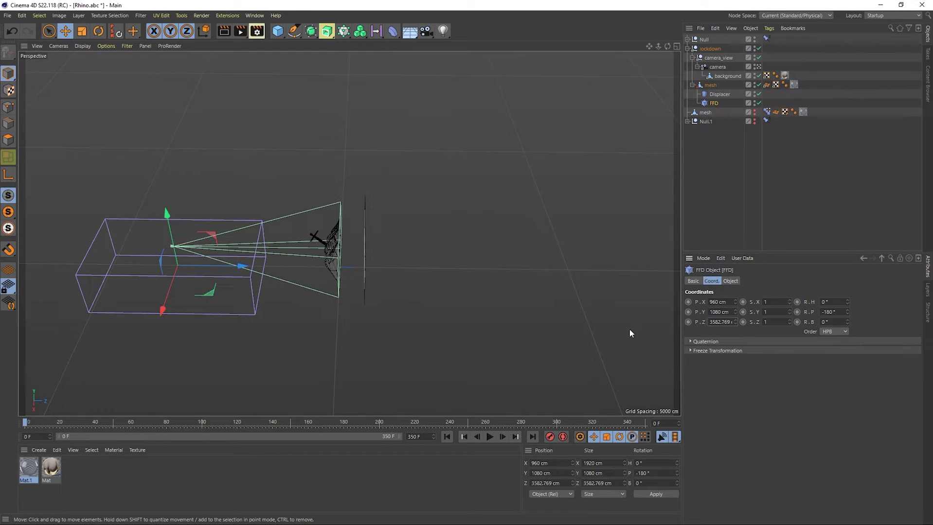
scroll(425, 197, up, 5)
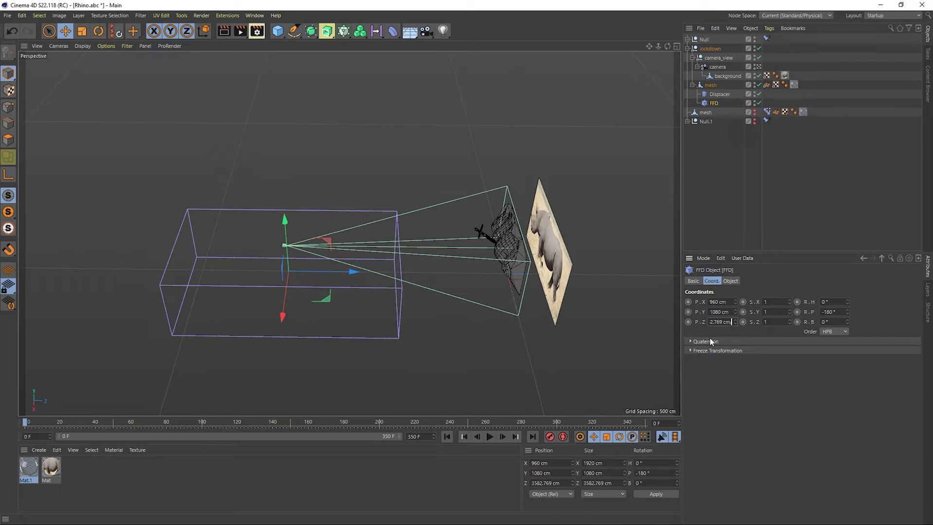
key(Return)
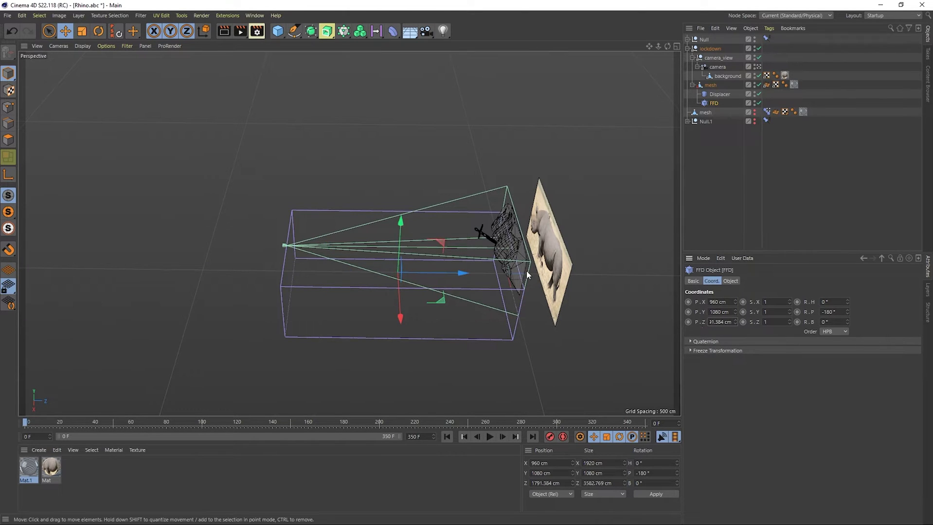
- Halve the FFD's P.Y to 540 cm
alt+drag(411, 264, 433, 200)
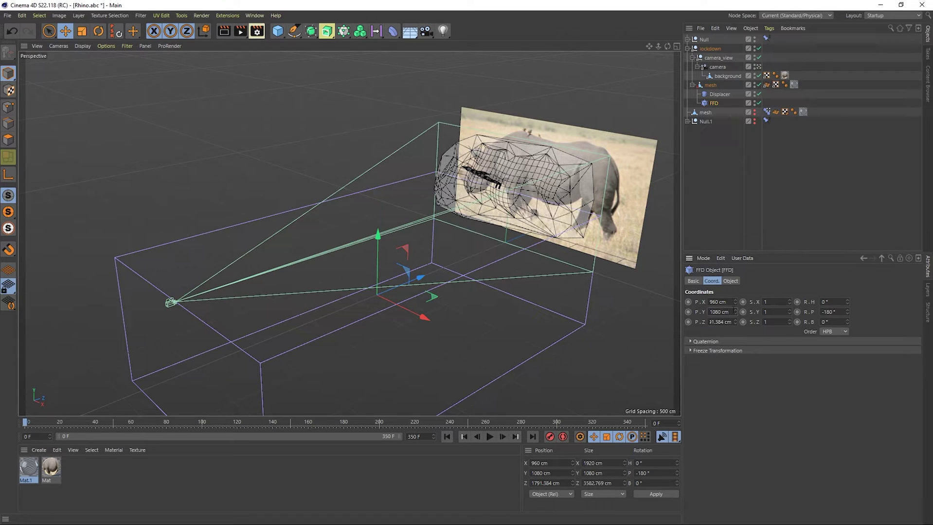
text(2)
key(Return)
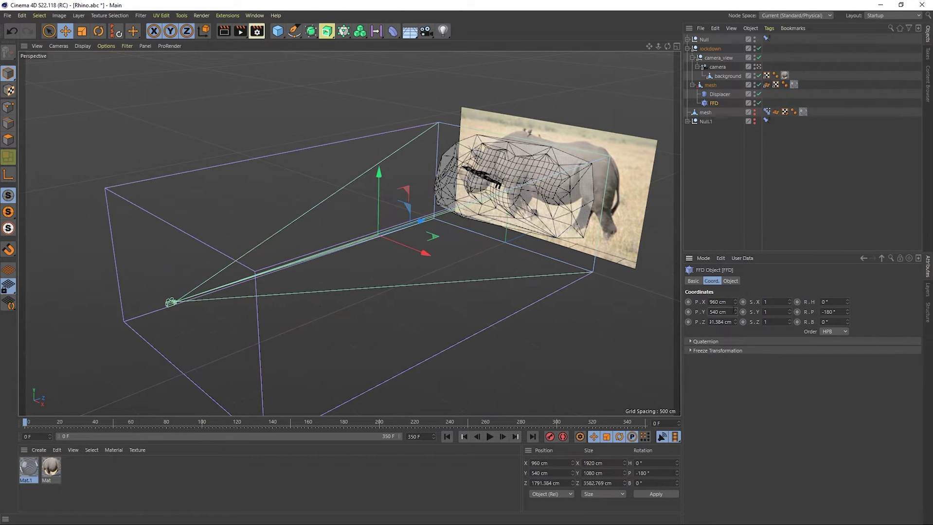
alt+drag(418, 172, 368, 193)
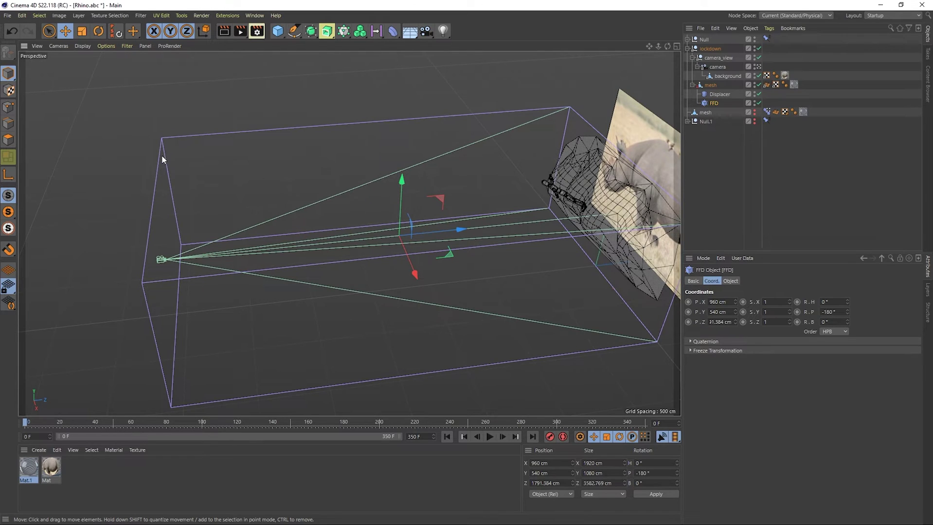
middle_click(283, 140)
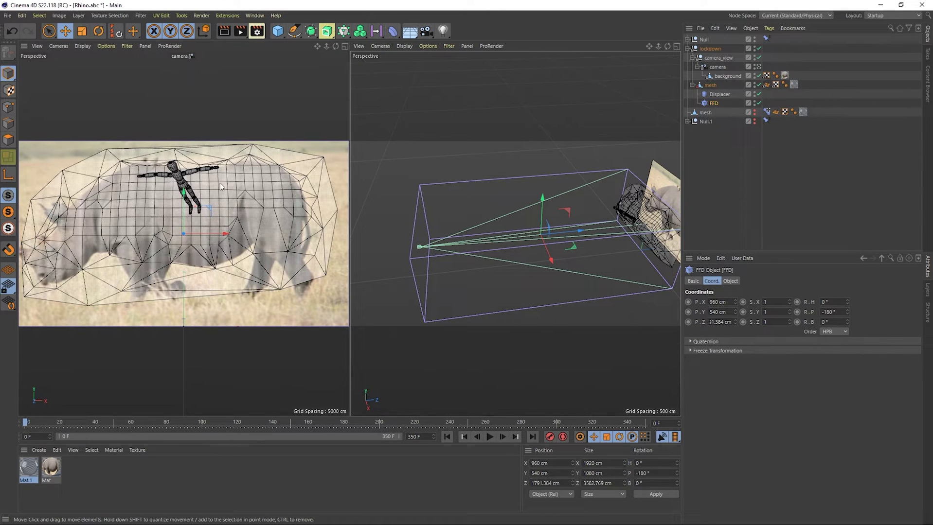
alt+drag(435, 195, 437, 169)
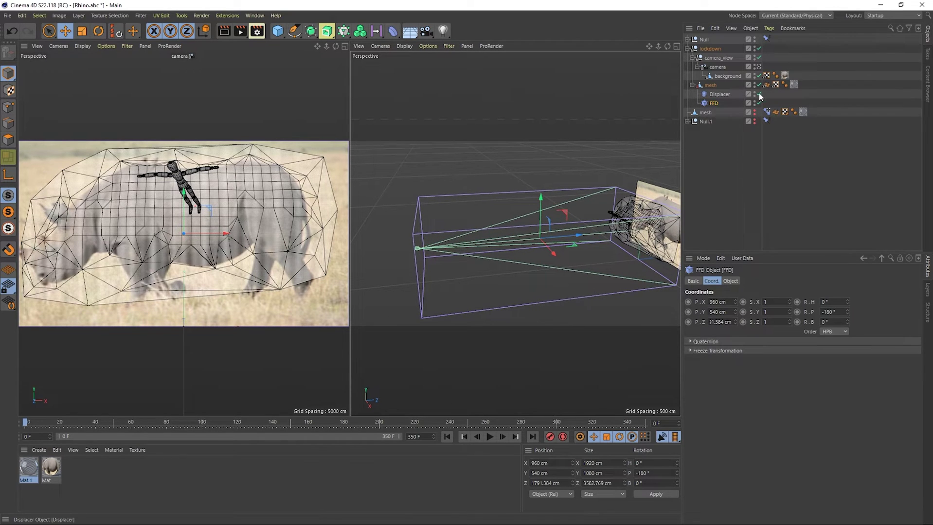
click(759, 94)
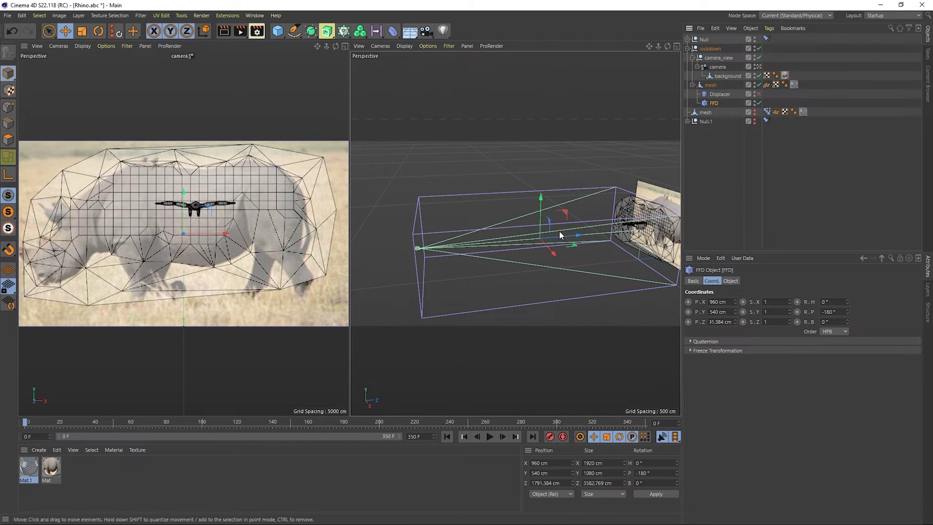
alt+drag(657, 225, 564, 169)
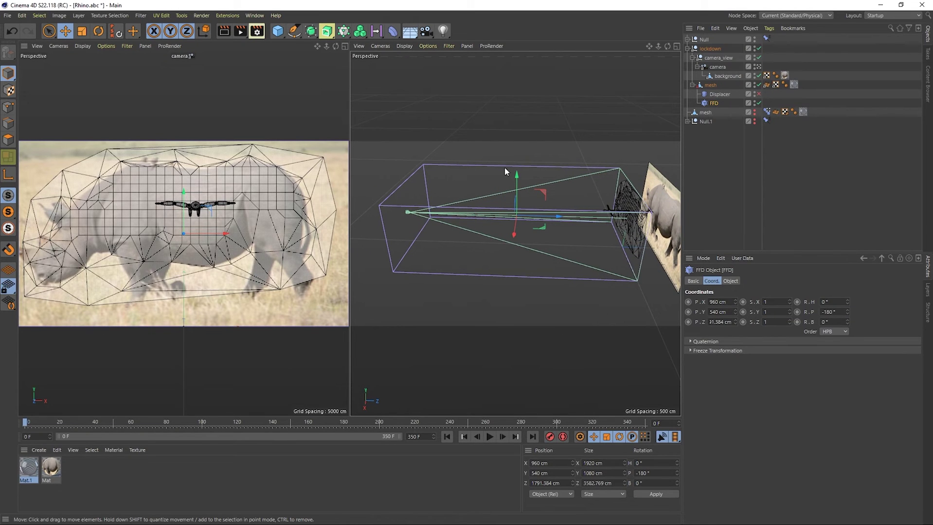
click(758, 93)
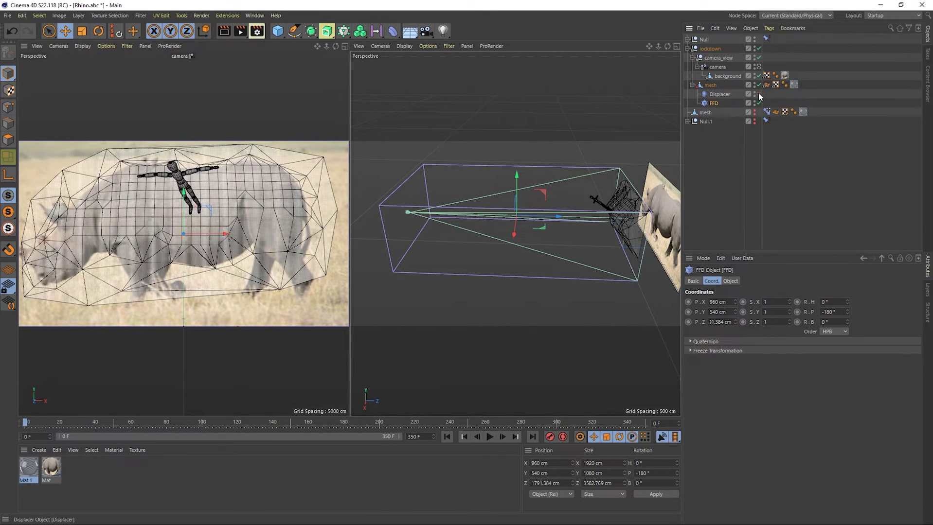
click(758, 93)
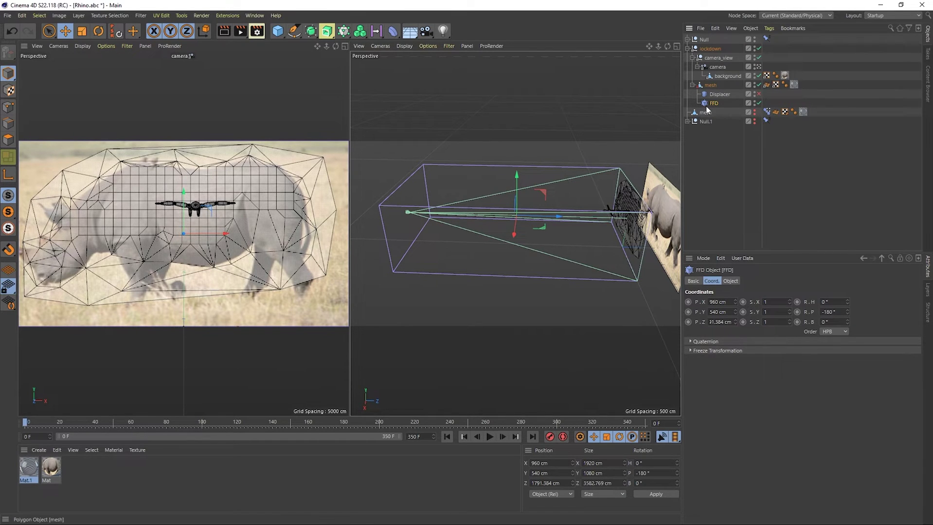
click(757, 92)
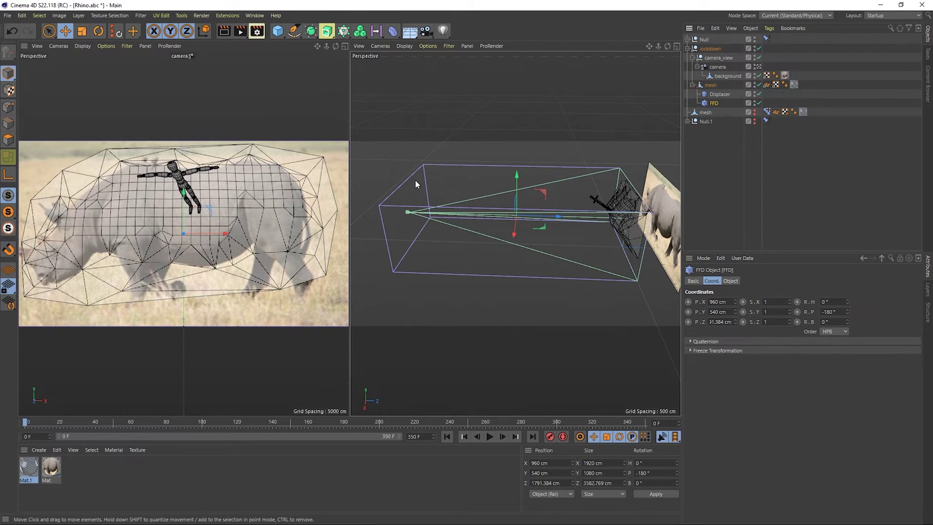
middle_drag(415, 179, 450, 172)
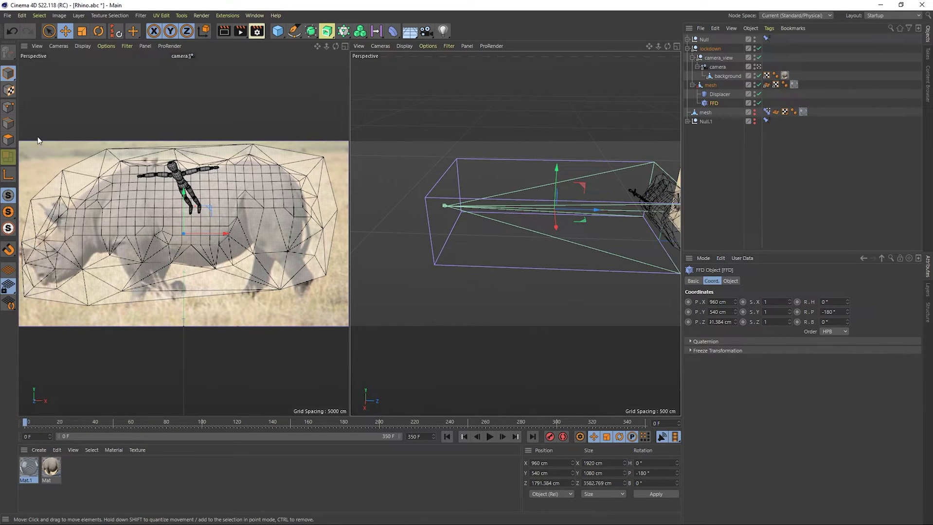
- In Points mode, select the FFD cage's four near-end points at the camera
click(8, 107)
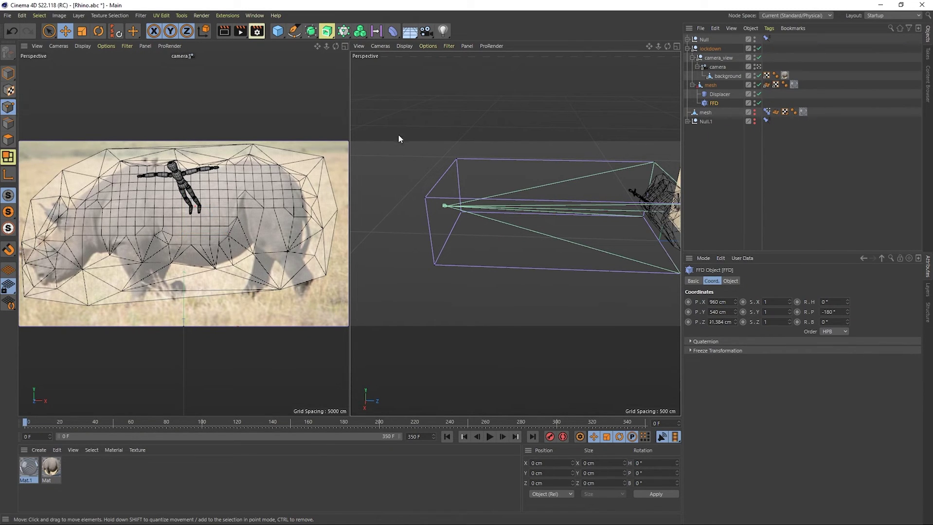
click(424, 199)
shift+click(457, 160)
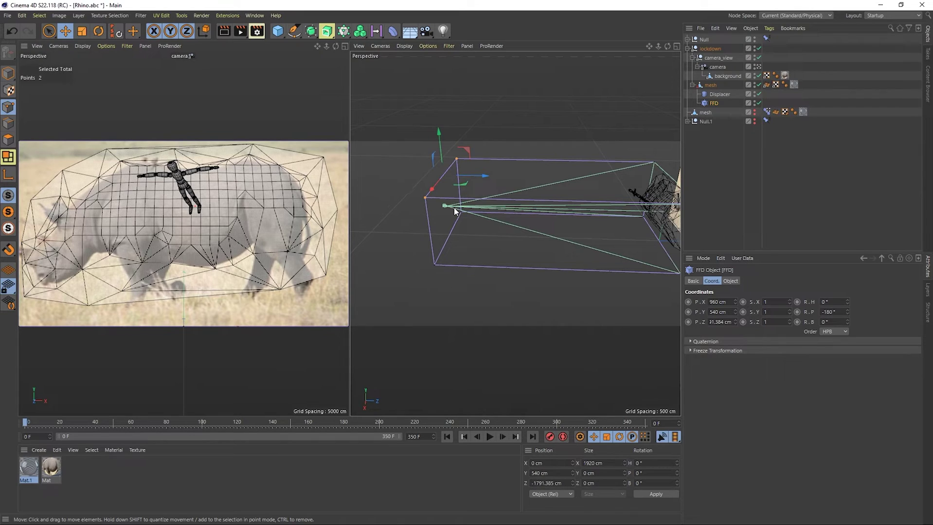
shift+click(459, 213)
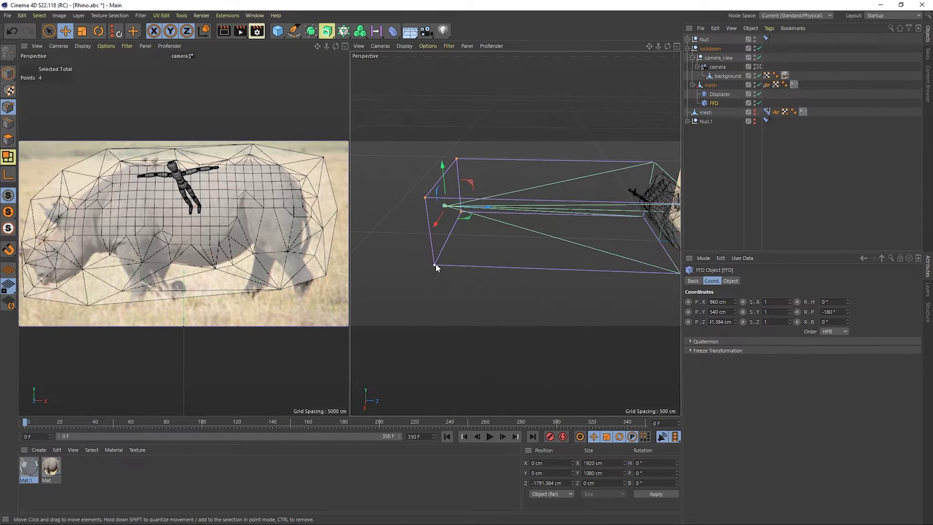
- Scale the selected points to 0 cm in X and Y so the cage tapers to the camera apex
key(r)
key(t)
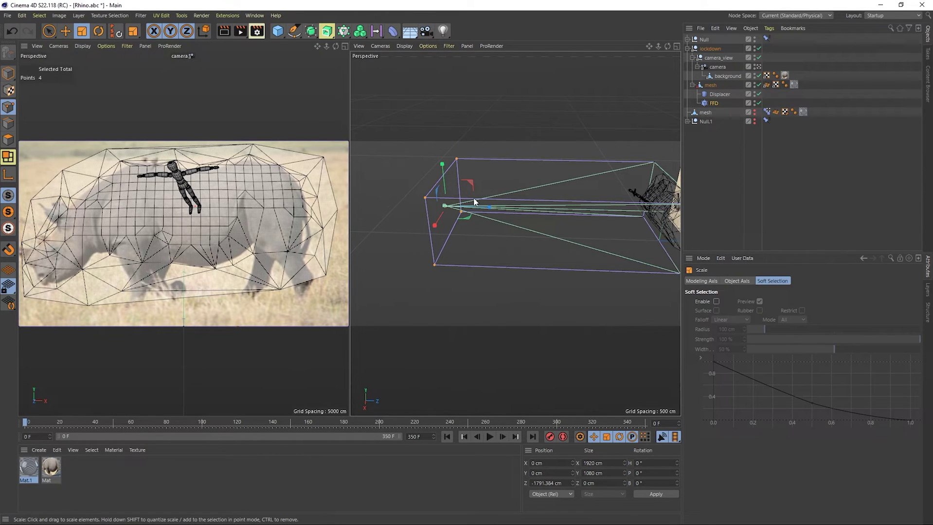
drag(499, 171, 444, 200)
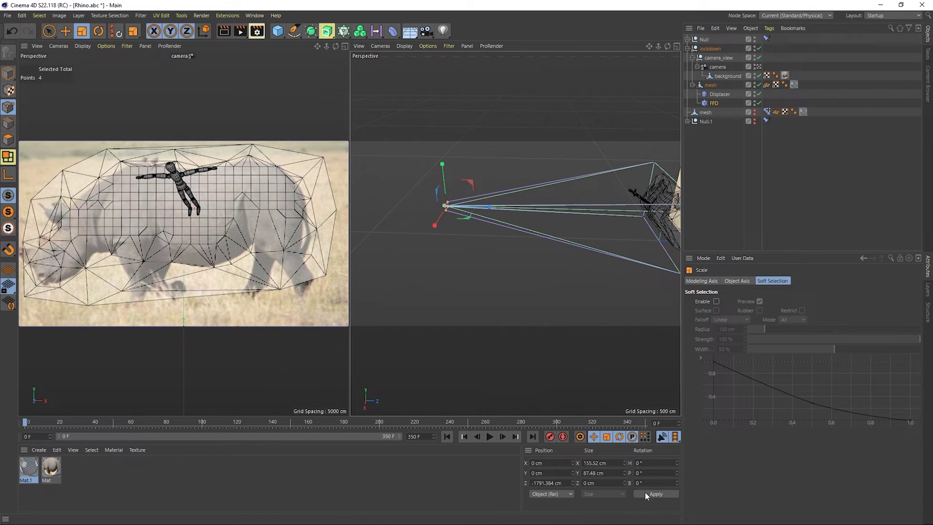
click(605, 463)
text(0)
key(Tab)
text(0)
key(Return)
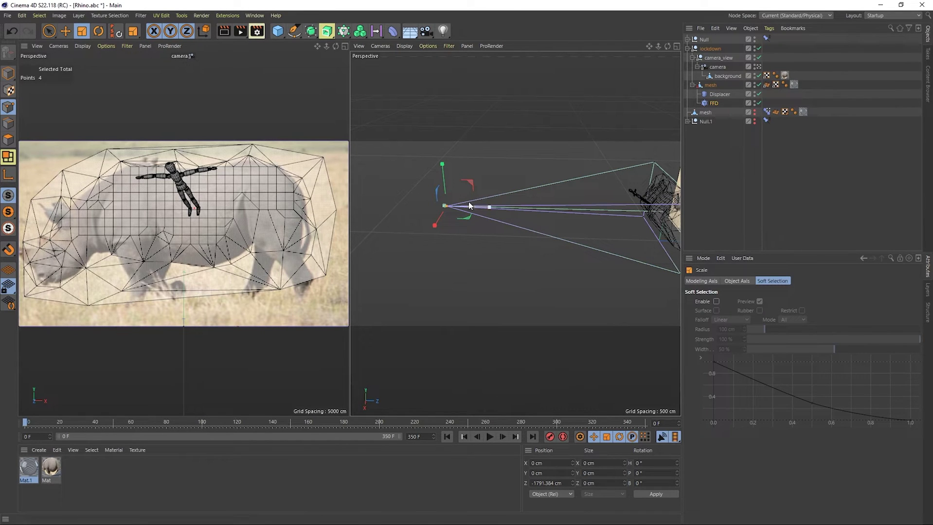
alt+drag(615, 150, 545, 144)
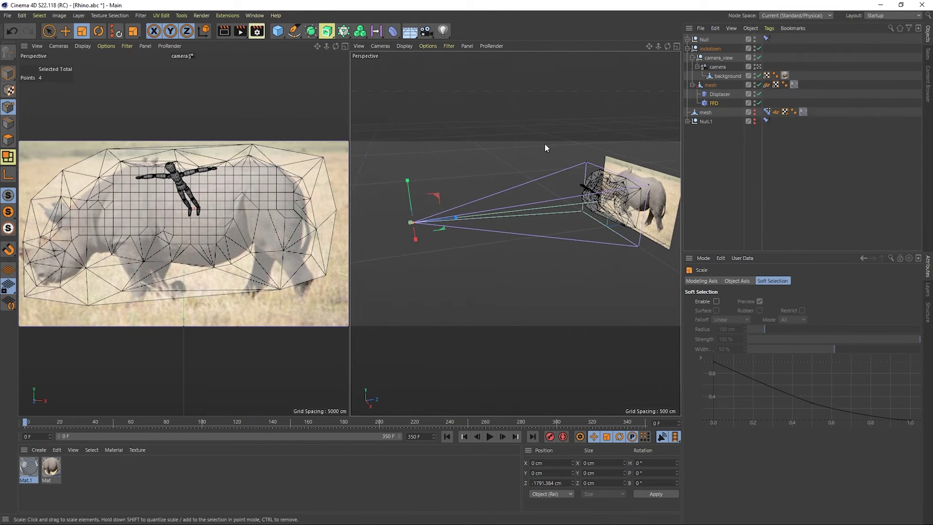
middle_click(217, 193)
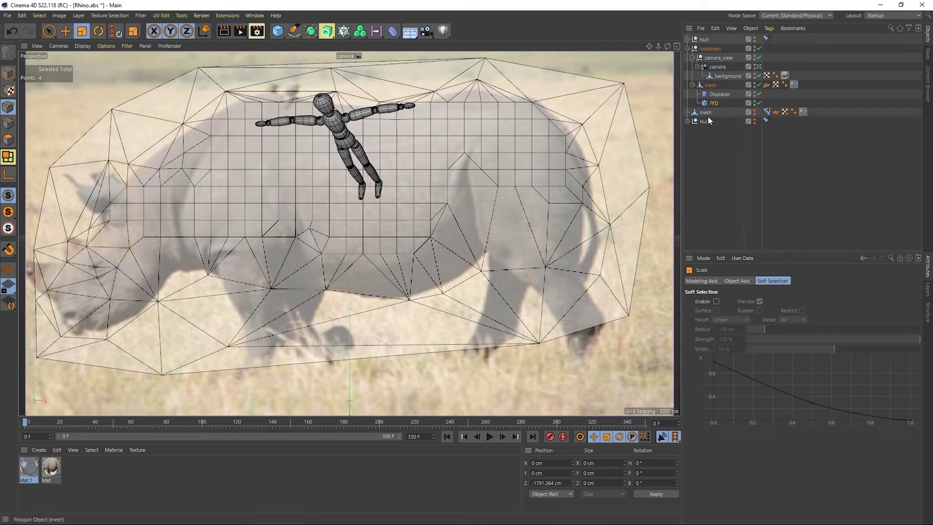
click(759, 104)
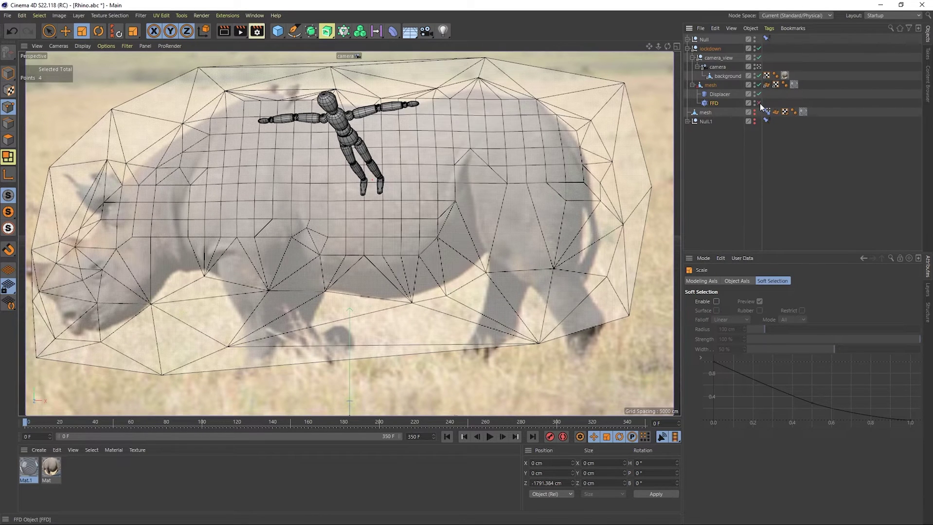
click(759, 103)
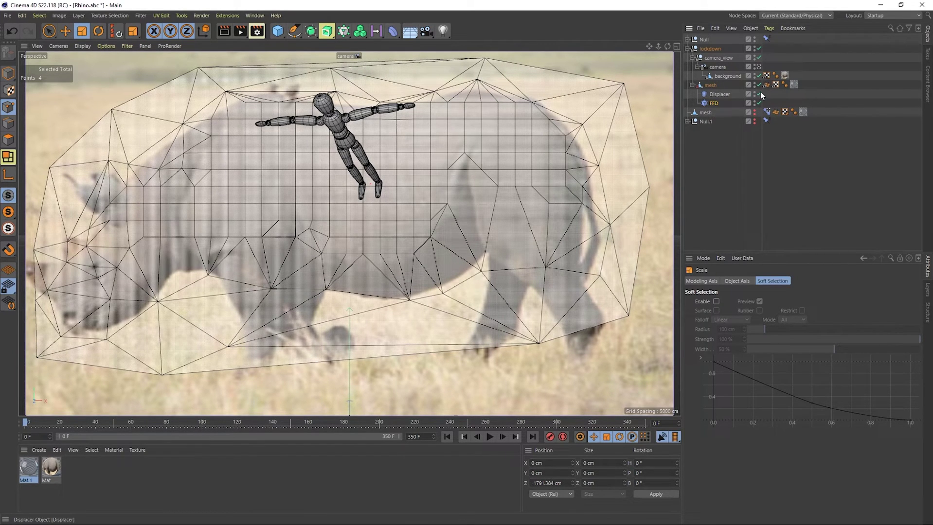
click(759, 93)
click(758, 94)
middle_click(604, 134)
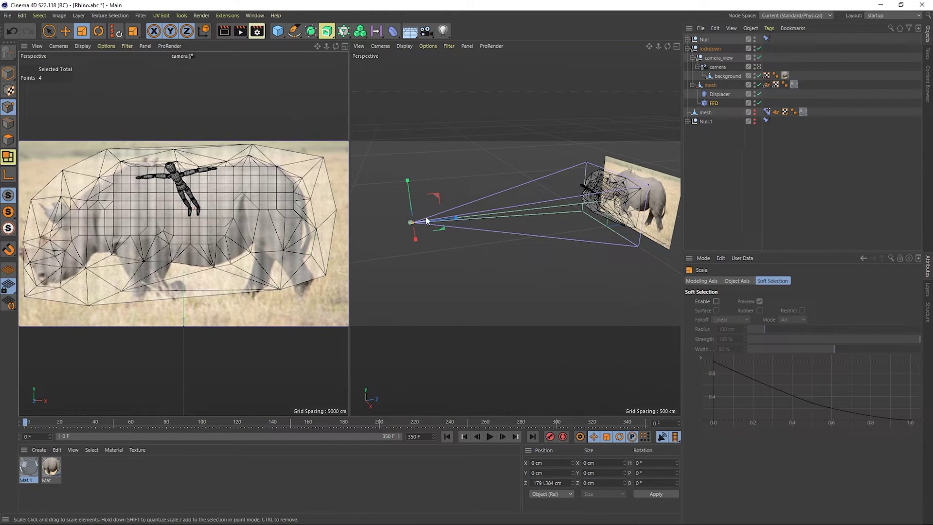
middle_click(262, 180)
middle_click(437, 127)
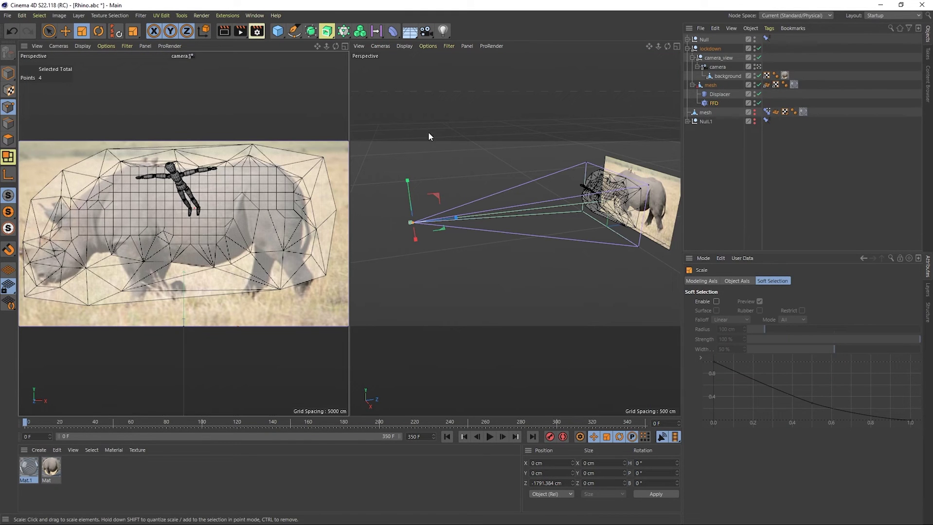
click(758, 94)
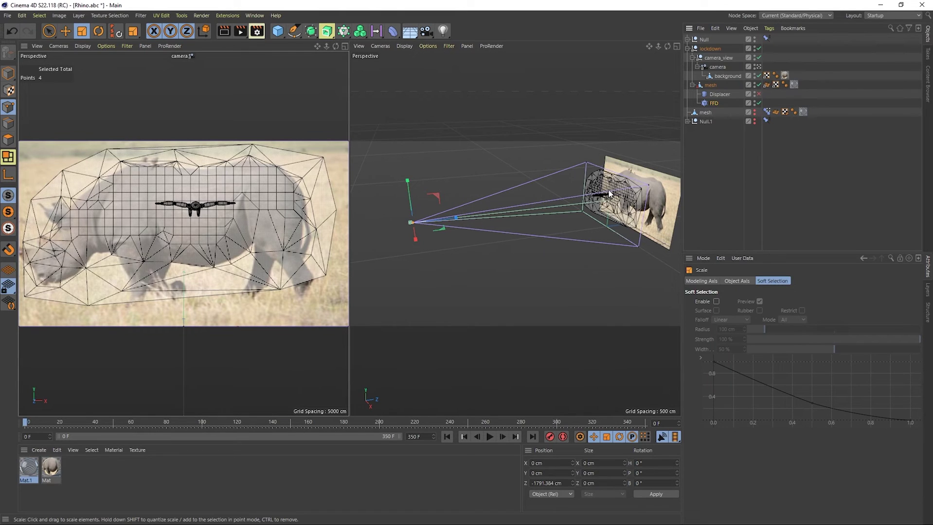
scroll(592, 193, up, 5)
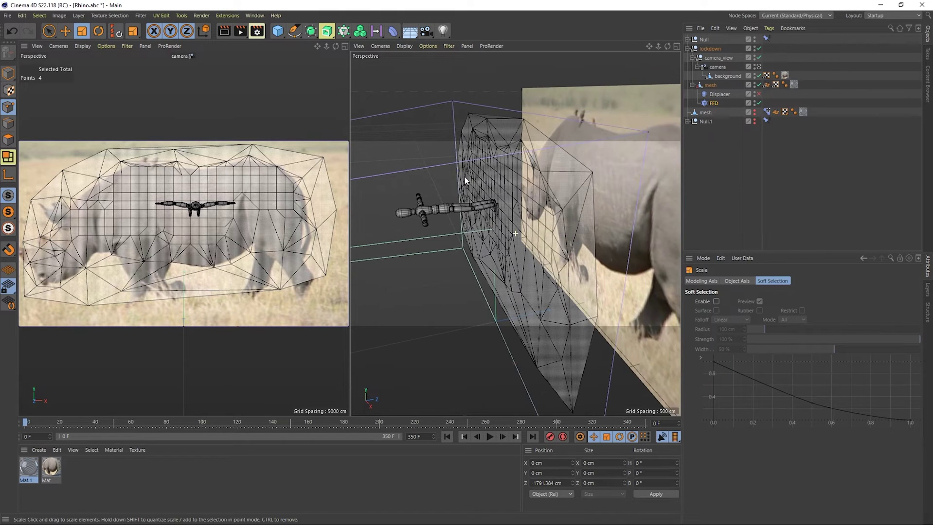
click(759, 94)
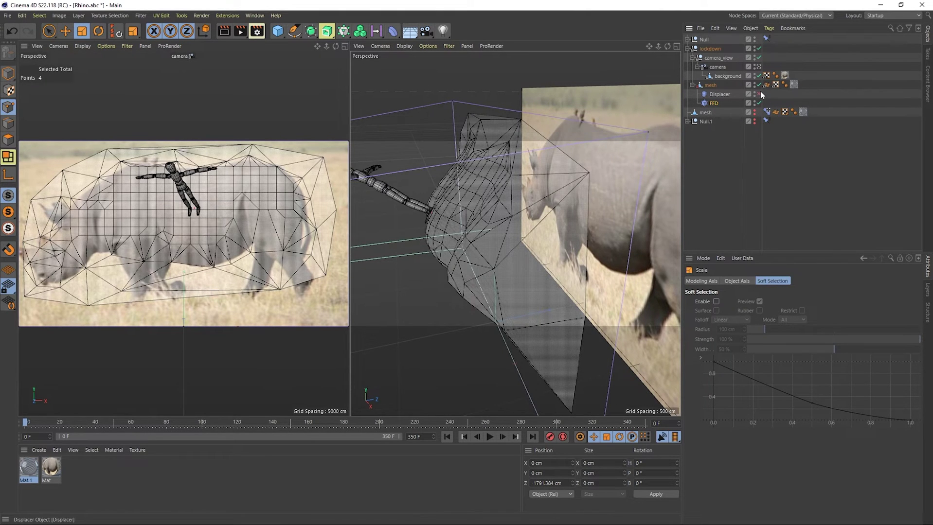
click(758, 94)
click(759, 94)
click(758, 93)
click(758, 94)
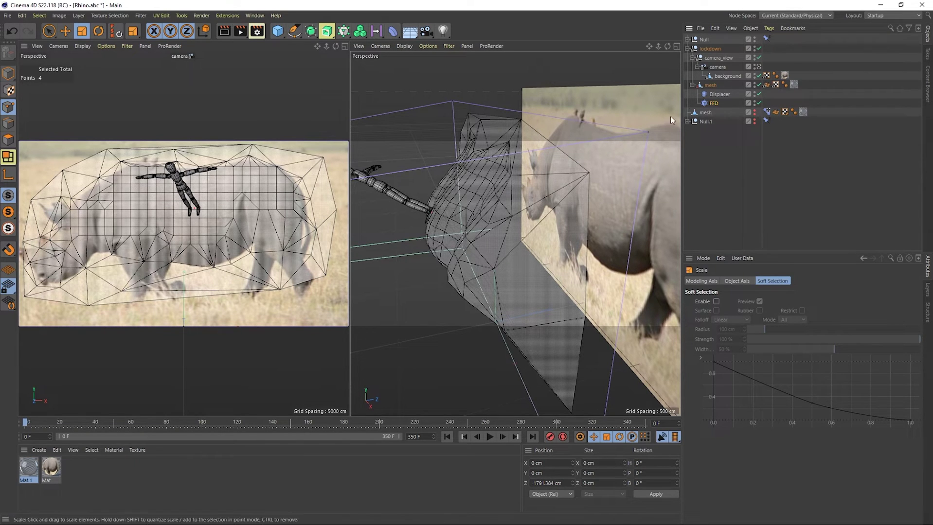
click(758, 95)
click(759, 94)
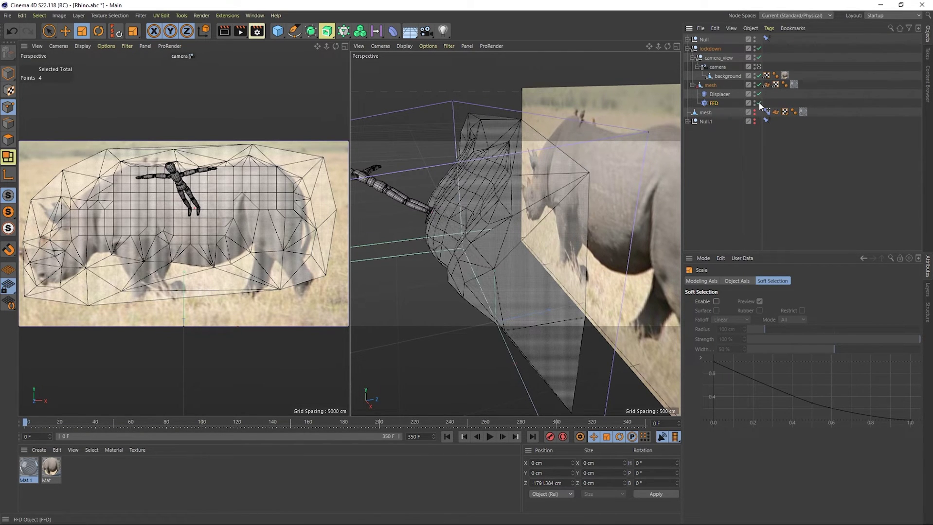
click(759, 103)
click(758, 94)
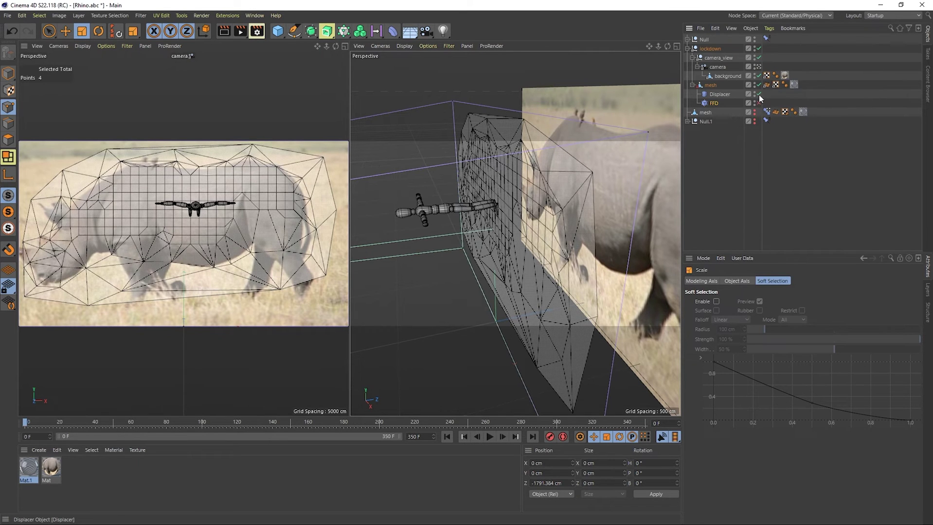
click(758, 95)
click(759, 102)
alt+right_drag(528, 141, 484, 159)
middle_click(264, 158)
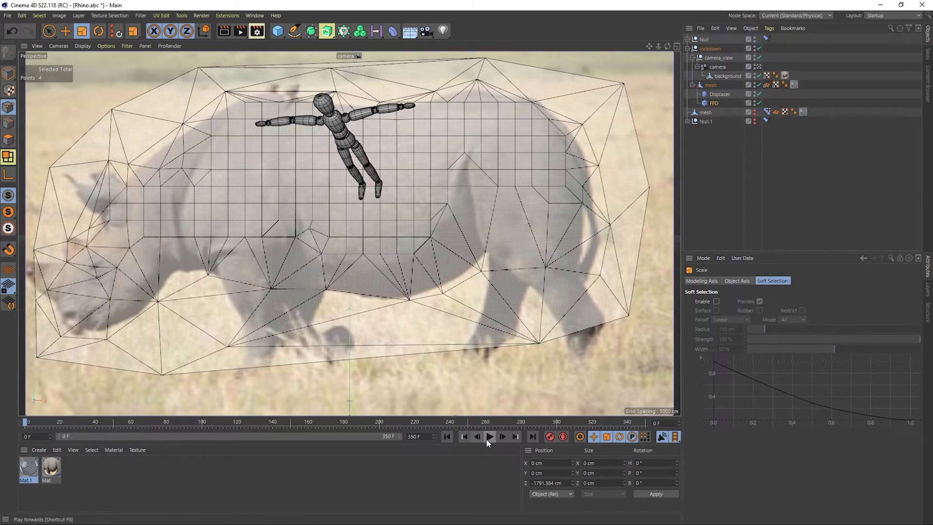
- Play the animation to frame 260, hide the Null.1 mannequin figure, and select the rhino mesh
click(488, 438)
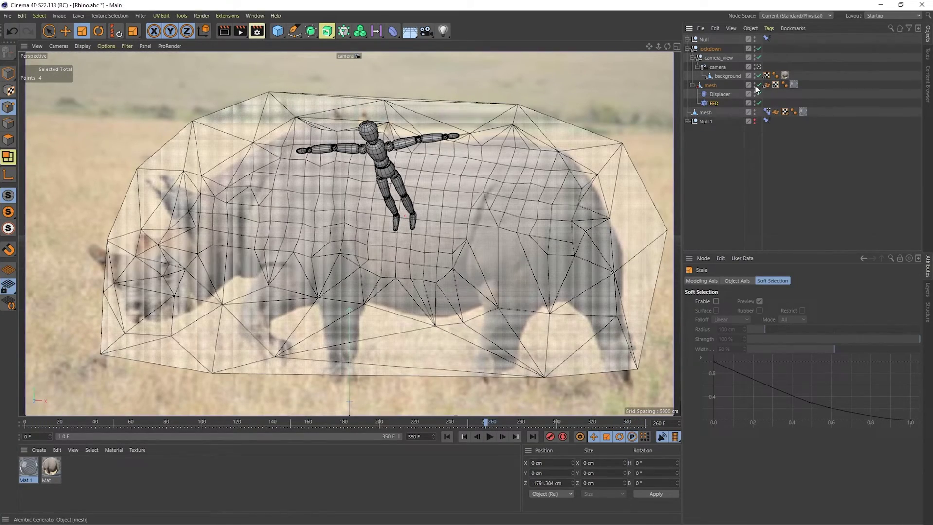
click(706, 121)
drag(708, 123, 756, 37)
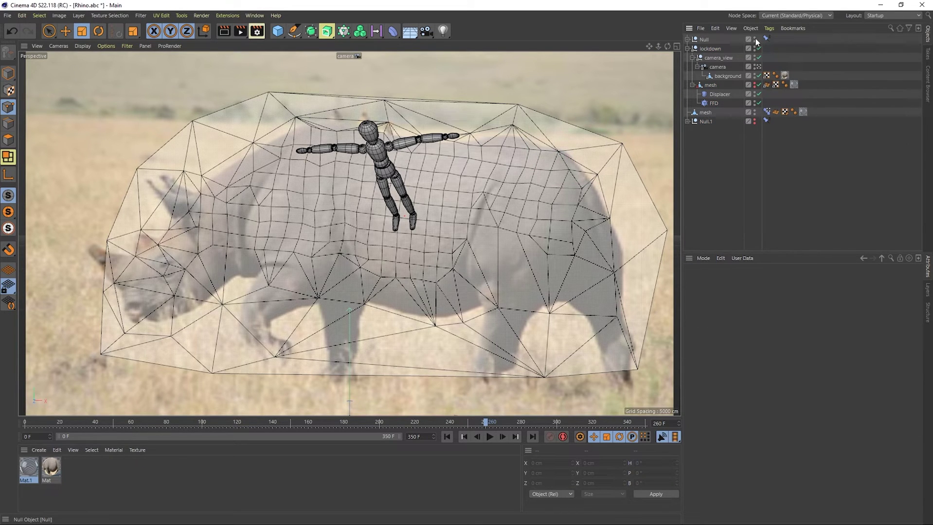
click(754, 41)
click(369, 126)
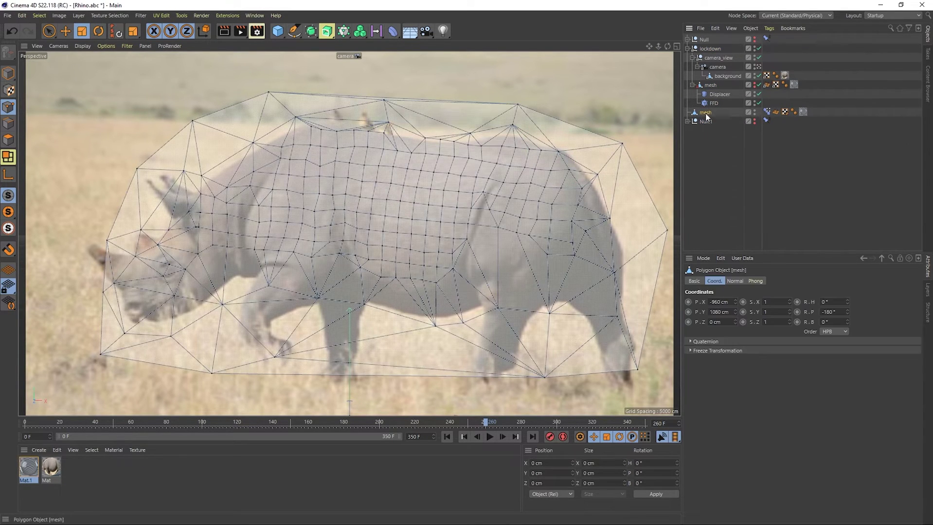
- Switch the Cinema 4D workspace to the Standard layout
click(256, 15)
mouse_move(320, 30)
mouse_move(431, 70)
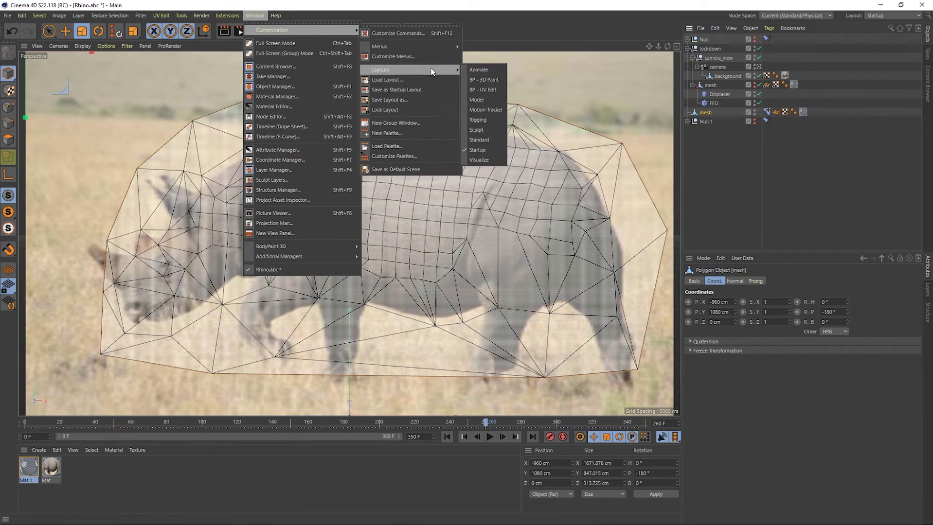
click(485, 142)
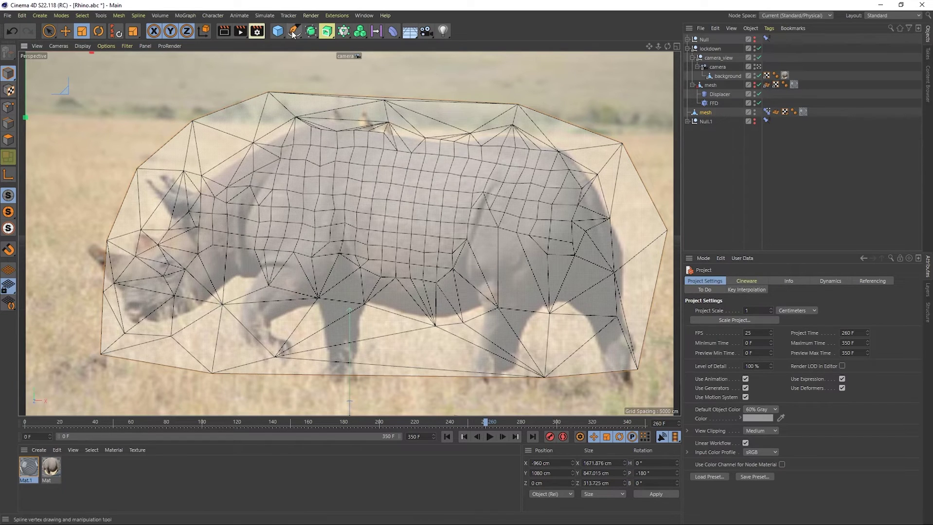
- Add a Hair object to the rhino mesh from the Simulate menu
click(263, 16)
mouse_move(284, 90)
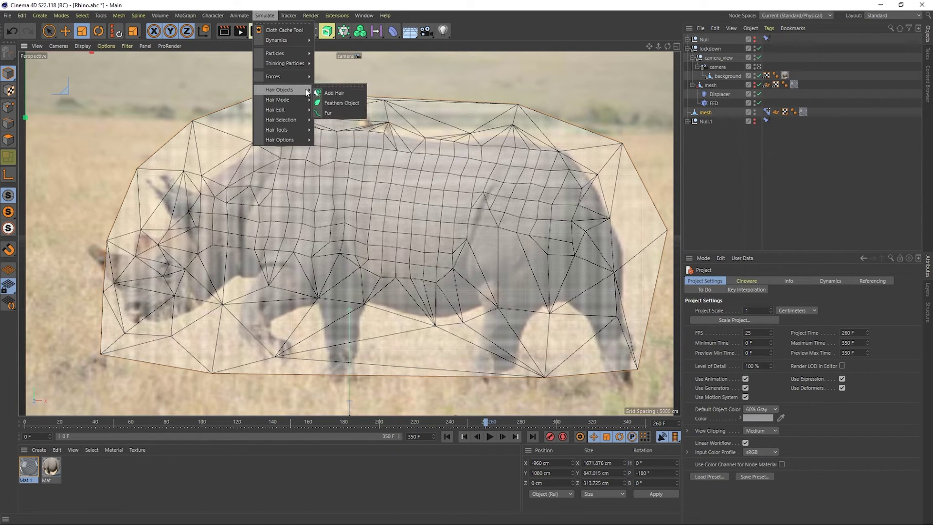
click(322, 92)
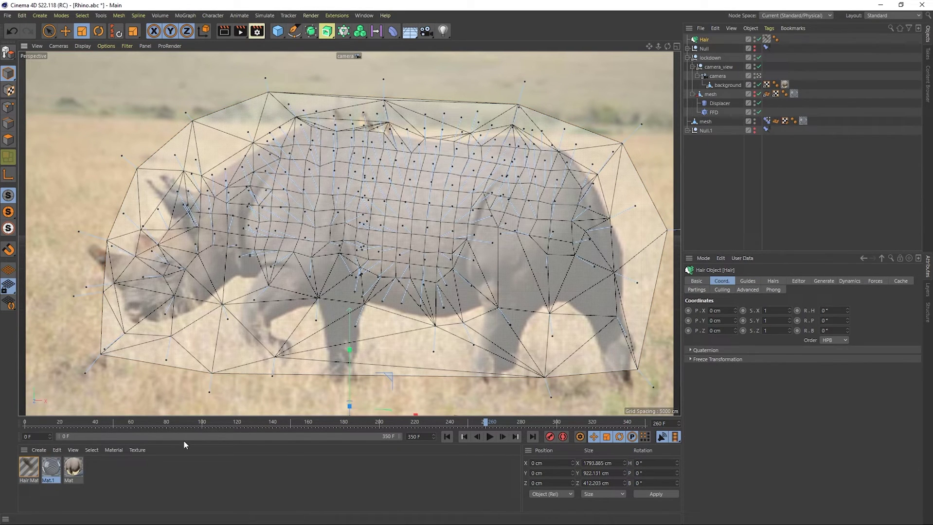
- Play the animation from frame 0 to check the hair follows the mesh
click(28, 425)
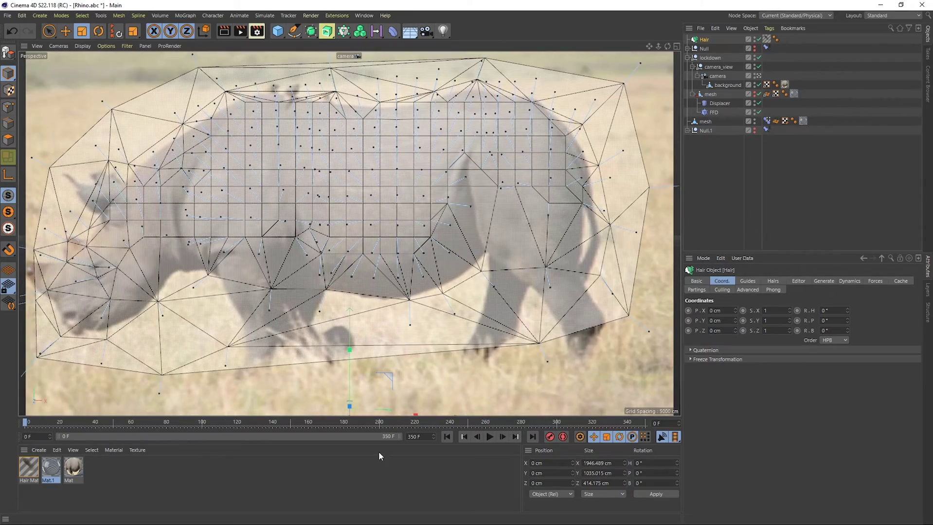
click(489, 437)
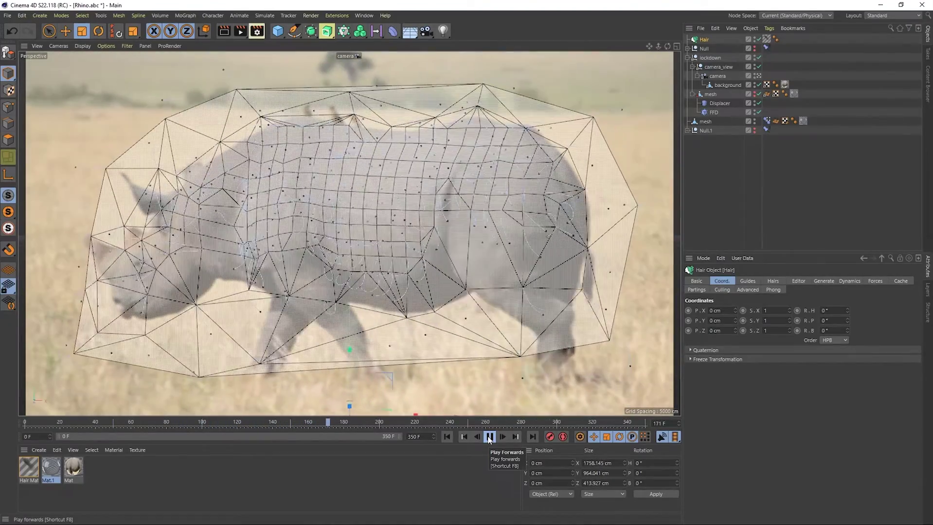
click(488, 436)
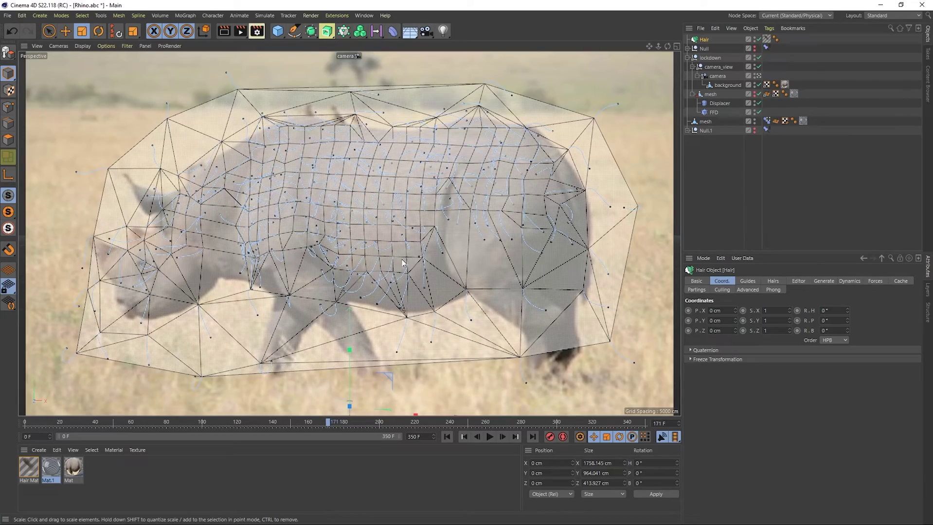
key(shift+f)
key(F8)
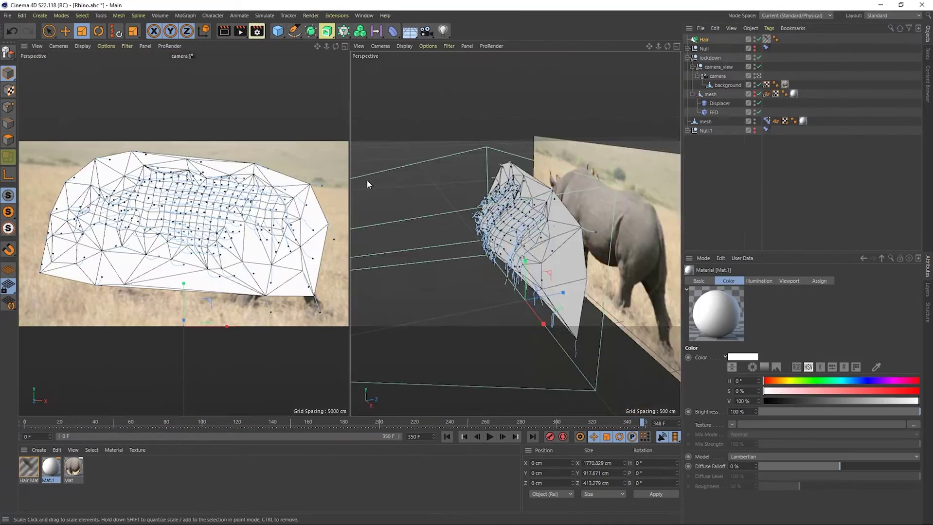
- Return to the first frame and delete the mesh's Normal tag
alt+drag(367, 183, 437, 204)
click(447, 436)
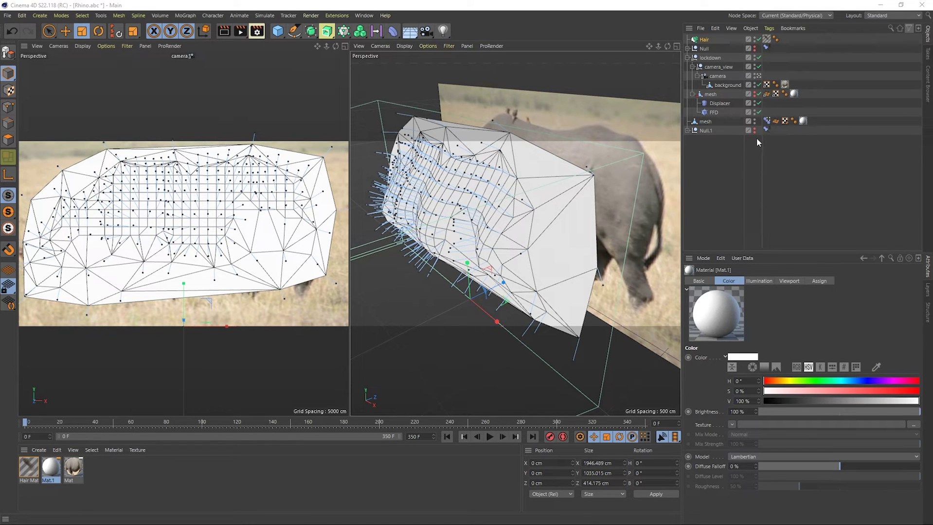
click(775, 122)
key(Delete)
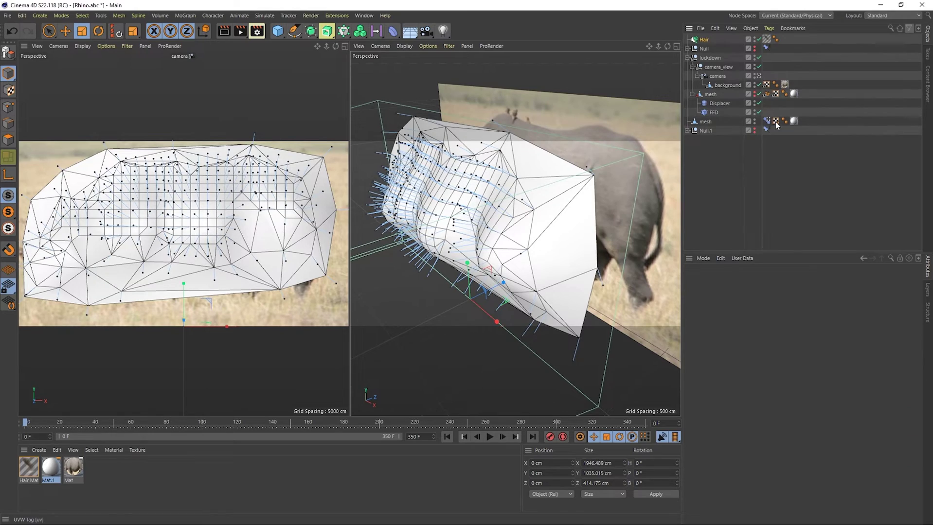
alt+drag(453, 224, 467, 255)
- Set Mat.1's colour brightness to 52% and enable Reflectance with Width 70%, Falloff 24%
double_click(51, 468)
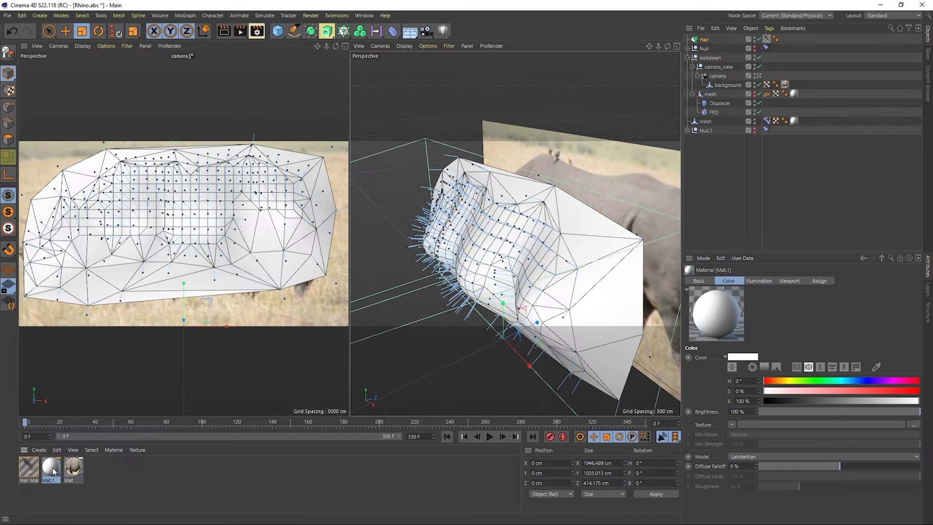
click(342, 139)
drag(347, 139, 361, 139)
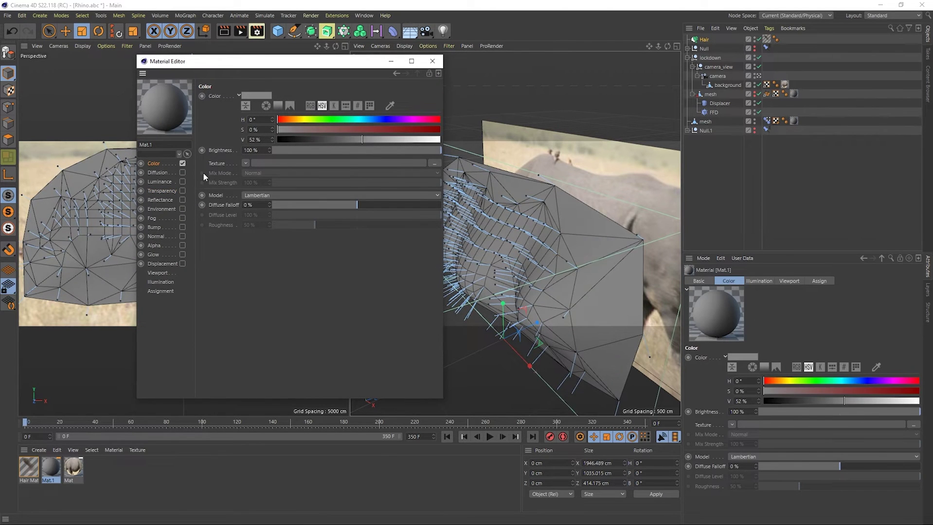
click(182, 200)
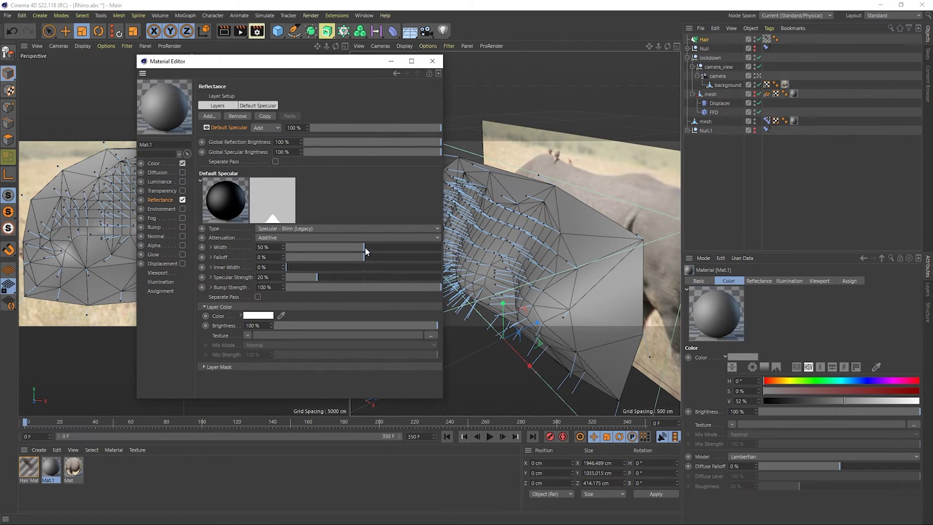
drag(365, 247, 383, 258)
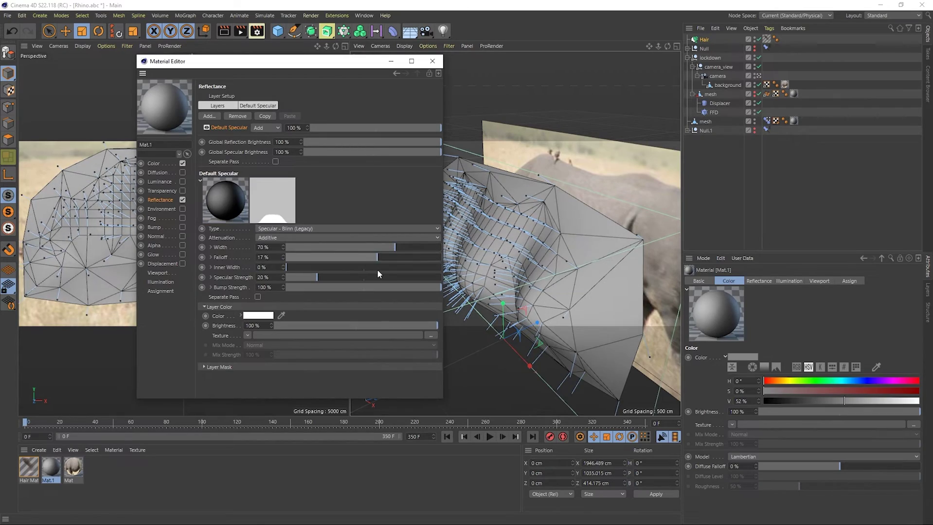
click(432, 61)
- Play the animation to review the hair, then deselect Mat.1
click(490, 436)
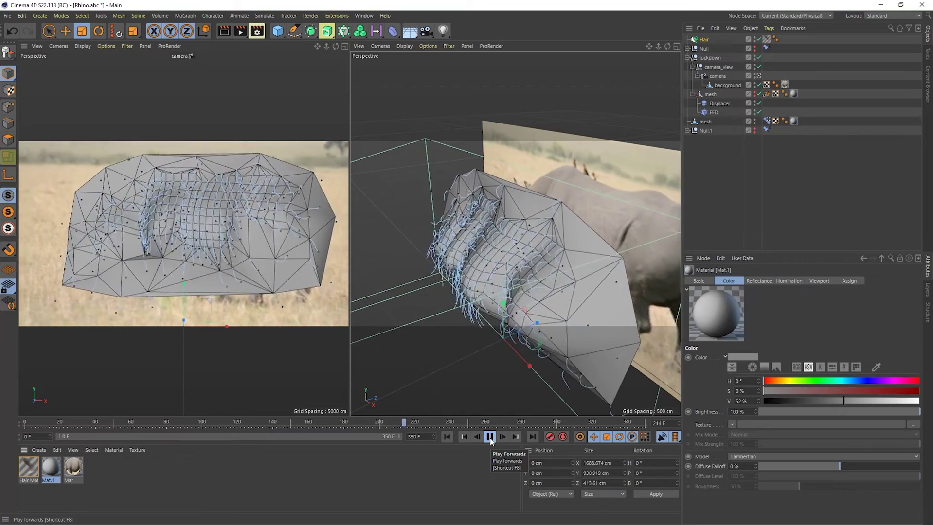
click(490, 438)
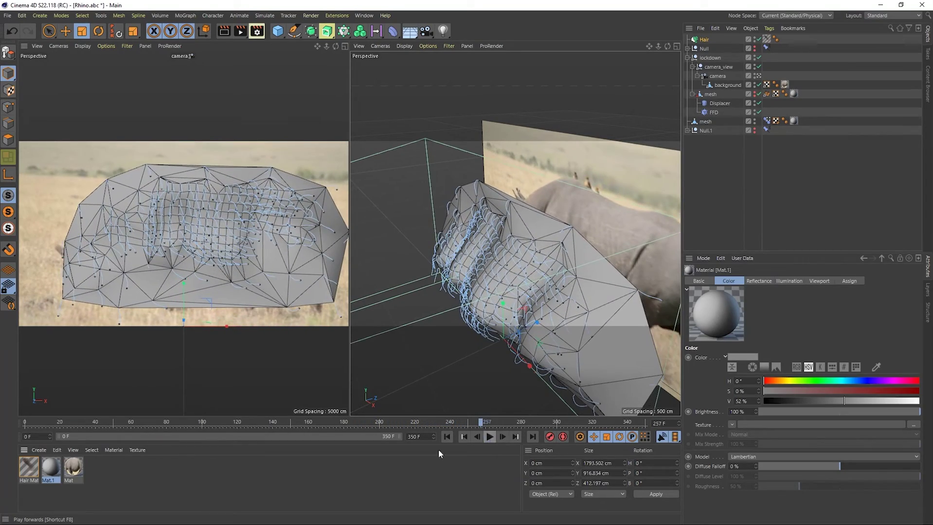
click(107, 462)
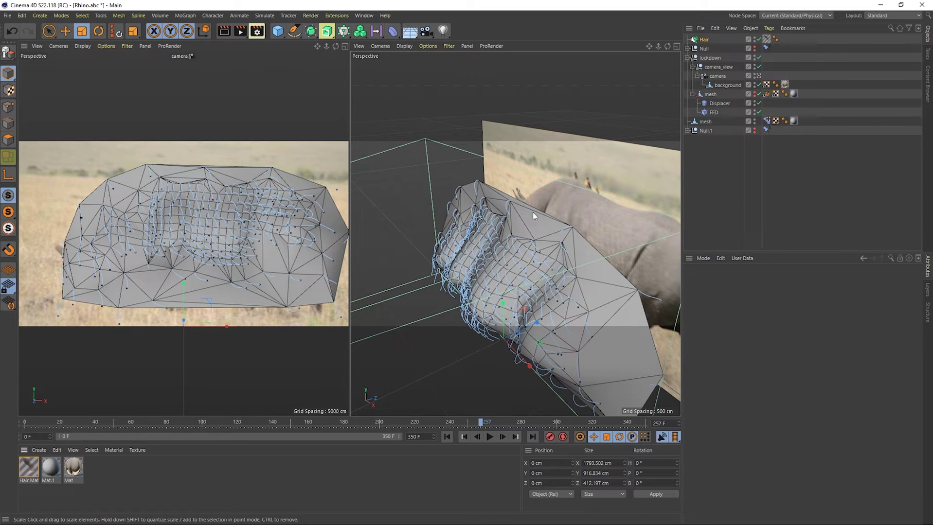
- Create a new default material, Mat.2, and apply it to the mesh
click(43, 449)
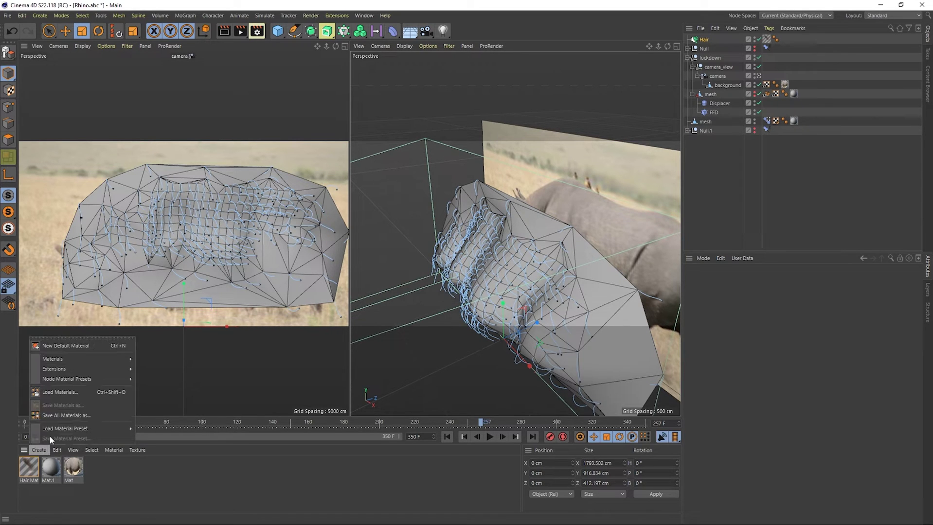
click(71, 346)
drag(28, 469, 599, 279)
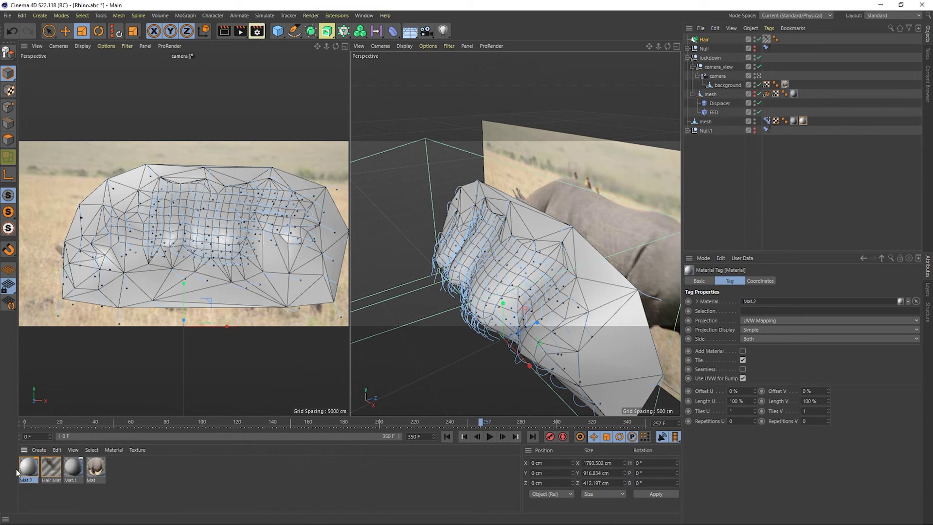
- Load the 2_rhinoNoBorders footage image as Mat.2's Color texture, keeping its original location
double_click(22, 469)
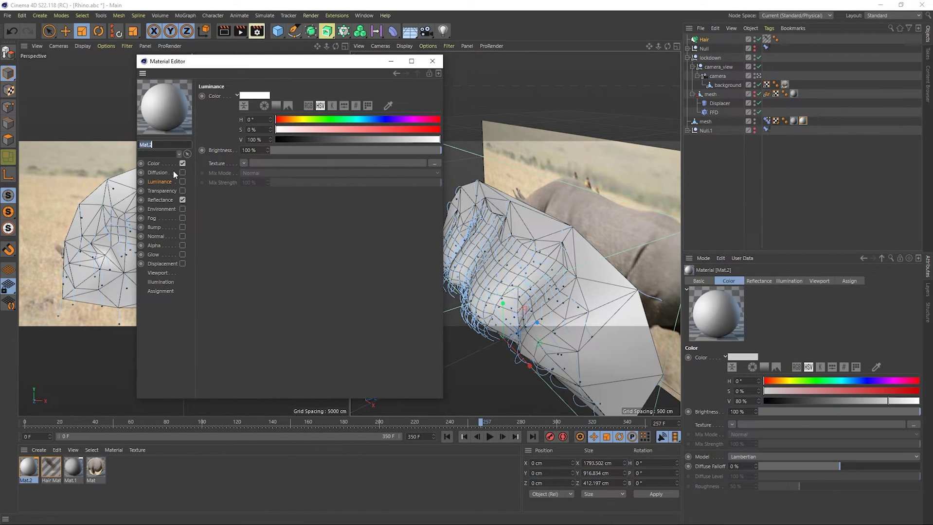
click(154, 163)
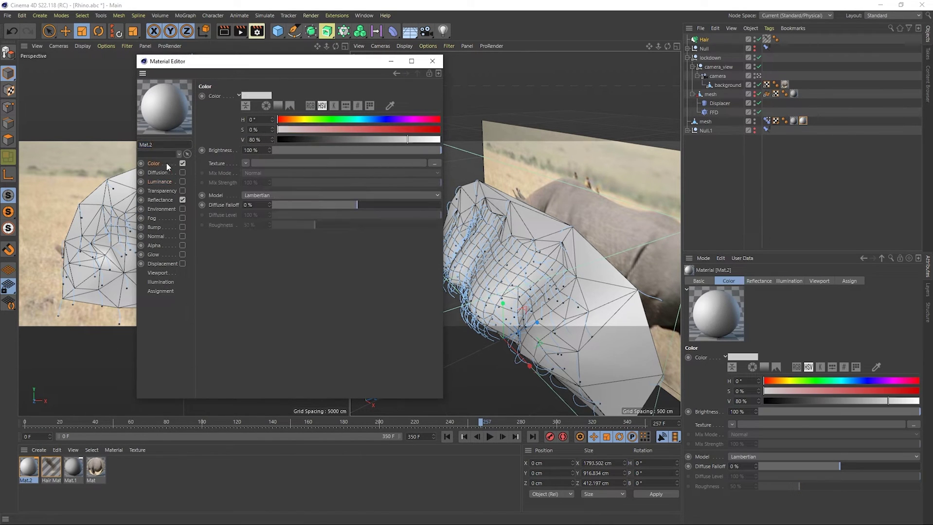
click(321, 165)
click(314, 151)
click(544, 392)
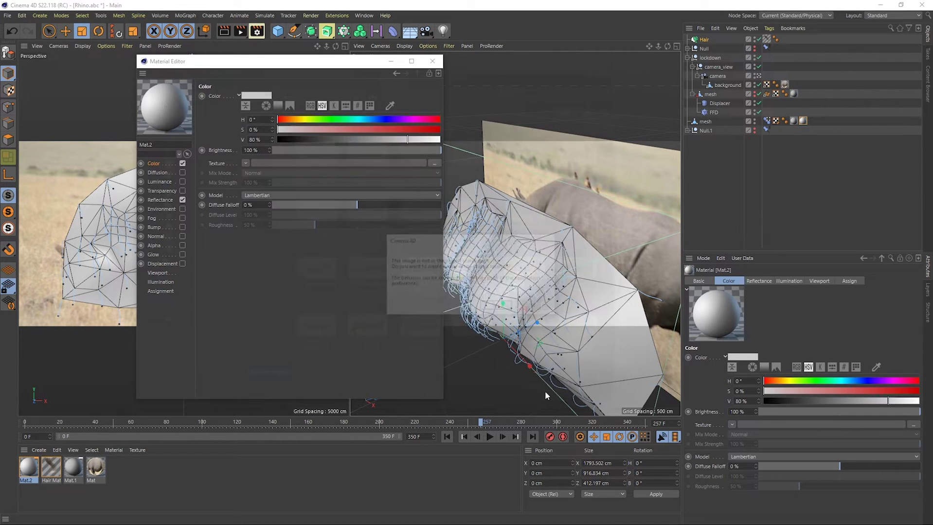
click(536, 310)
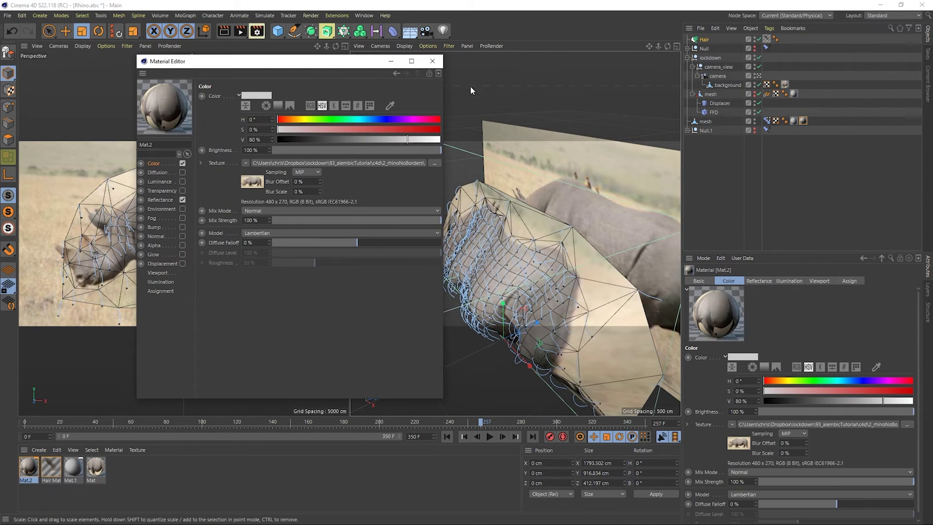
click(438, 66)
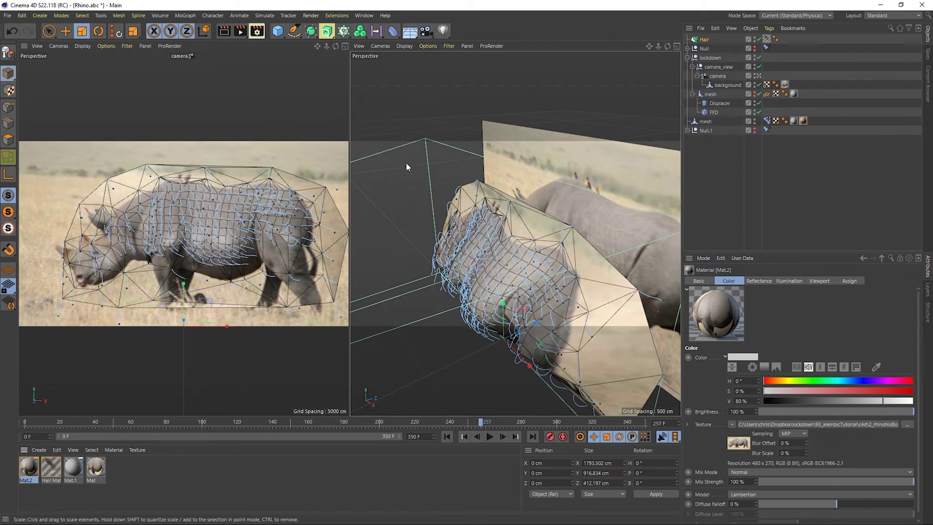
- Orbit around the textured rhino to inspect it, then return to frame 0
alt+drag(407, 166, 419, 225)
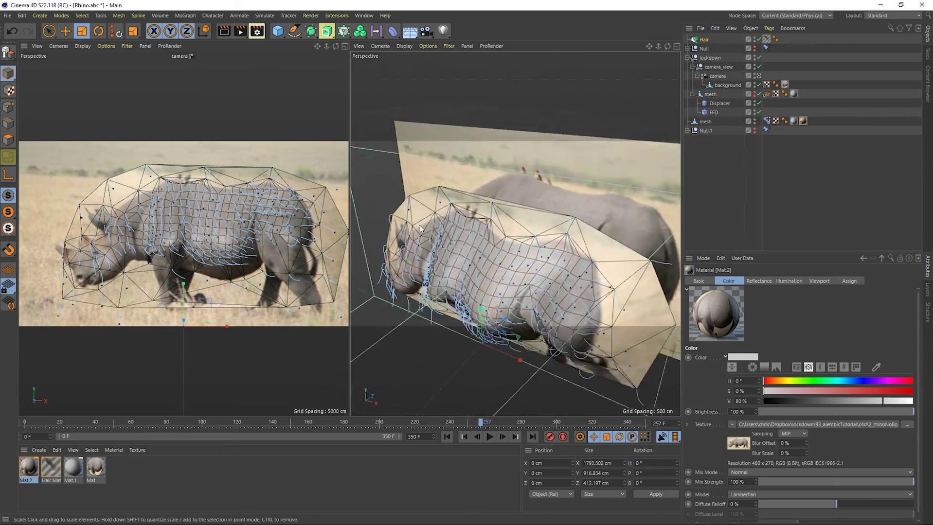
alt+right_drag(419, 225, 385, 233)
alt+drag(385, 233, 372, 250)
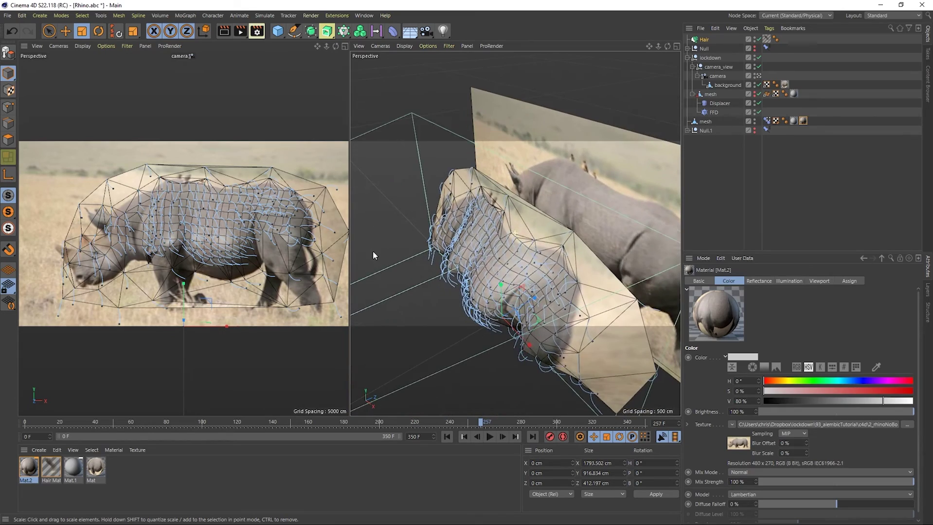
click(25, 422)
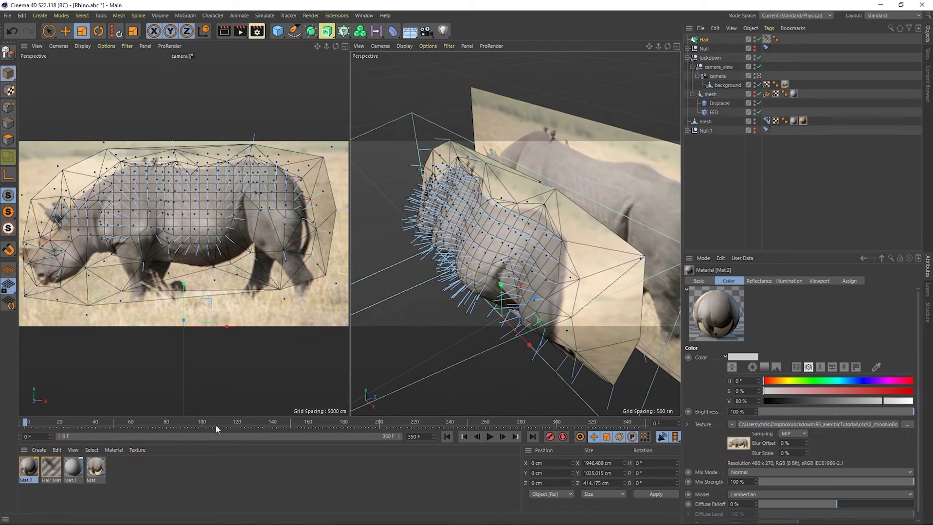
- Play the animation, scrub to frame 42, and turn on the front layer's visibility
click(488, 437)
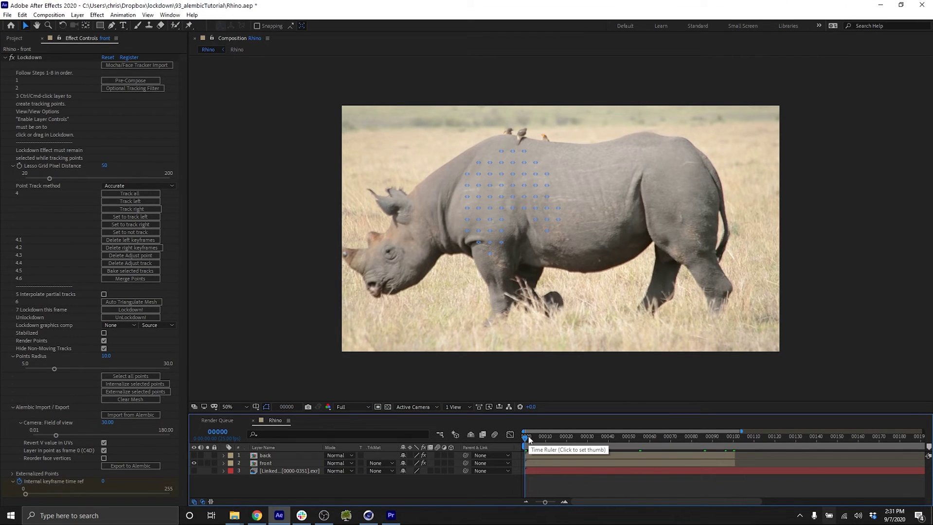
mouse_move(529, 440)
mouse_down()
mouse_move(612, 452)
mouse_move(522, 440)
mouse_up()
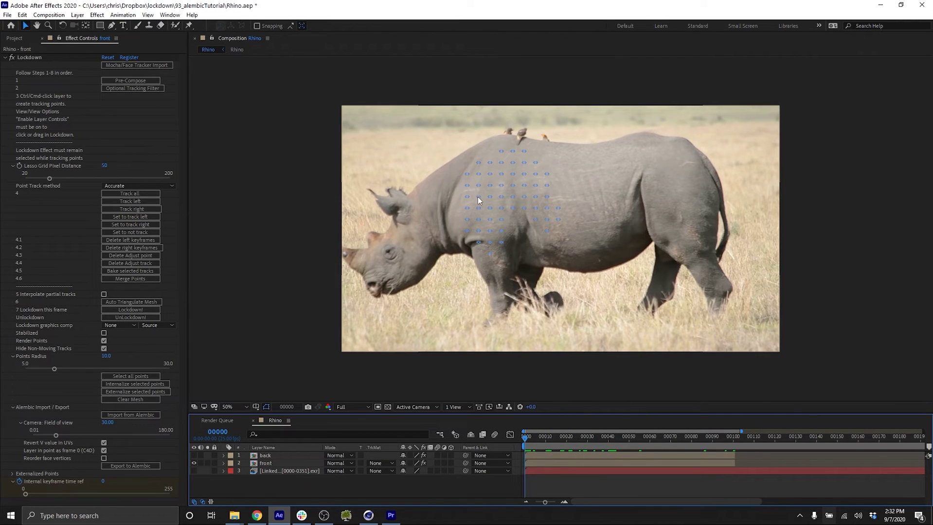
click(194, 463)
click(274, 456)
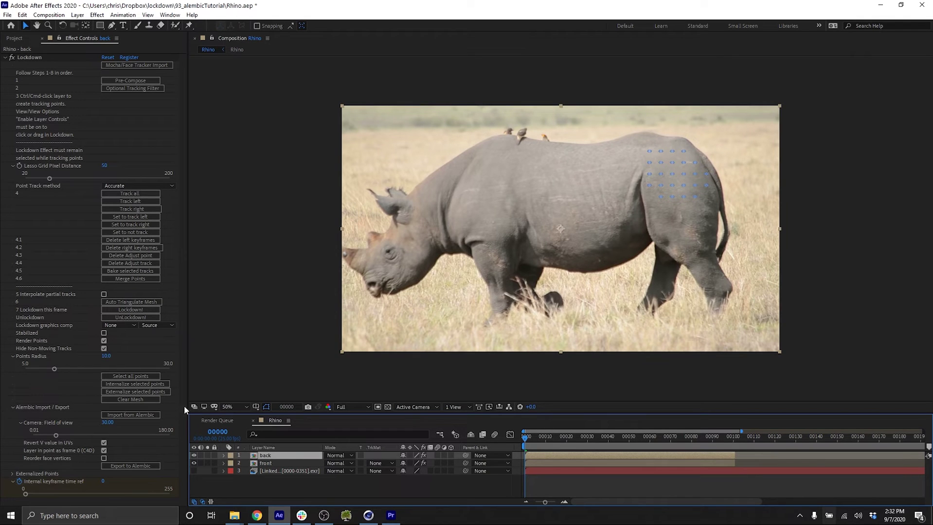
click(146, 467)
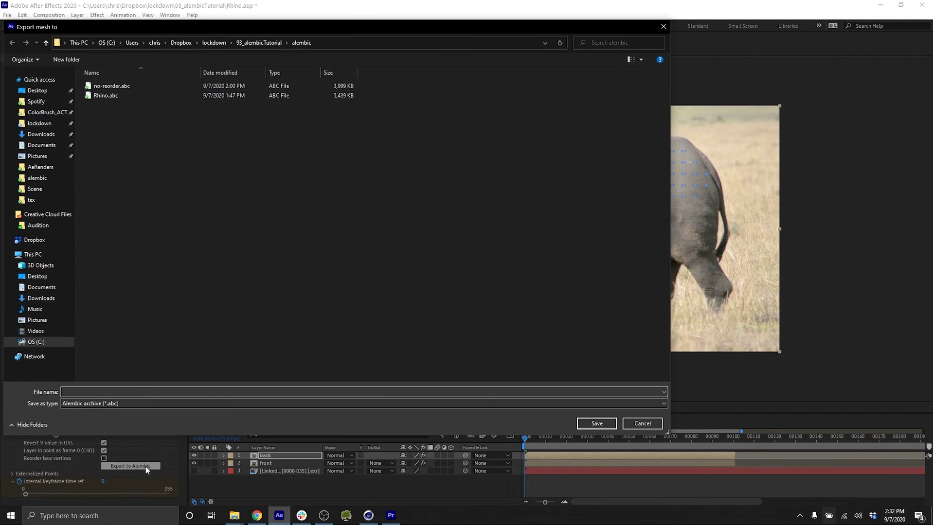
text(backmesh)
key(Return)
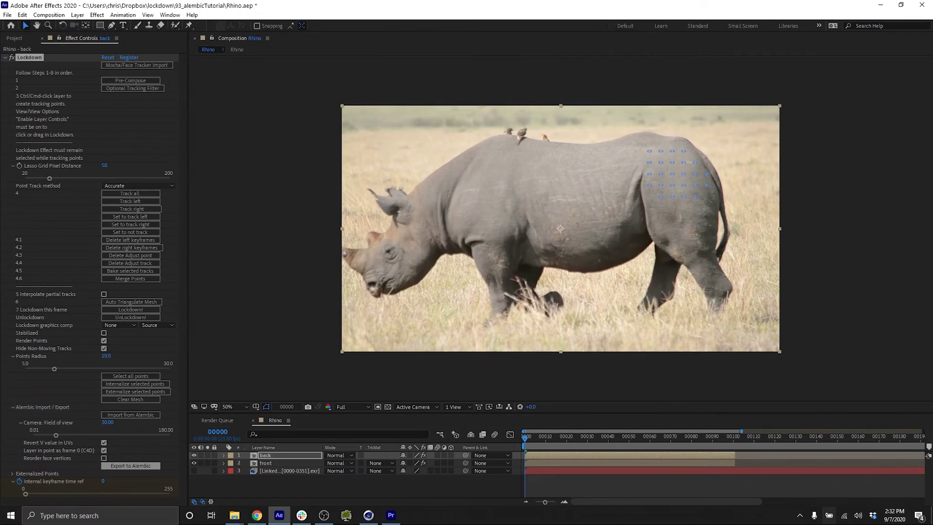
click(271, 458)
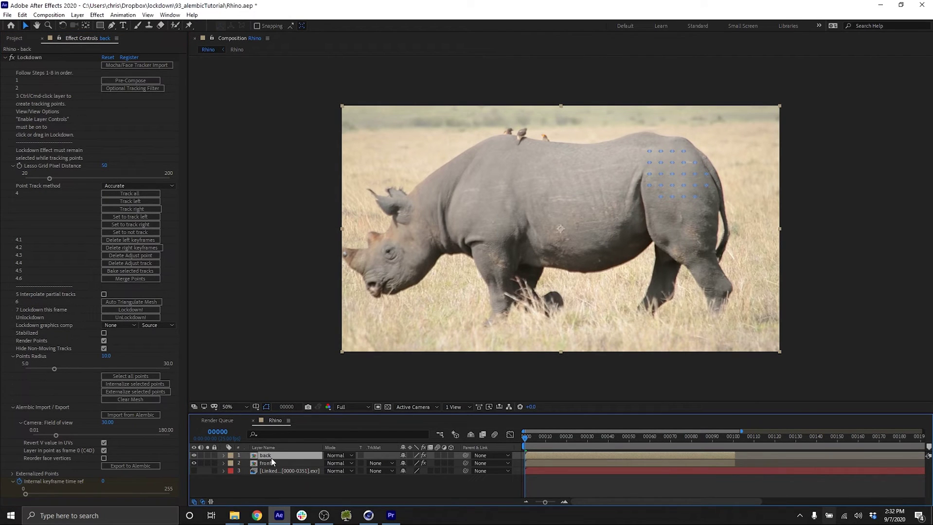
key(Delete)
click(272, 459)
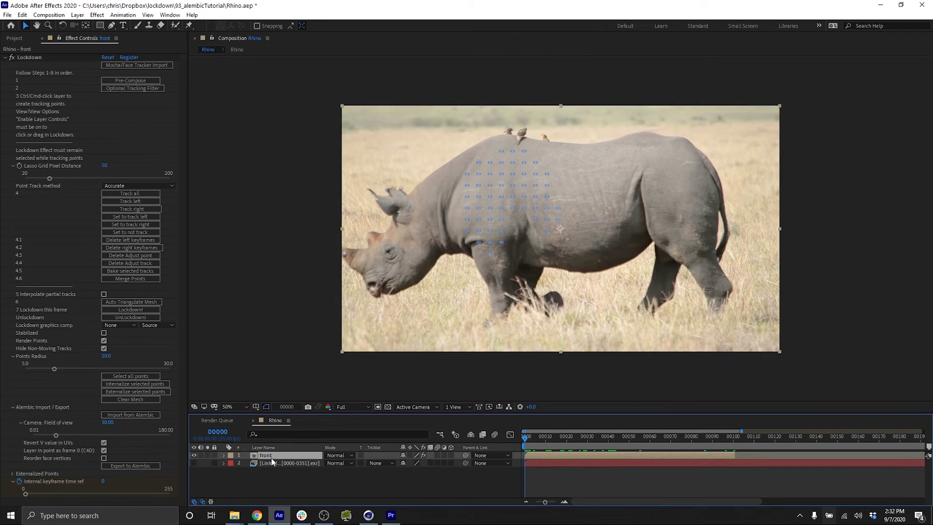
click(150, 416)
click(179, 88)
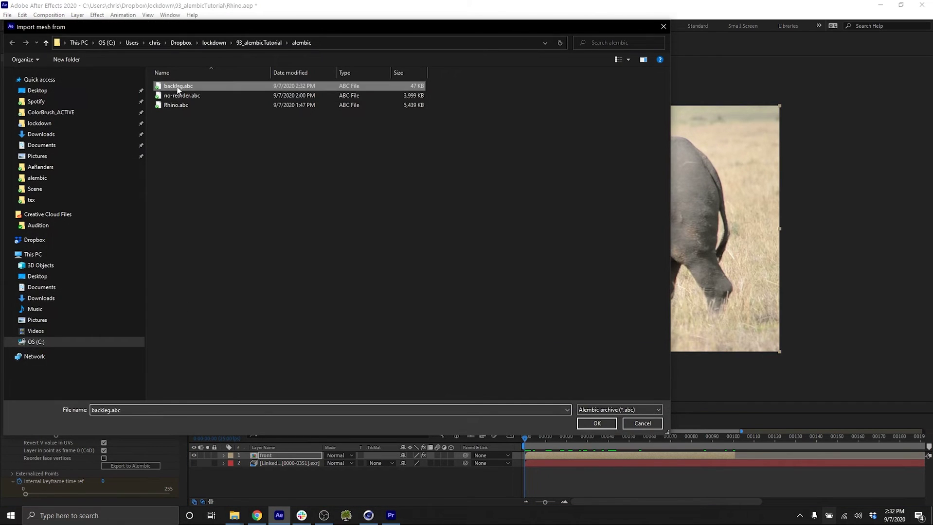
double_click(178, 88)
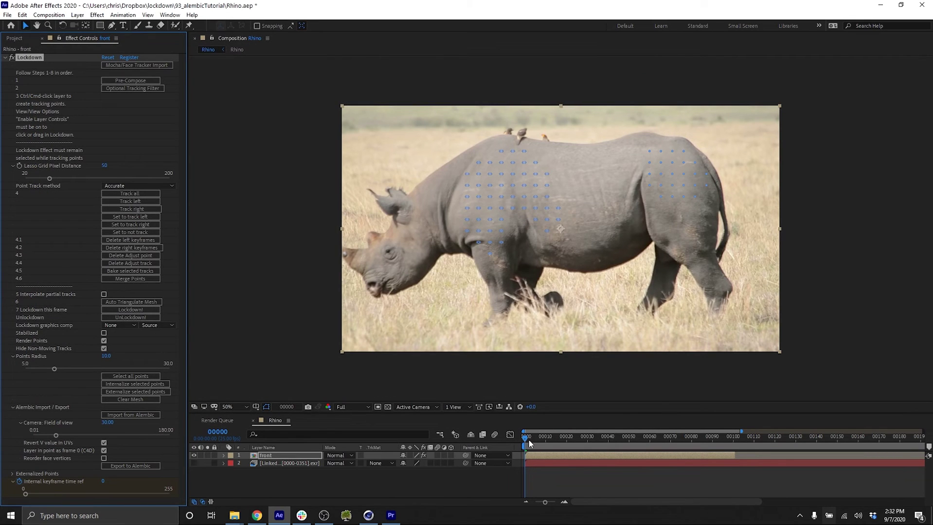
- Scrub the footage to check the points and undo to restore the back layer's rear points
mouse_move(529, 443)
mouse_down()
mouse_move(712, 451)
mouse_move(521, 438)
mouse_up()
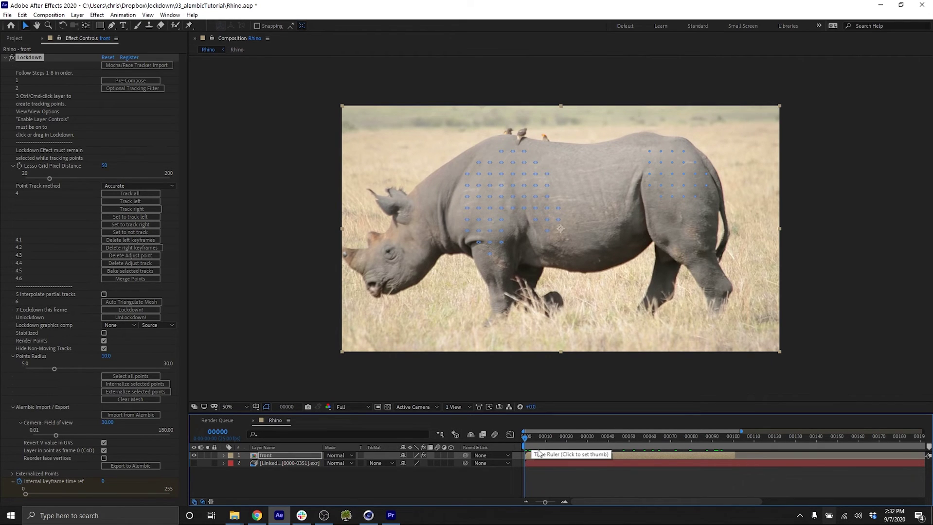
drag(531, 440, 555, 440)
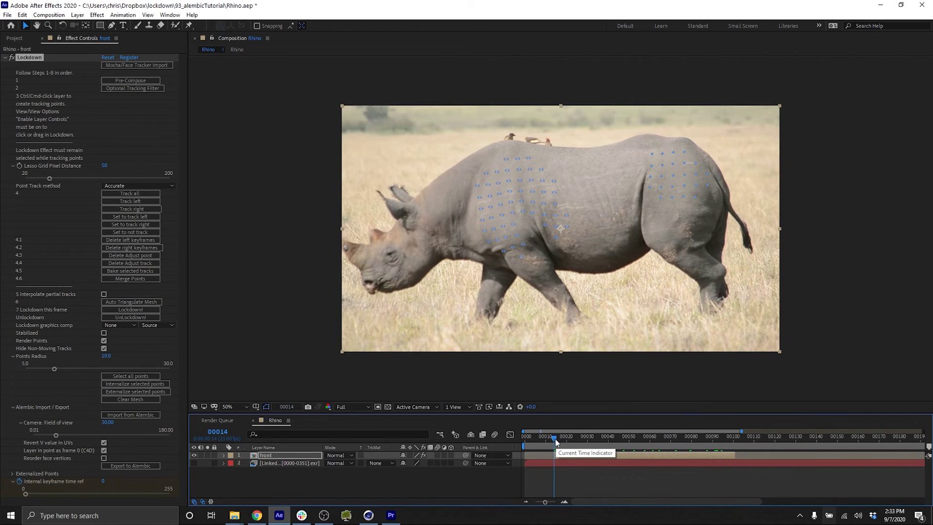
drag(554, 439, 517, 436)
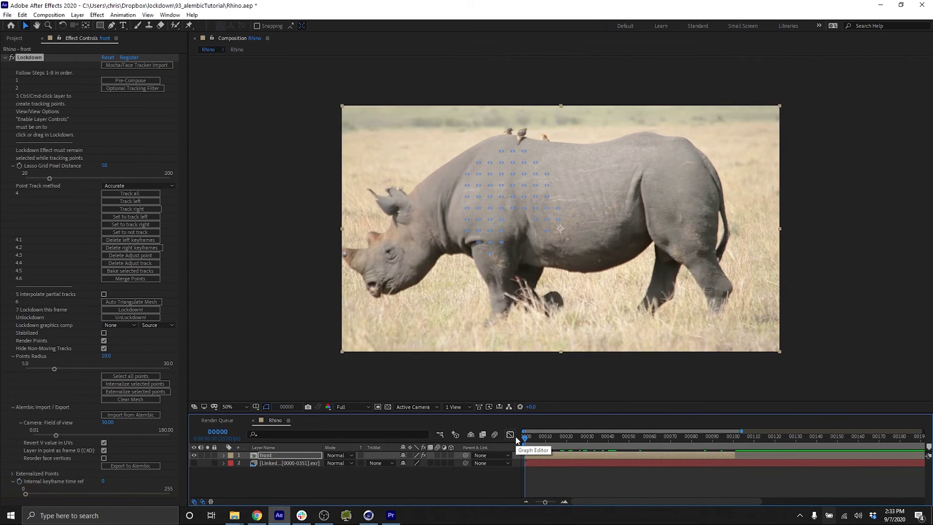
key(ctrl+z)
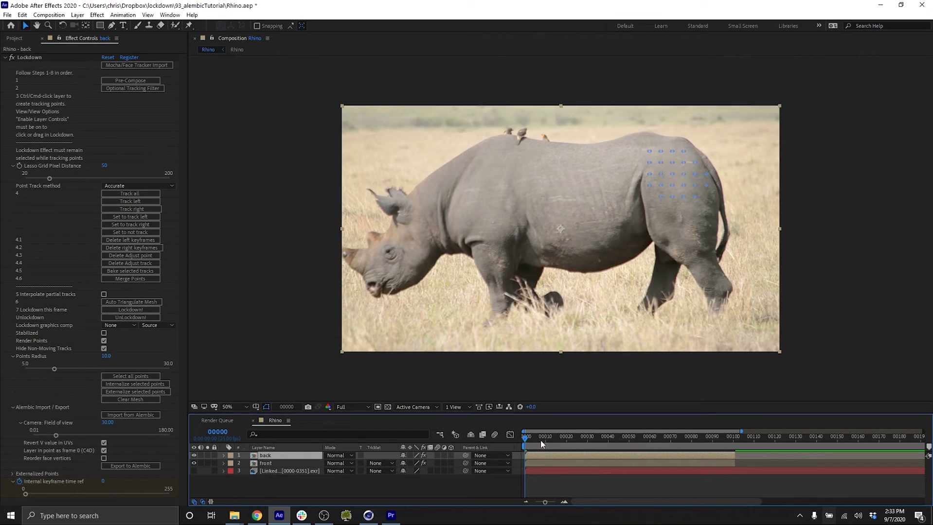
drag(539, 440, 572, 440)
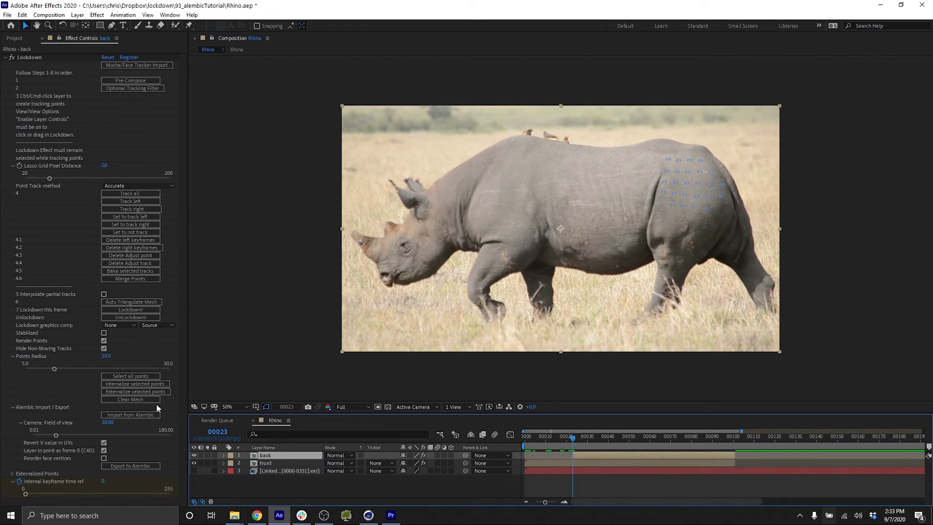
- Export the back layer's points to Alembic as back_leg_timeOffset.abc
click(130, 465)
text(back_leg_timeOff)
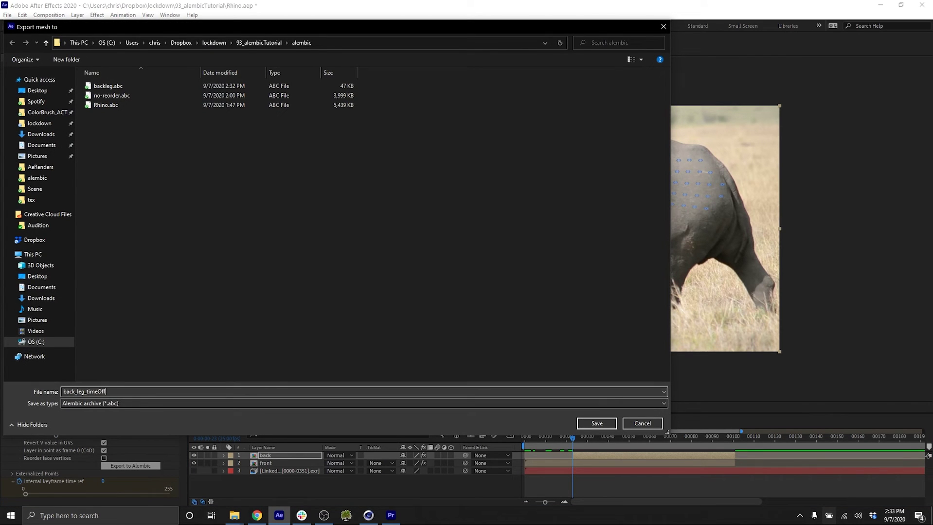
key(Return)
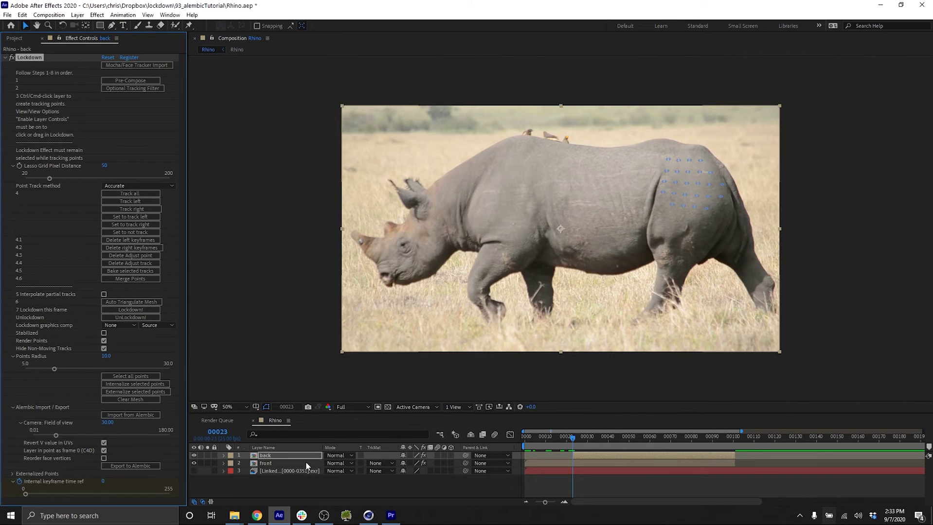
- Import back_leg_timeOffset.abc onto the front layer and hide the back layer
click(305, 463)
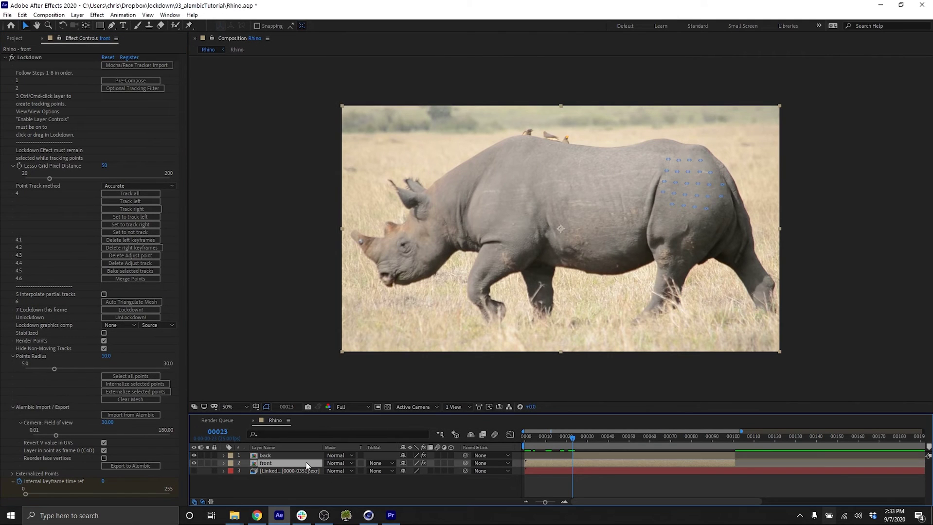
click(150, 414)
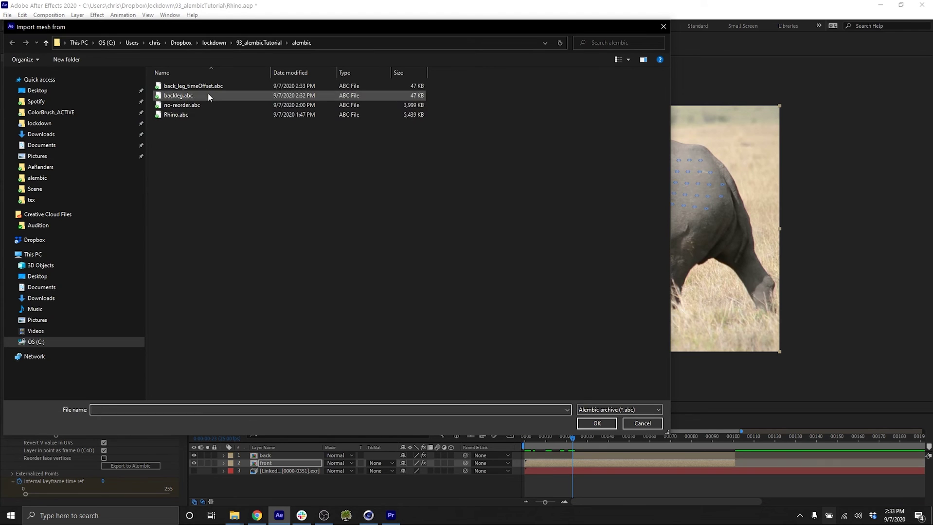
double_click(212, 88)
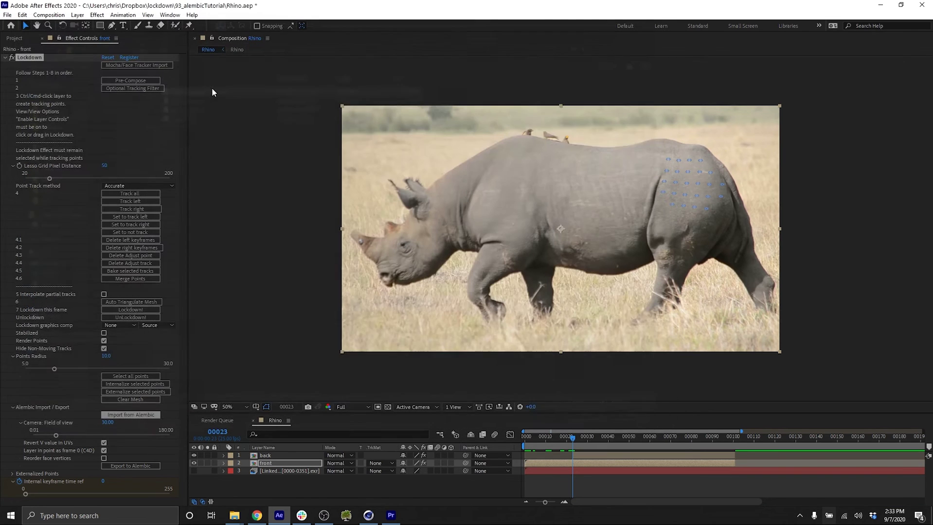
click(195, 456)
- Lasso the front layer's rear-leg points with the Lockdown effect active
drag(572, 438, 609, 465)
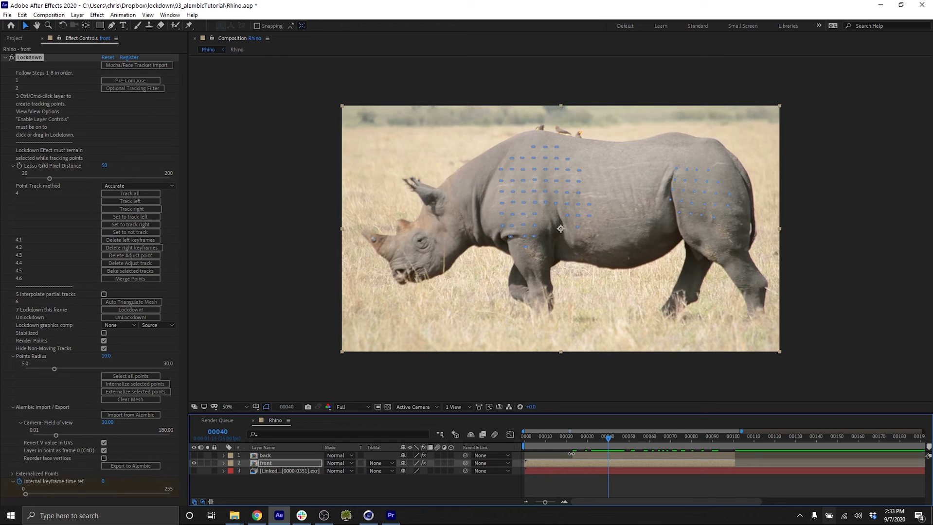
click(571, 455)
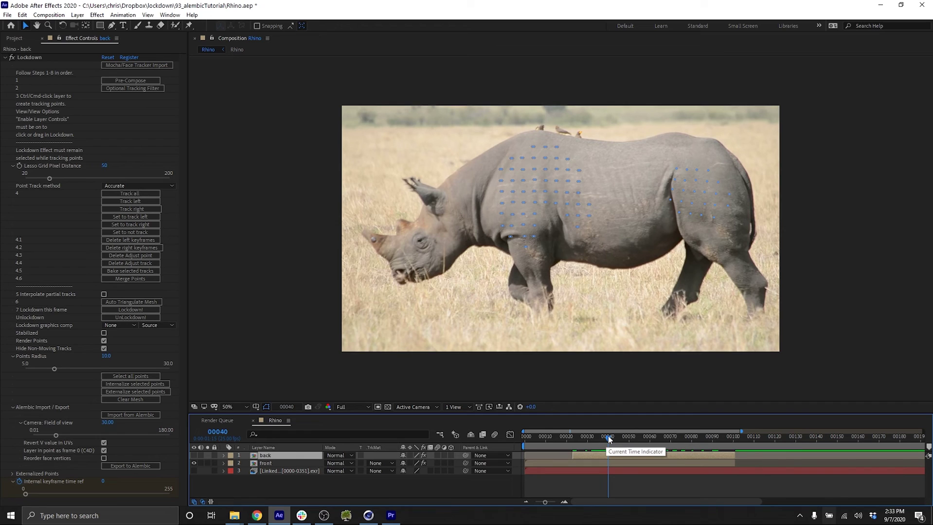
click(296, 463)
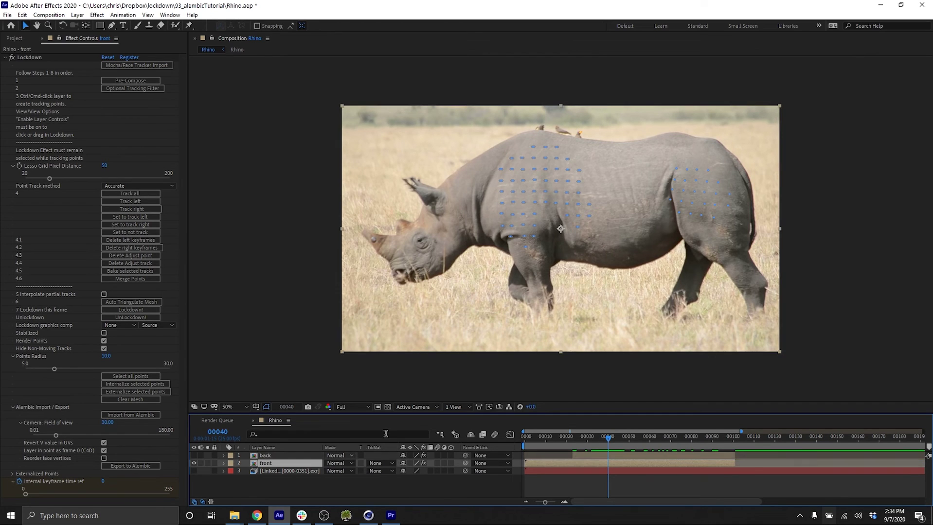
click(28, 57)
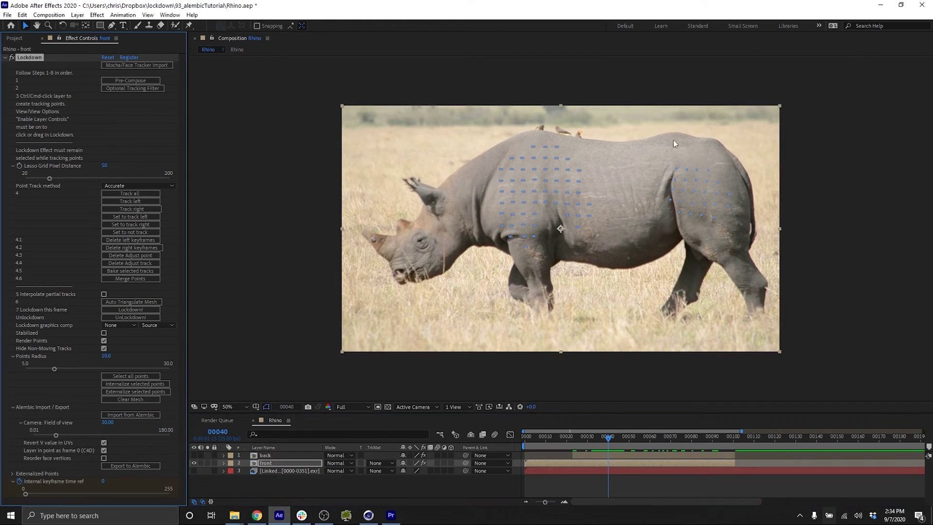
mouse_move(674, 141)
mouse_down()
mouse_move(670, 250)
mouse_move(788, 180)
mouse_move(749, 148)
mouse_up()
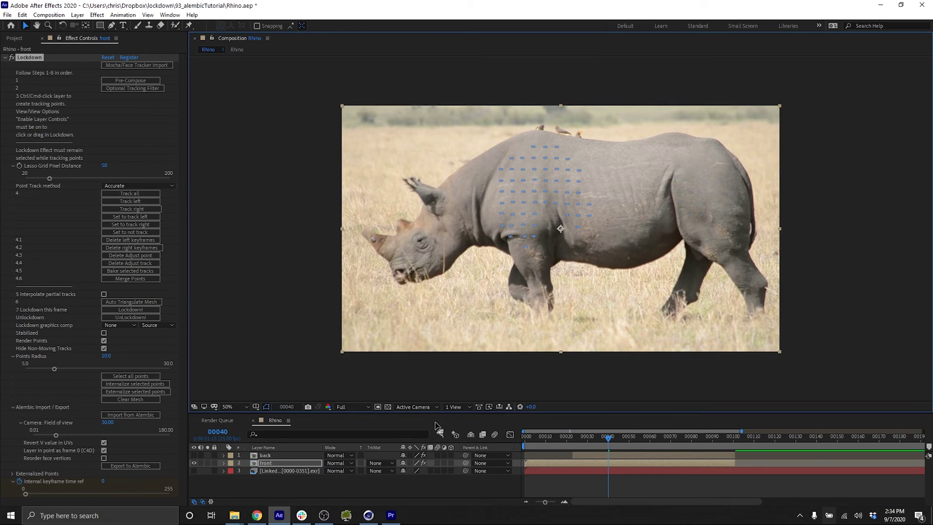
- Uncheck Layer in point as frame 0 on the back layer and export it as backLeg_corrected.abc
click(194, 455)
click(266, 456)
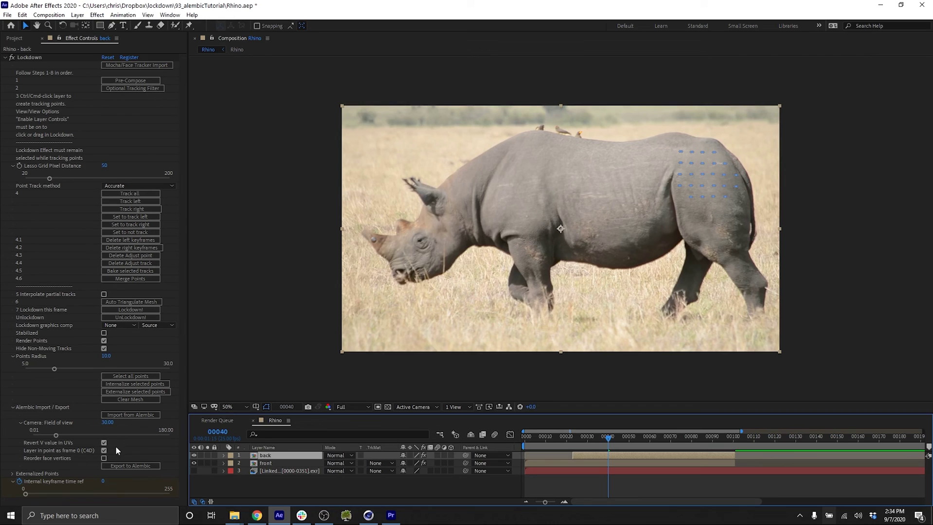
click(104, 451)
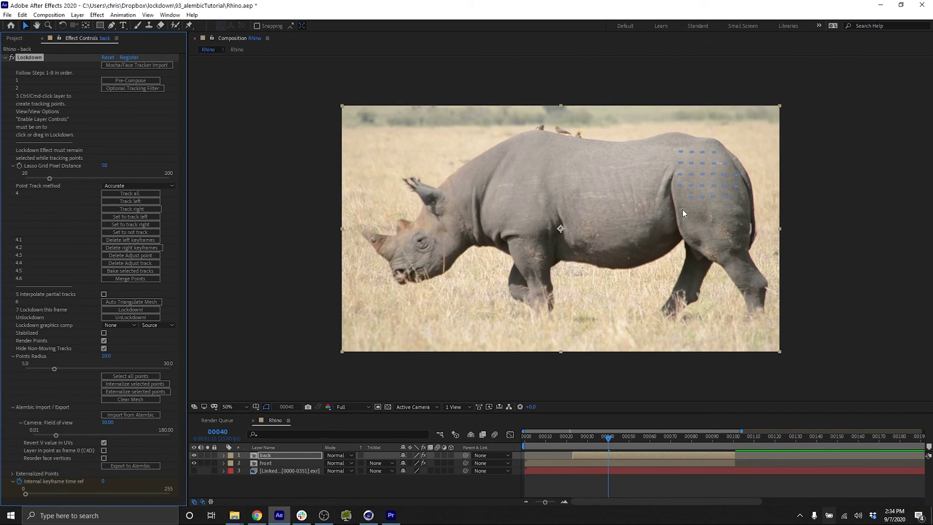
click(131, 466)
text(backL)
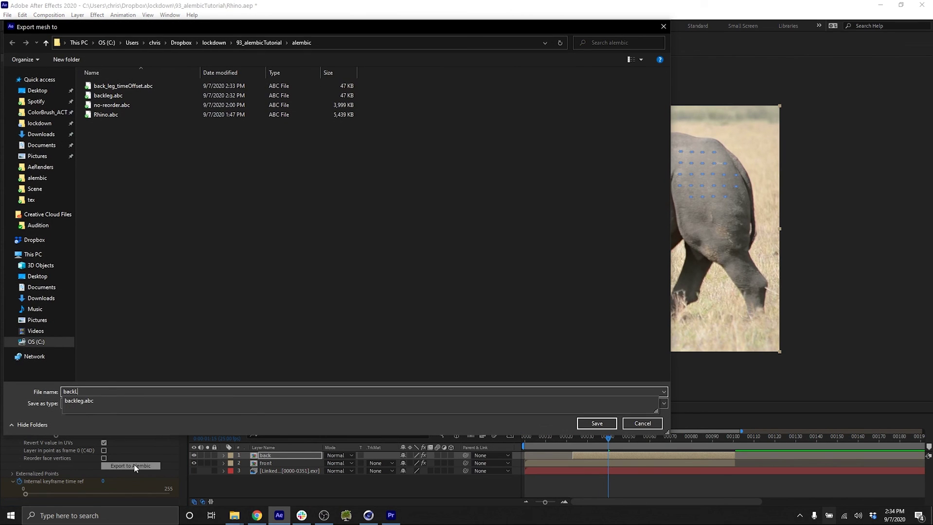
text(eg_correct)
key(Return)
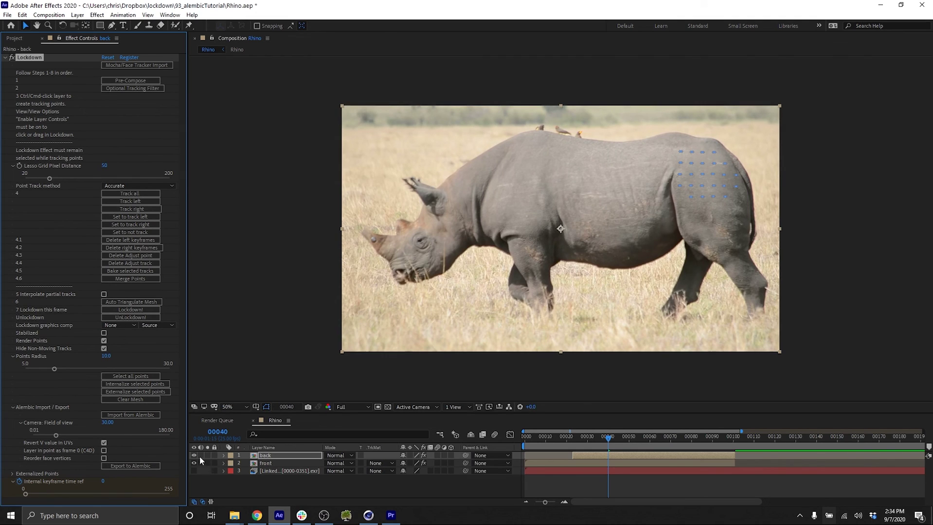
- Delete the back layer, import backLeg_corrected.abc onto the front layer, and scrub to verify
key(Delete)
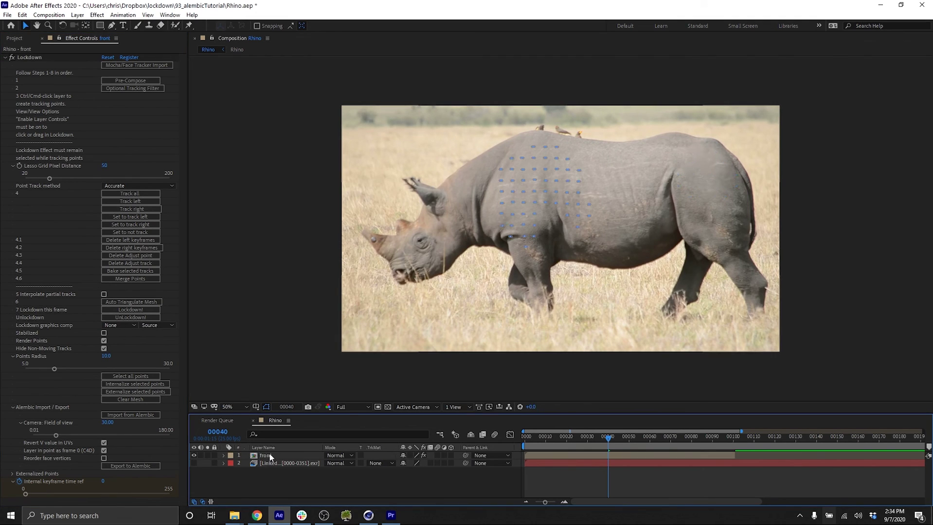
click(269, 456)
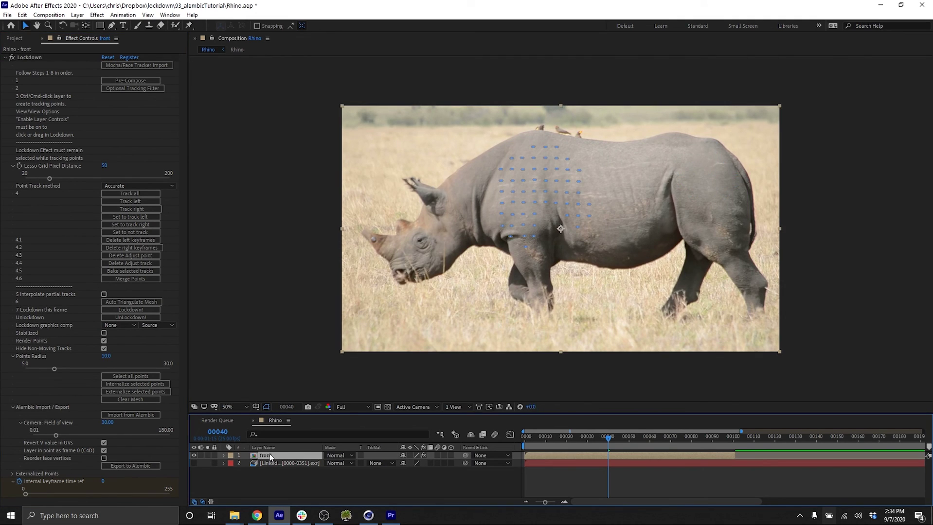
click(140, 415)
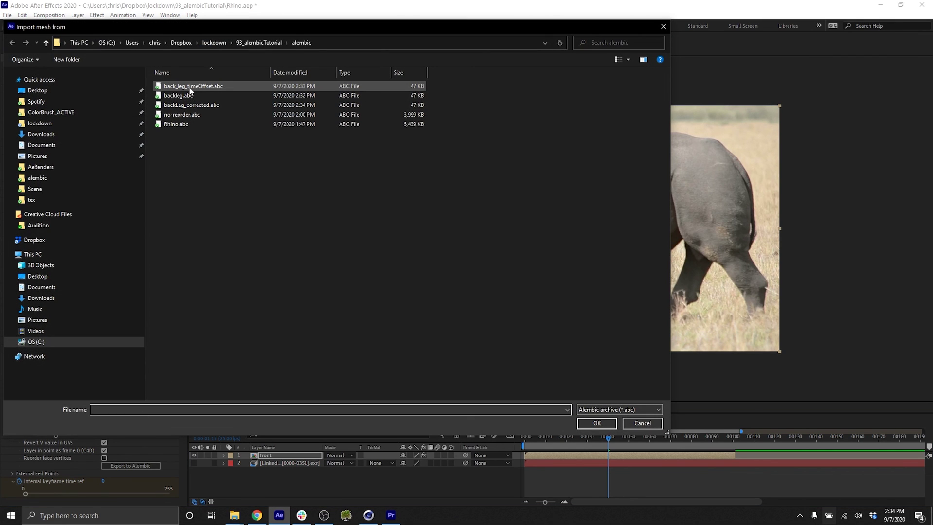
double_click(192, 105)
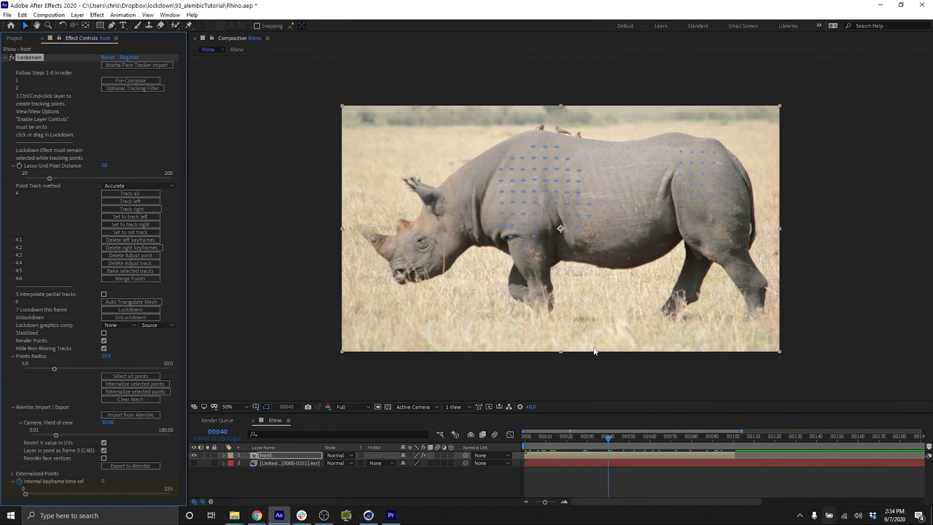
drag(599, 442, 713, 461)
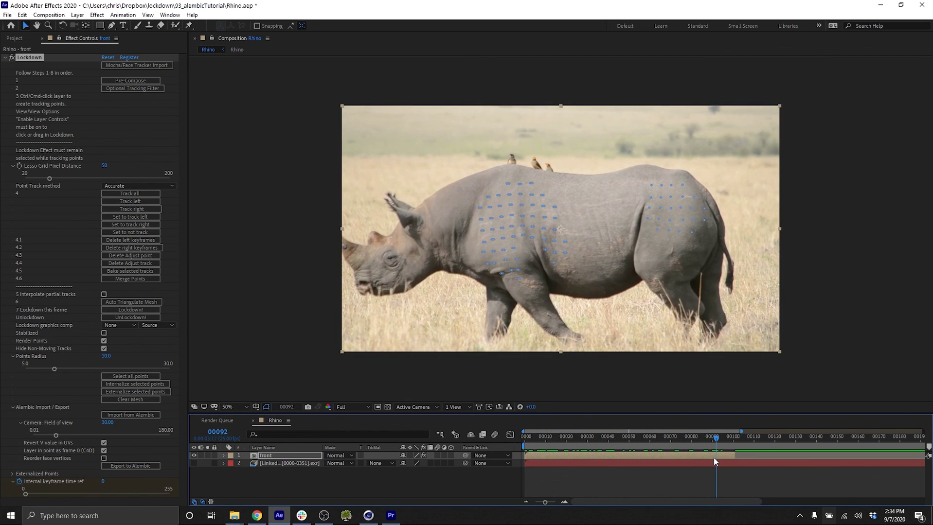